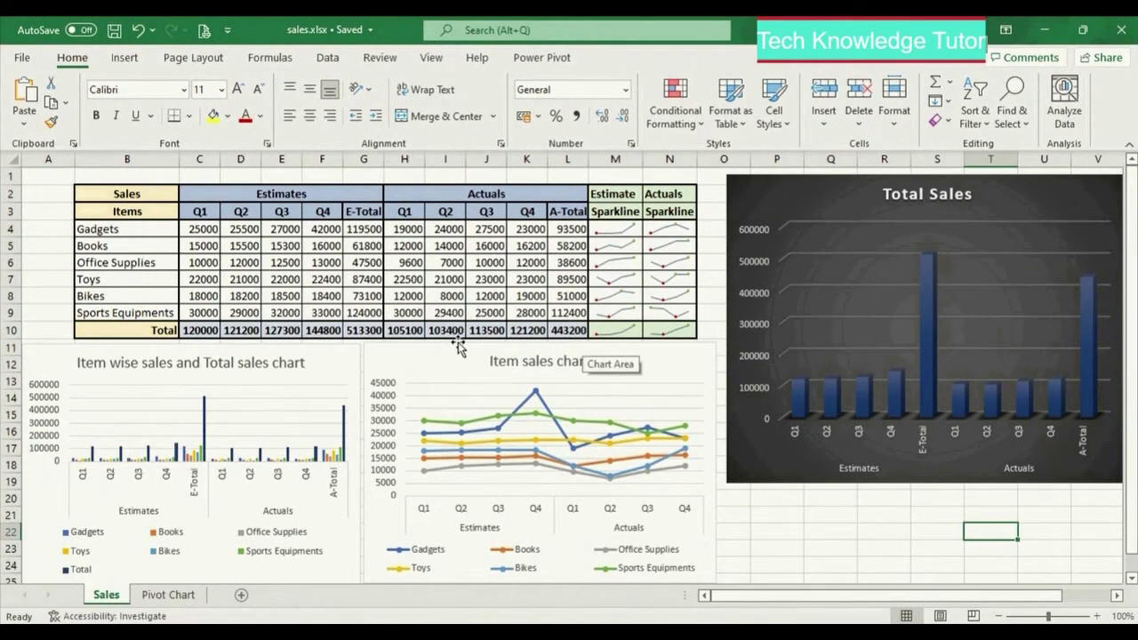
Check the Pivot Chart sheet, return to Sales, and try Recommended Charts with no data selected
{"action": "left_click", "coordinate": [168, 595]}
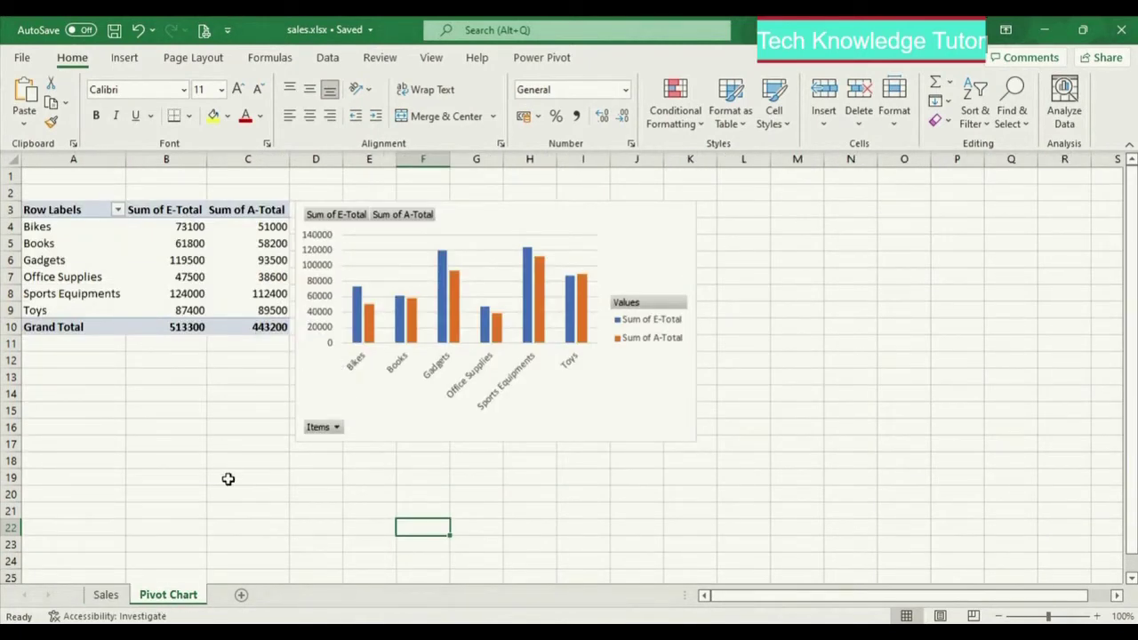
{"action": "left_click", "coordinate": [104, 595]}
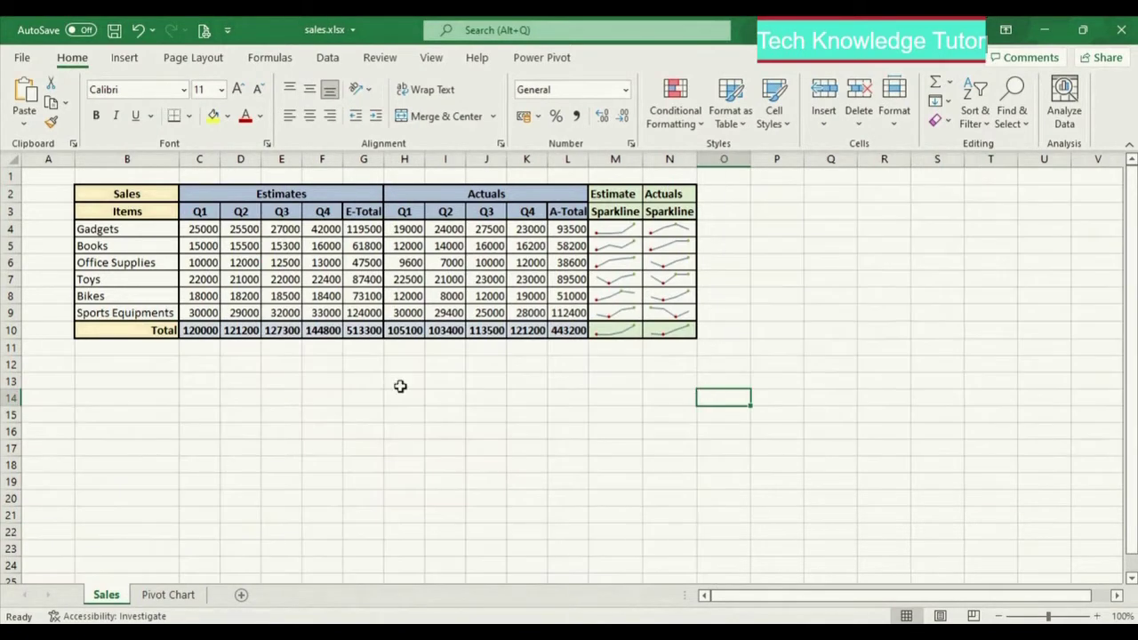
{"action": "left_click", "coordinate": [127, 64]}
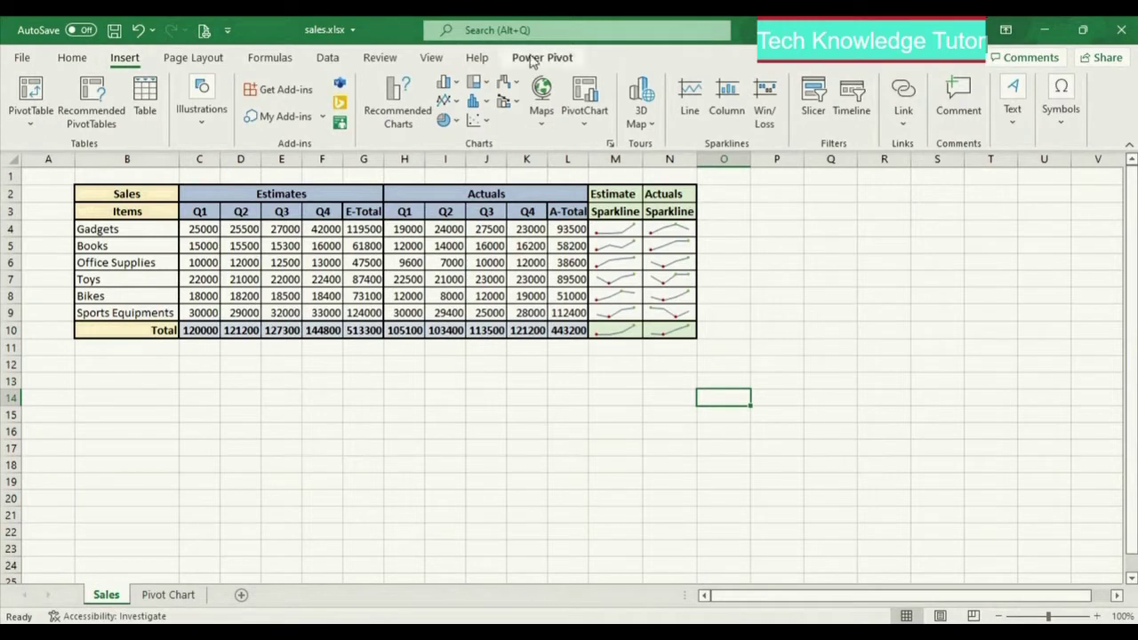
{"action": "left_click", "coordinate": [397, 105]}
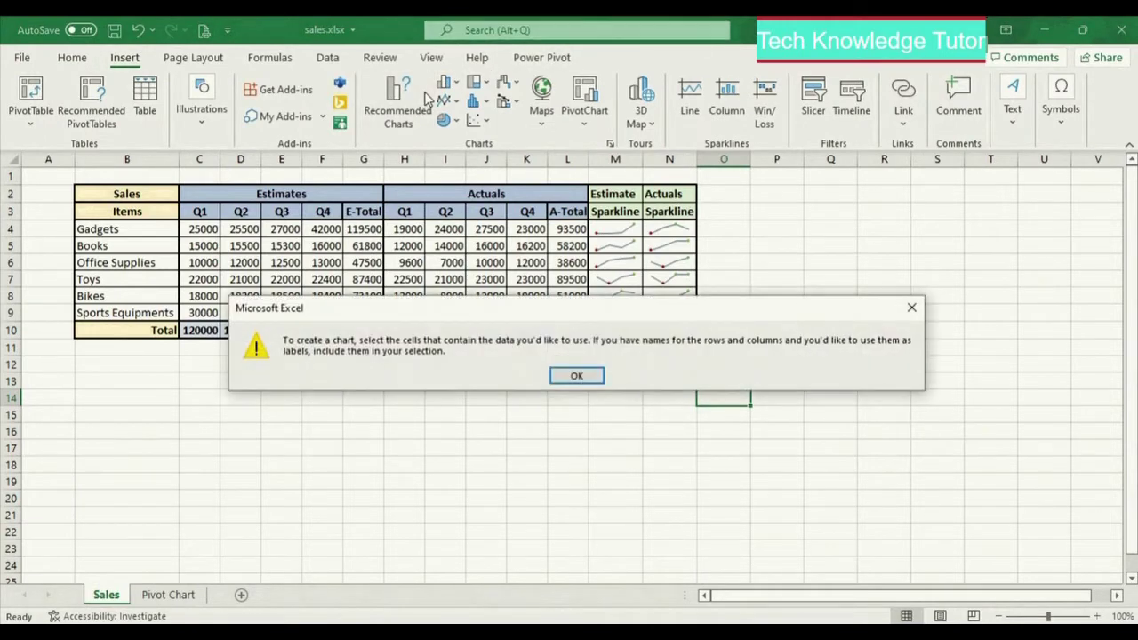
{"action": "left_click", "coordinate": [577, 376]}
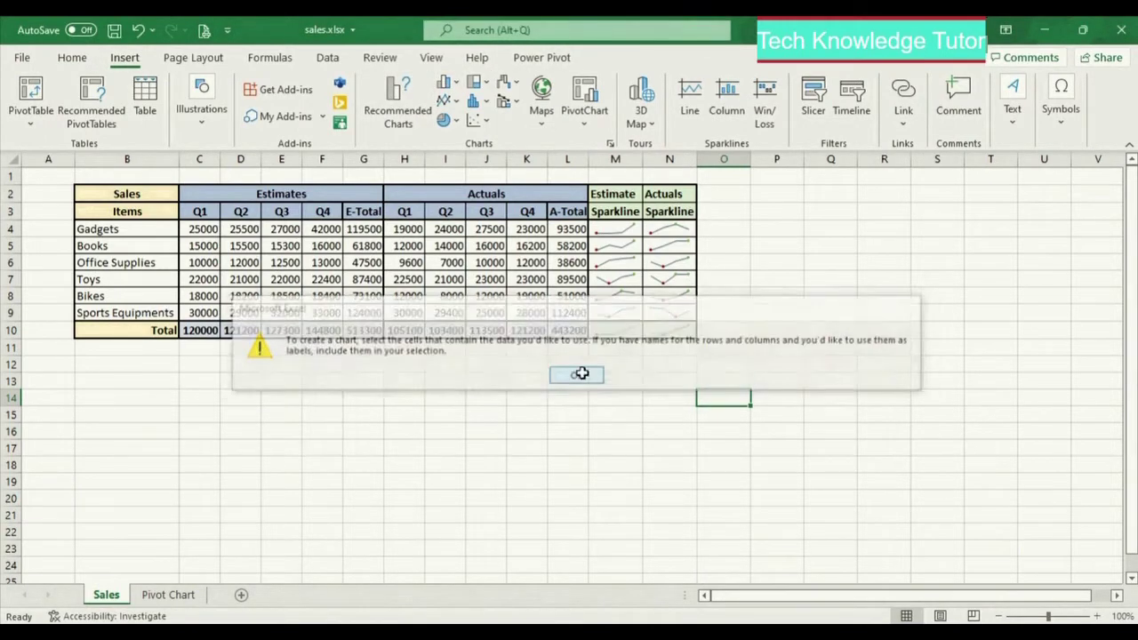
Browse the column and line chart types, then insert an empty 2-D Clustered Column chart
{"action": "left_click", "coordinate": [458, 82]}
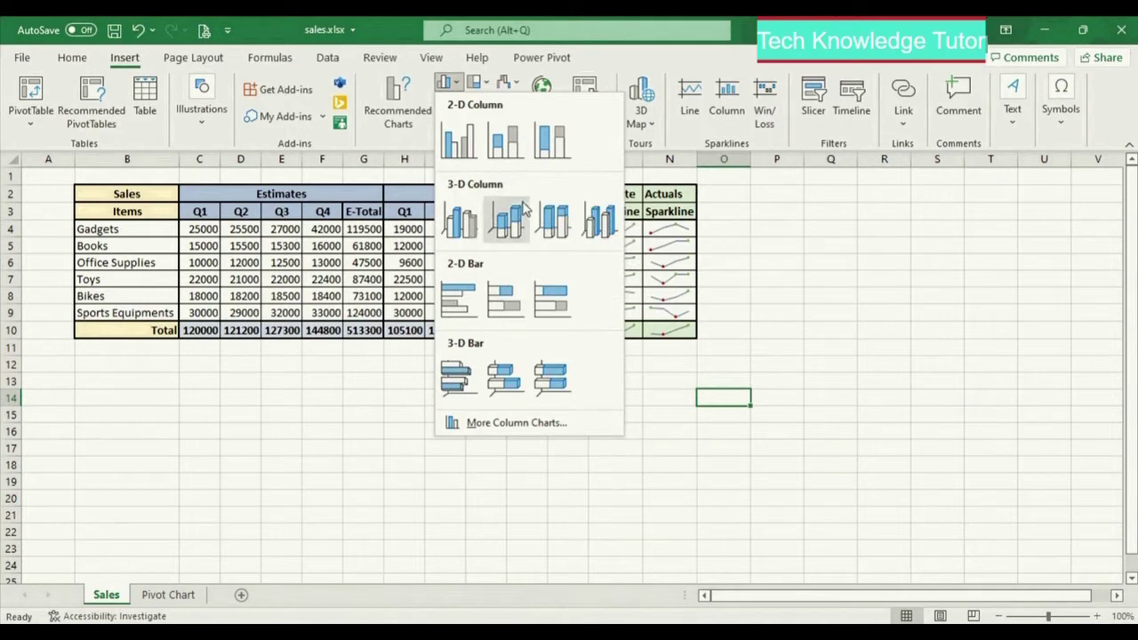
{"action": "left_click", "coordinate": [798, 277]}
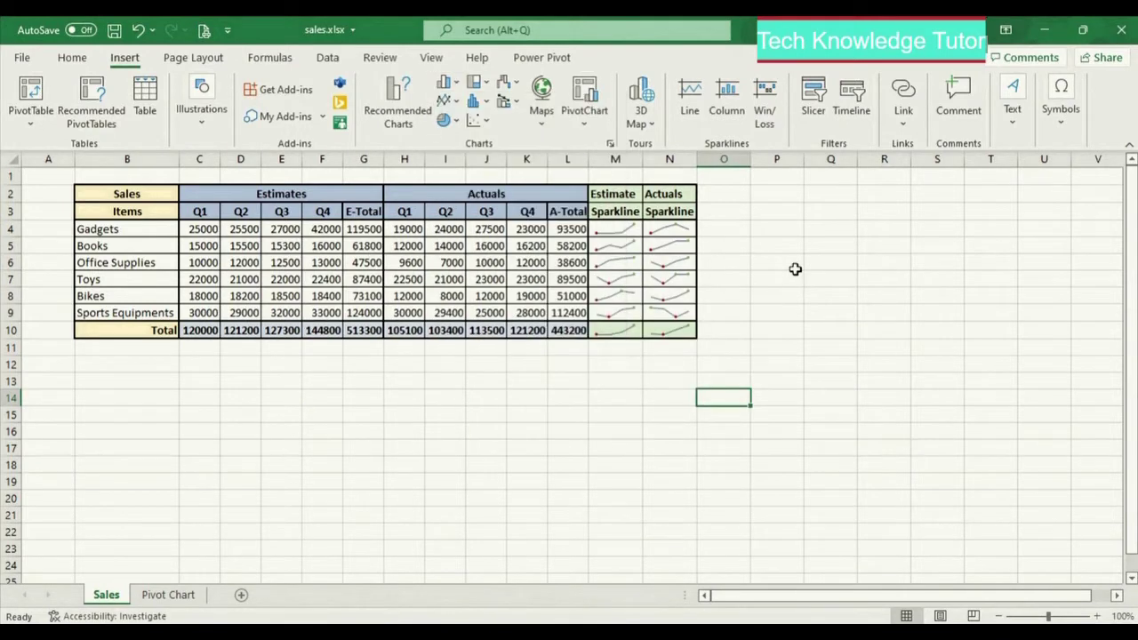
{"action": "left_click", "coordinate": [455, 104]}
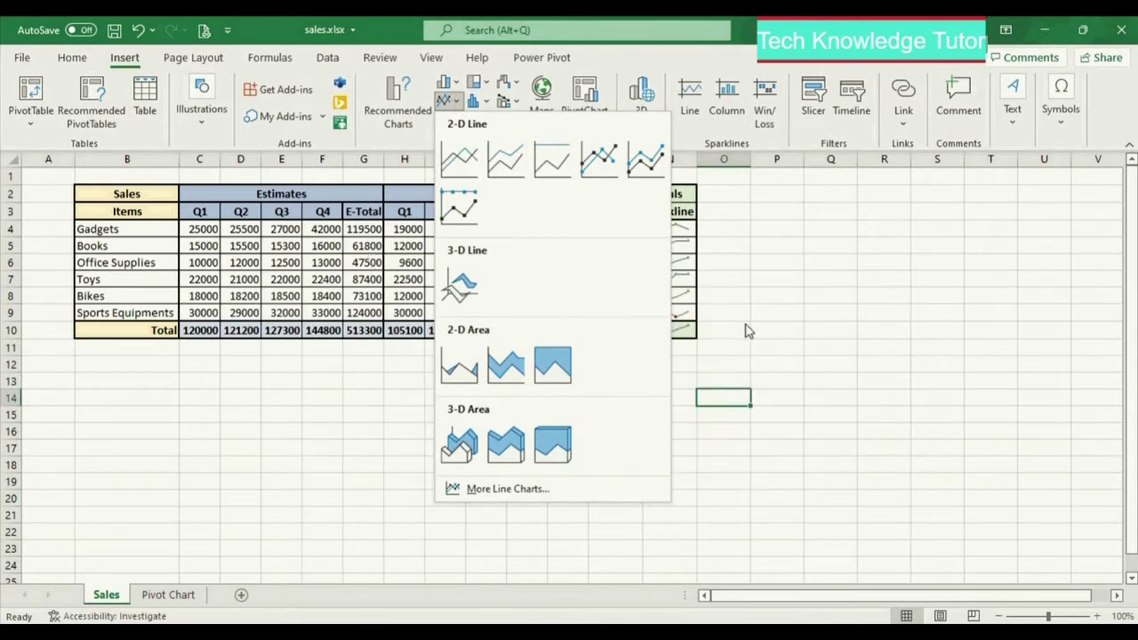
{"action": "left_click", "coordinate": [798, 351]}
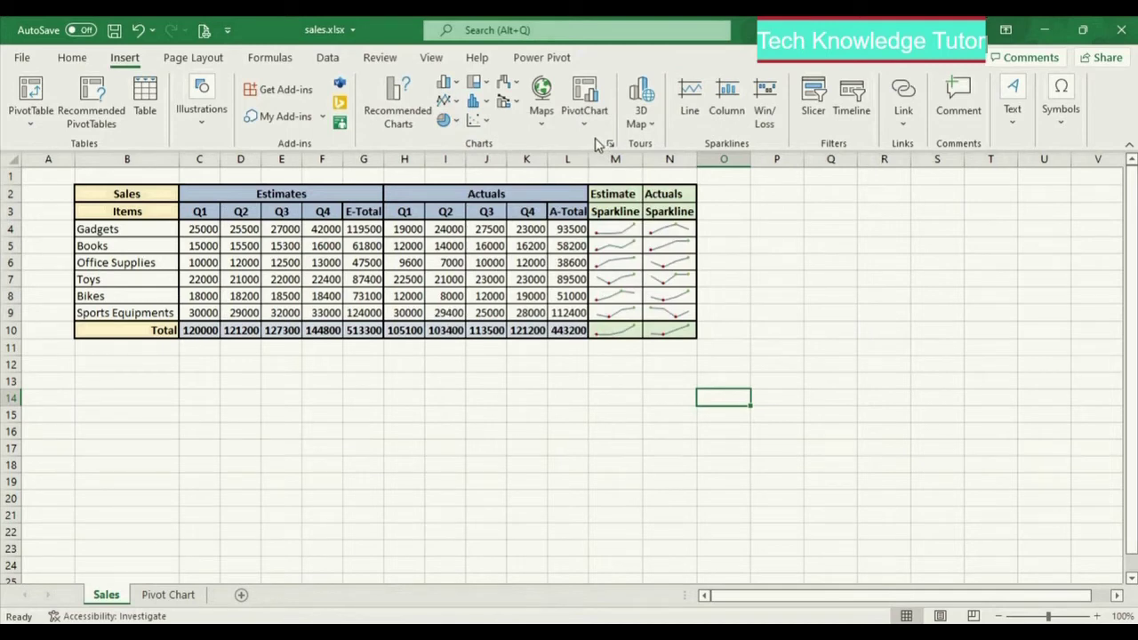
{"action": "left_click", "coordinate": [454, 83]}
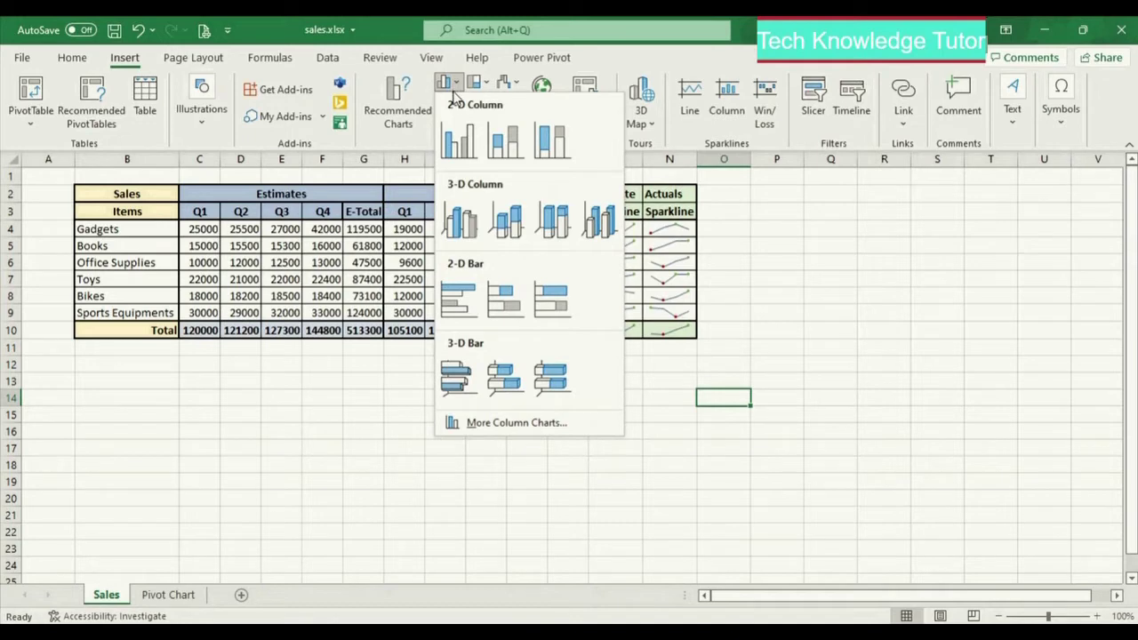
{"action": "left_click", "coordinate": [460, 140]}
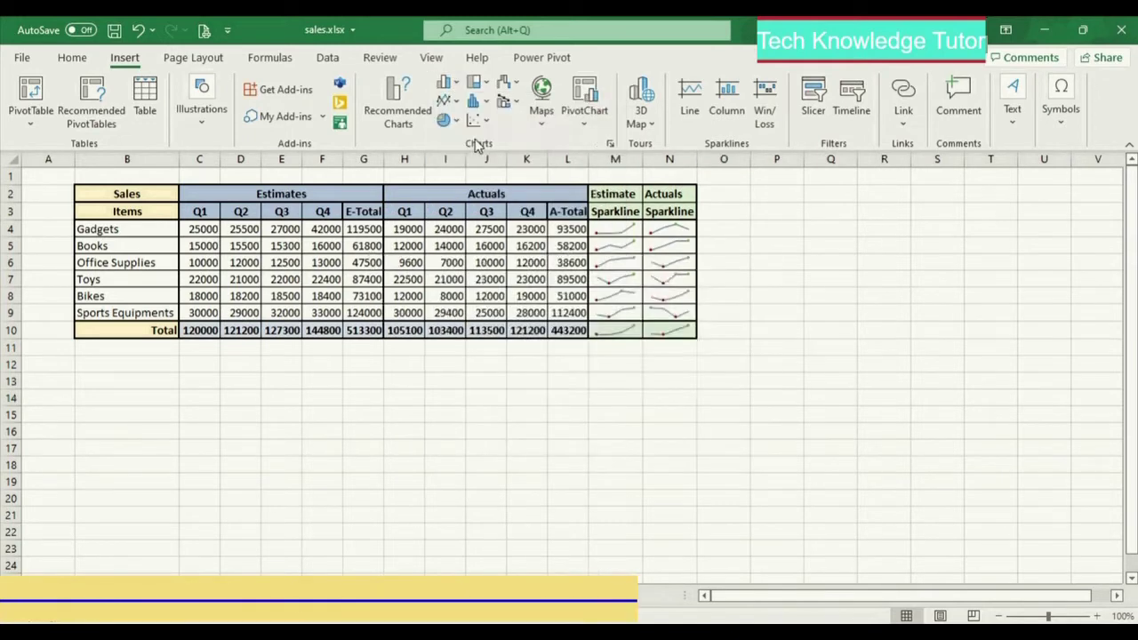
Delete the empty chart and select the sales table B2:L10 for charting
{"action": "left_click_drag", "start_coordinate": [599, 404], "coordinate": [431, 496]}
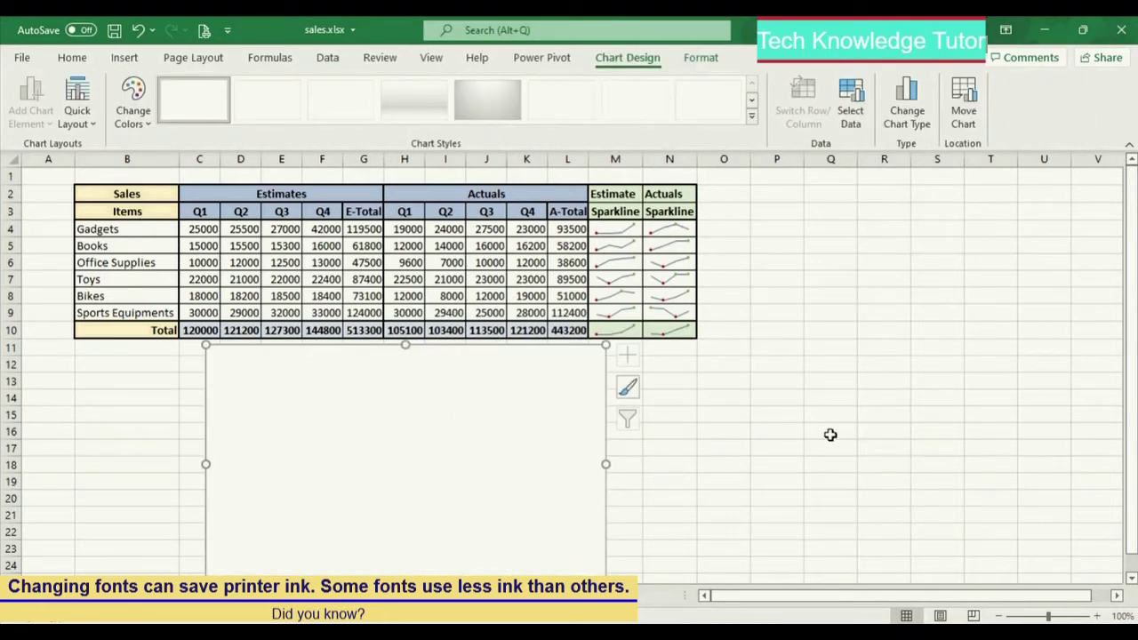
{"action": "key", "text": "Delete"}
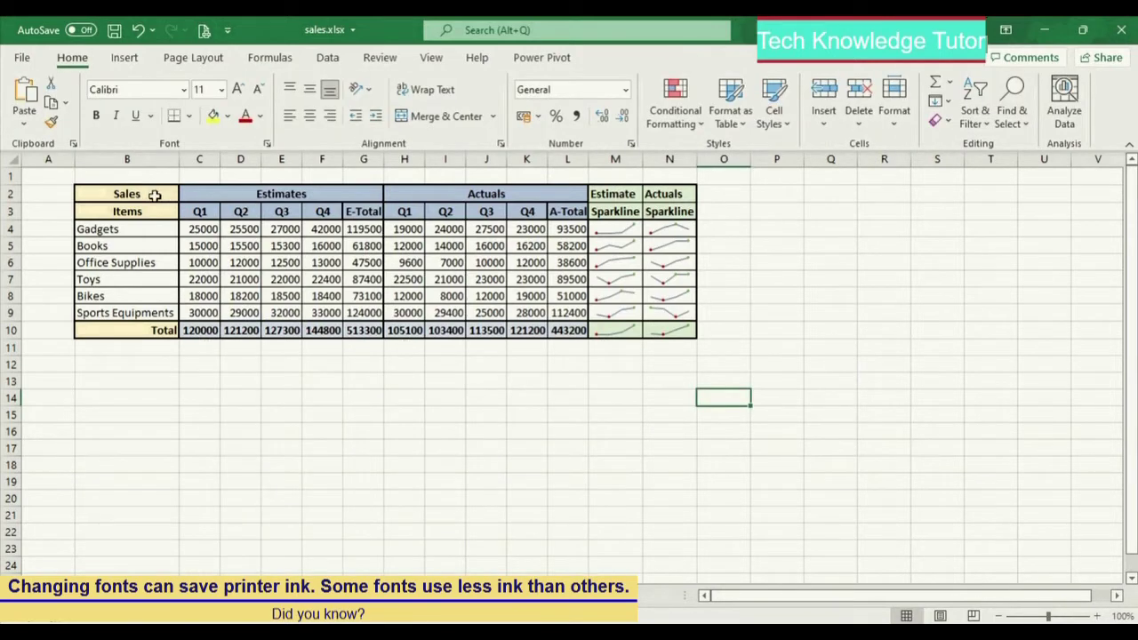
{"action": "left_click_drag", "start_coordinate": [133, 196], "coordinate": [554, 327]}
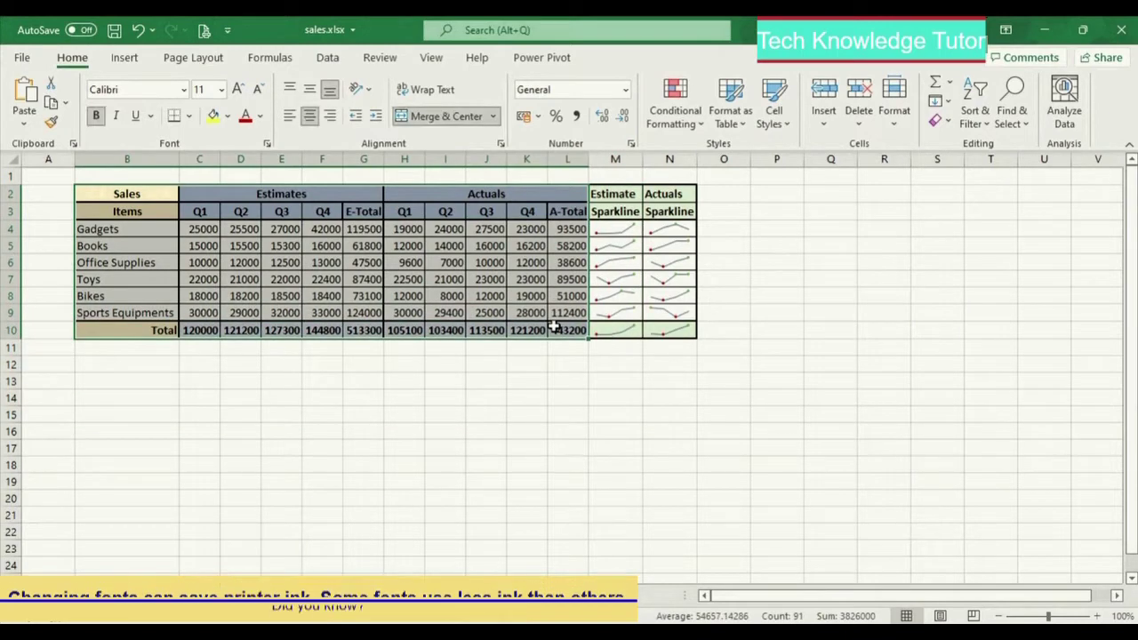
{"action": "left_click", "coordinate": [124, 57]}
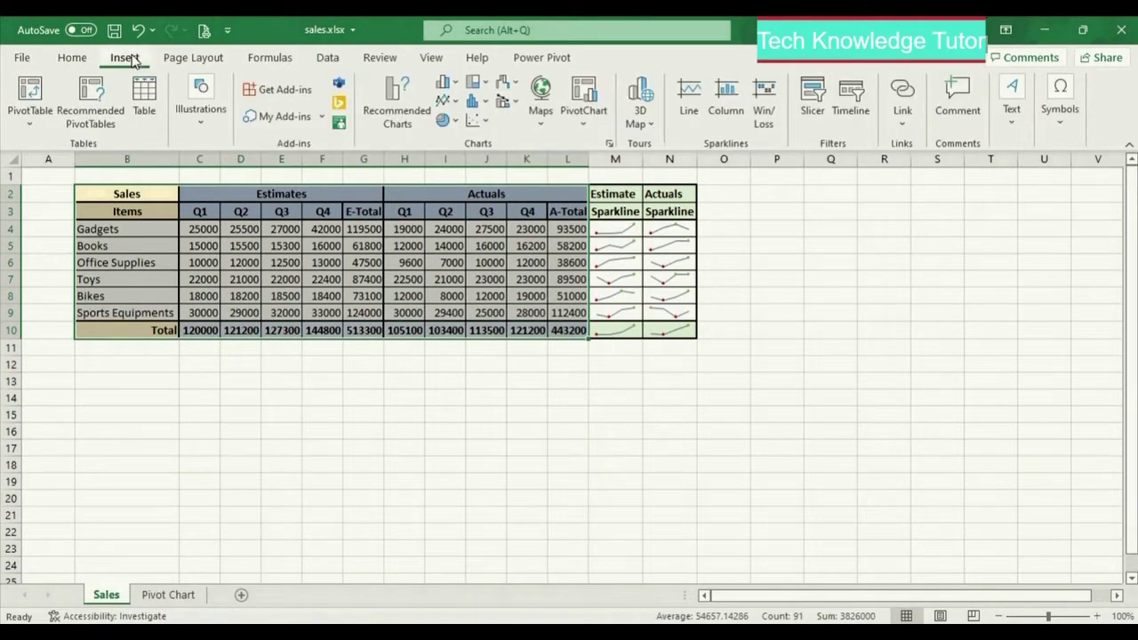
Preview the recommended clustered column, column-line combo and clustered bar charts for the table
{"action": "left_click", "coordinate": [391, 111]}
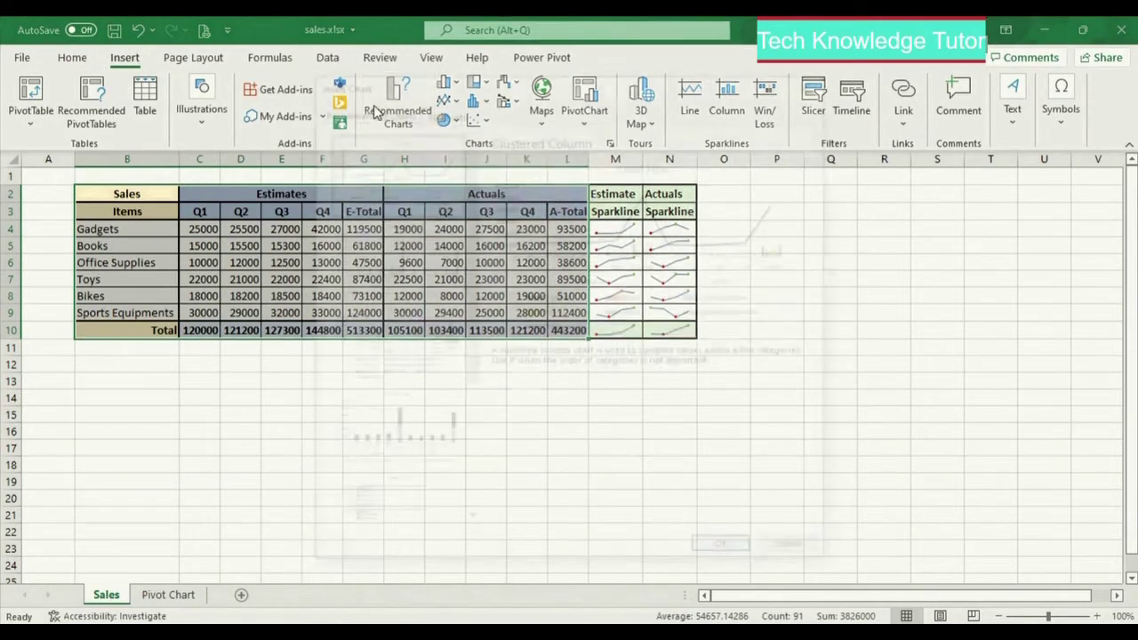
{"action": "left_click_drag", "start_coordinate": [540, 96], "coordinate": [661, 96]}
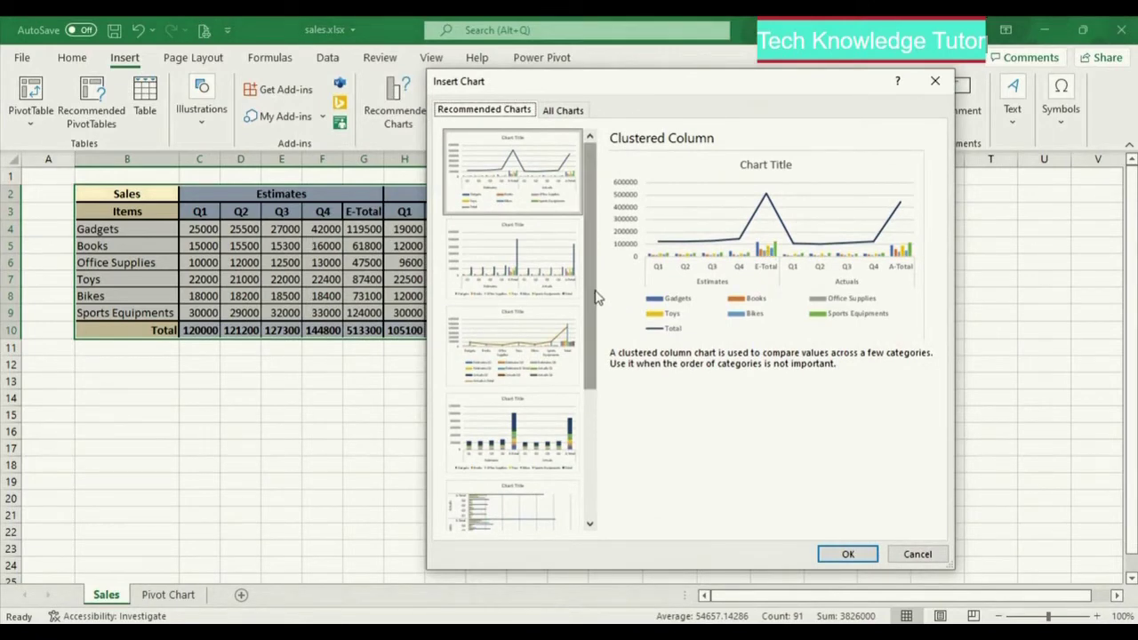
{"action": "left_click", "coordinate": [531, 271]}
{"action": "left_click", "coordinate": [534, 342]}
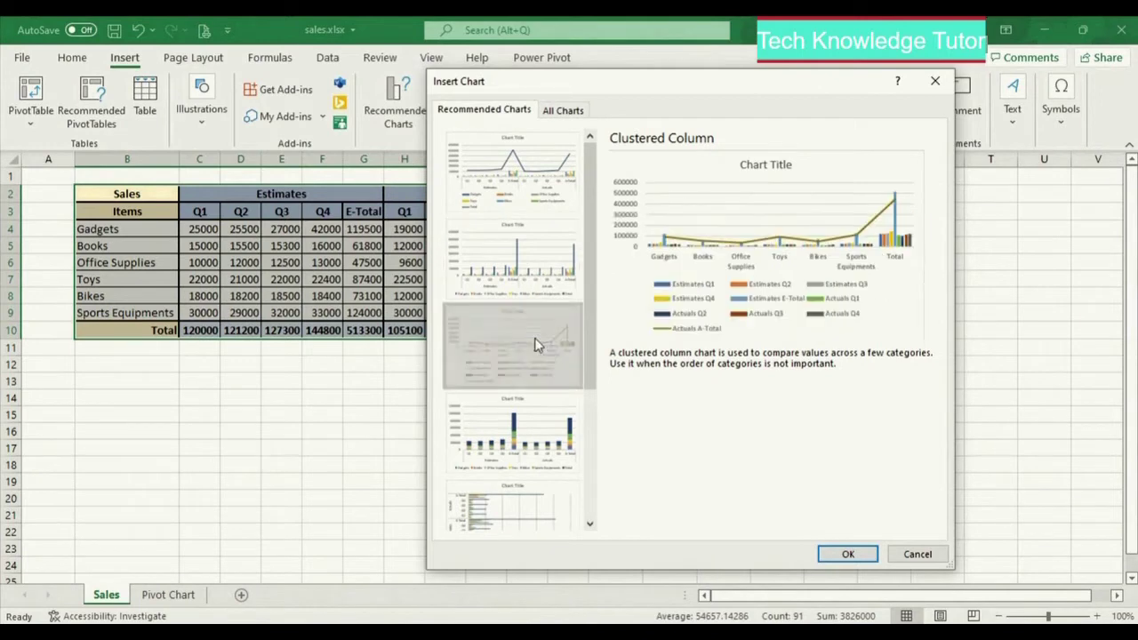
{"action": "scroll", "coordinate": [591, 428], "scroll_direction": "down", "scroll_amount": 3}
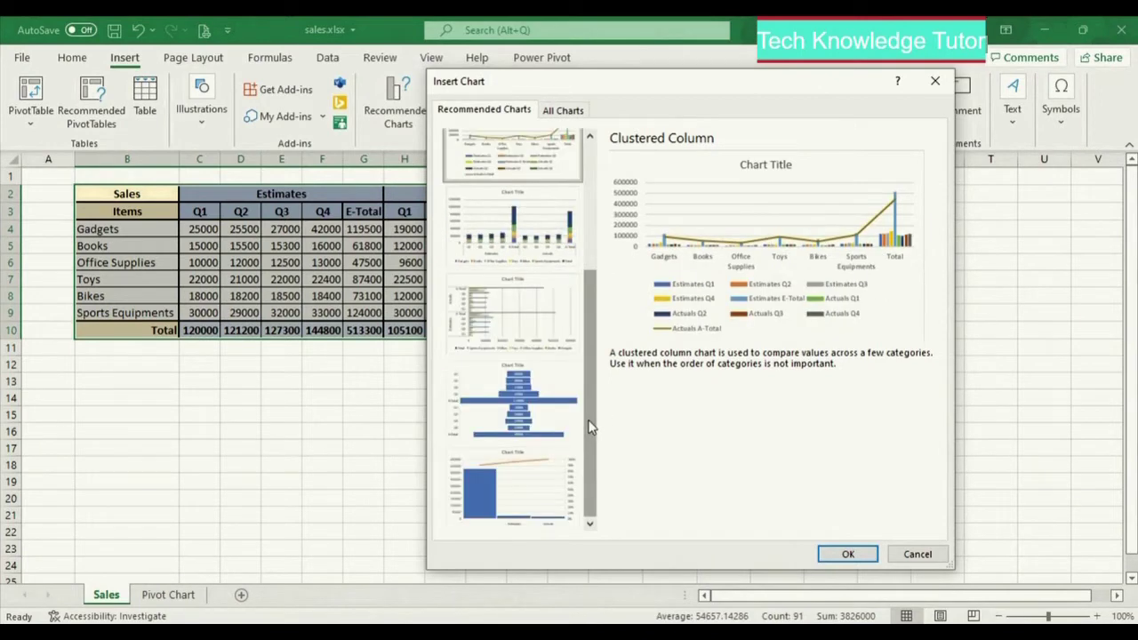
{"action": "left_click", "coordinate": [525, 334]}
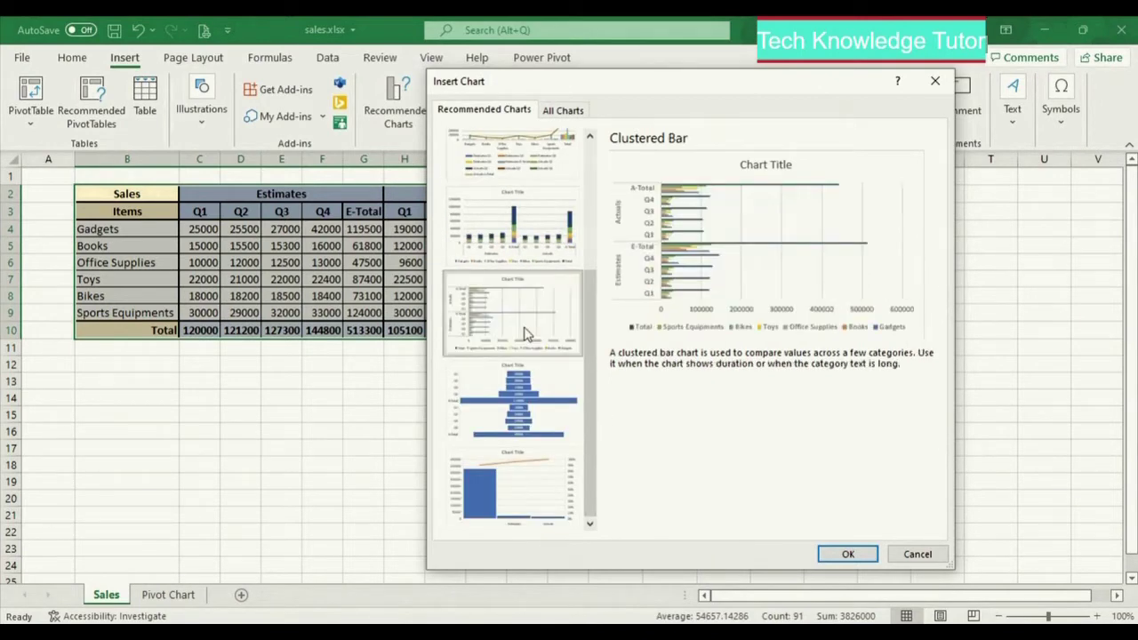
Preview the 3-D clustered, stacked, 100% stacked and 3-D Column styles under All Charts
{"action": "left_click", "coordinate": [564, 110]}
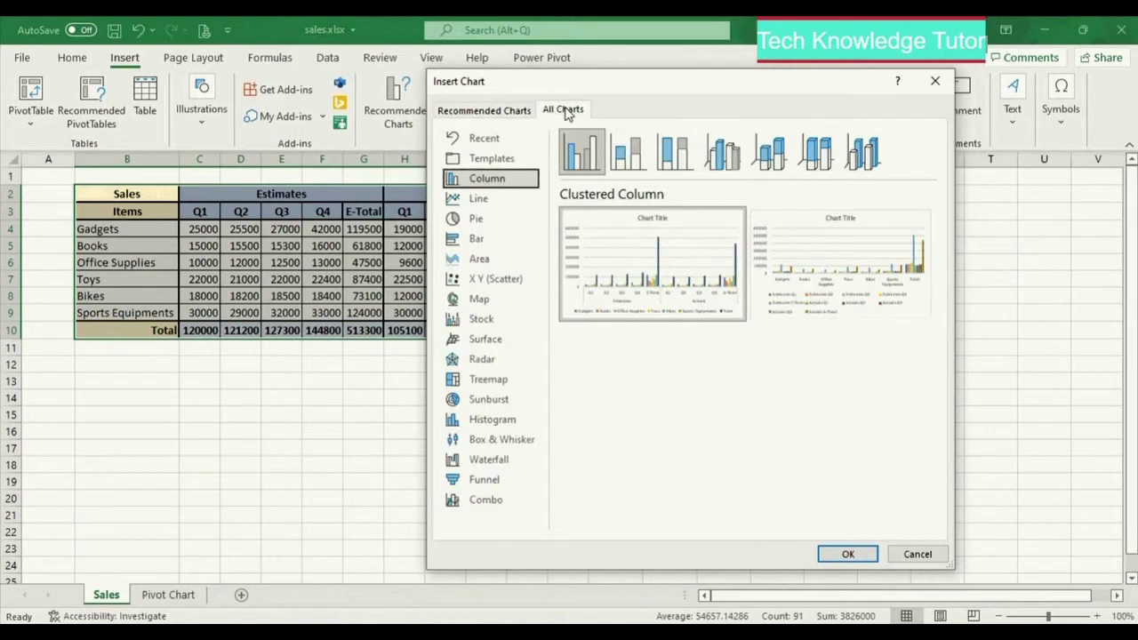
{"action": "left_click", "coordinate": [743, 172]}
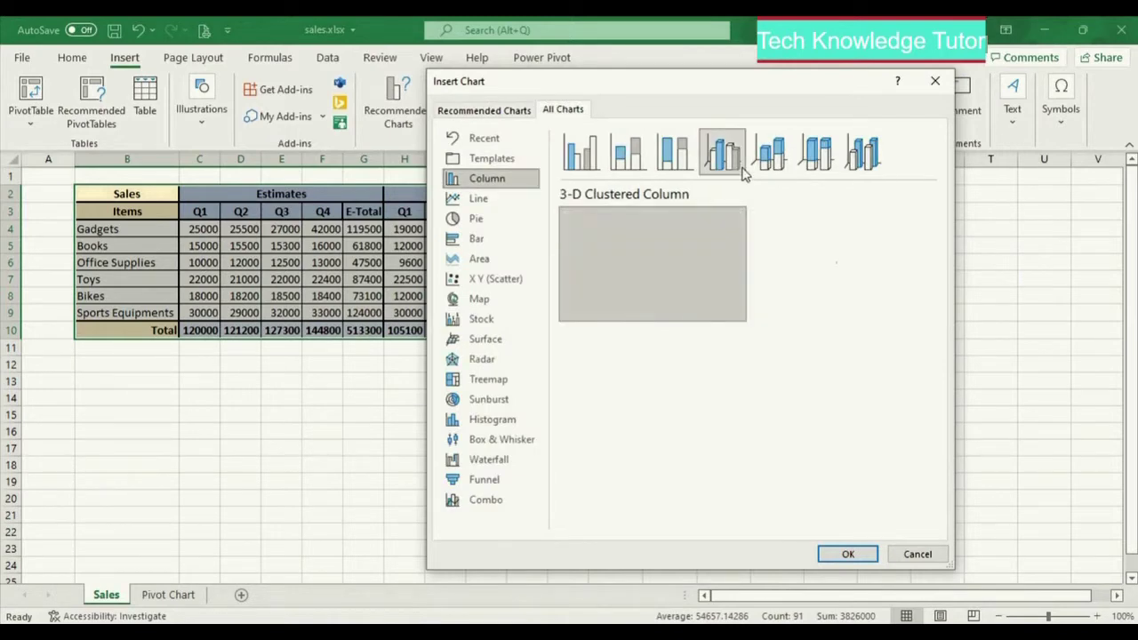
{"action": "left_click", "coordinate": [768, 160]}
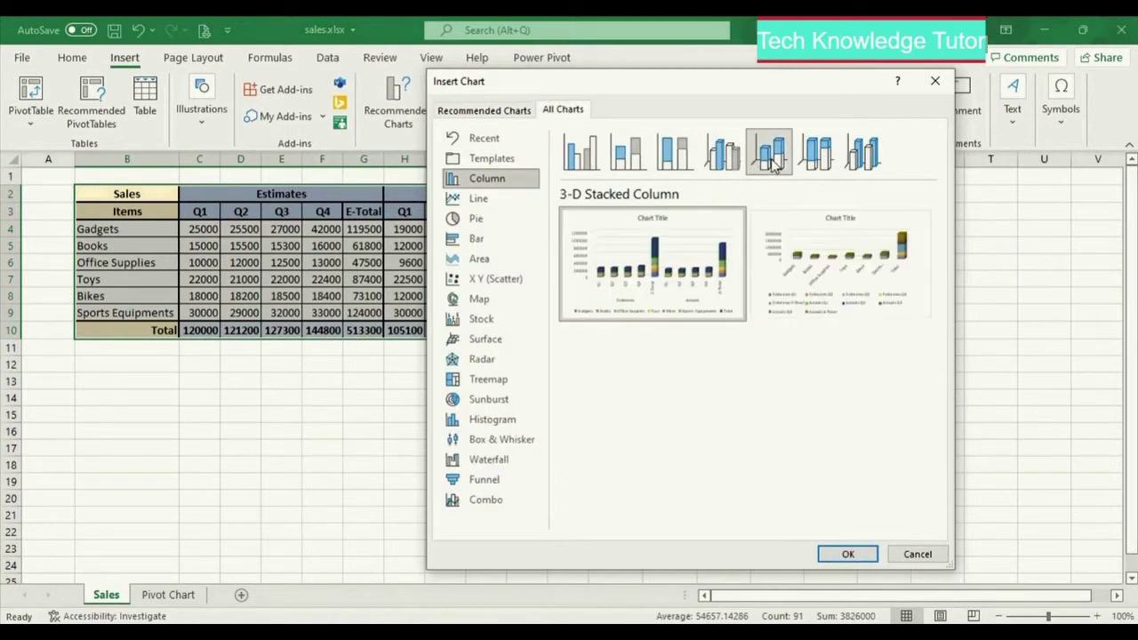
{"action": "left_click", "coordinate": [803, 164]}
{"action": "left_click", "coordinate": [854, 160]}
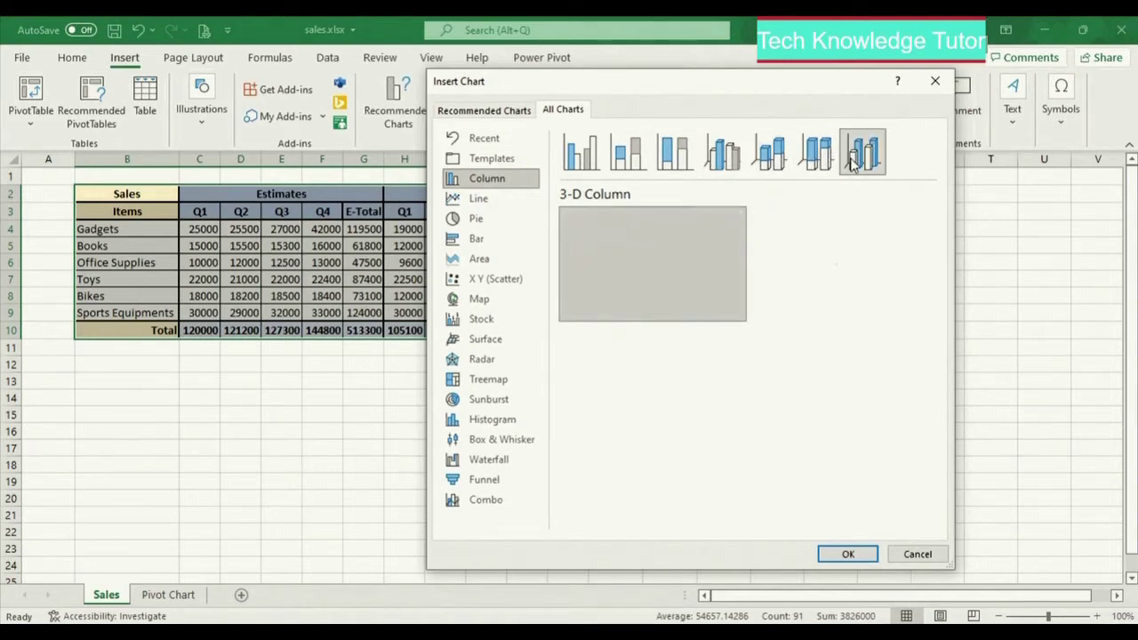
{"action": "mouse_move", "coordinate": [622, 283]}
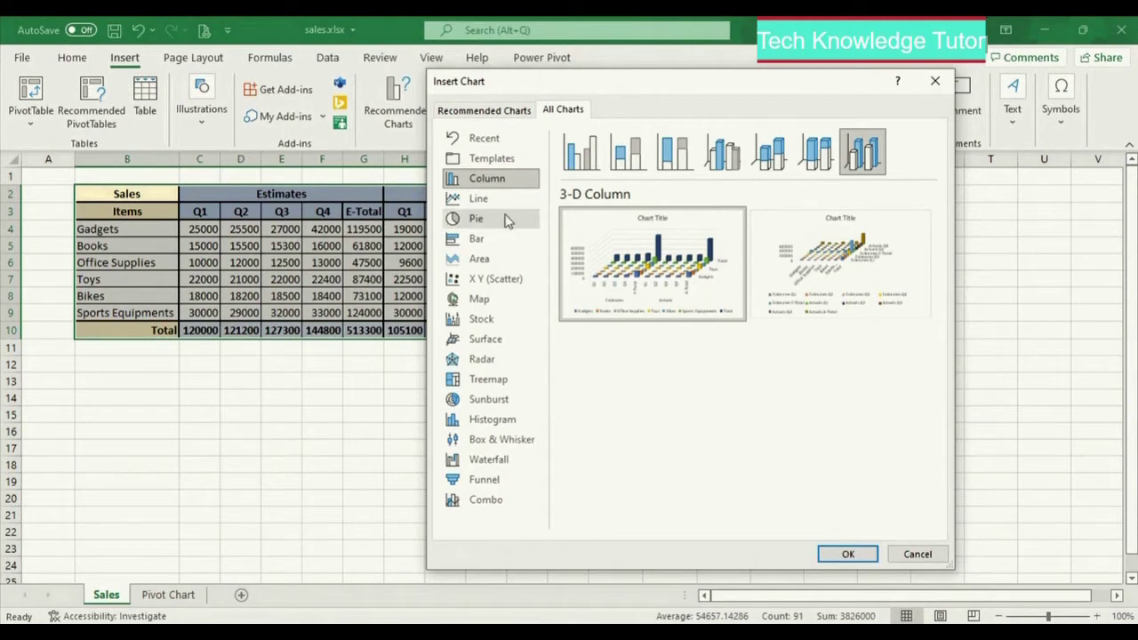
Look over the line and pie options, then insert a Clustered Column chart
{"action": "left_click", "coordinate": [502, 206]}
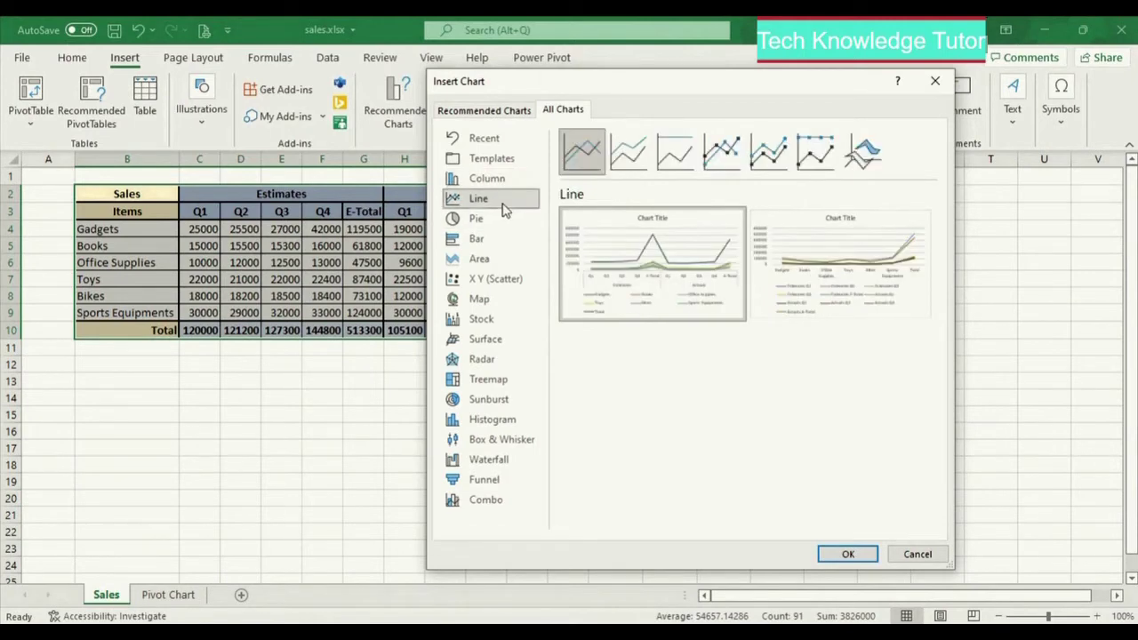
{"action": "left_click", "coordinate": [728, 168]}
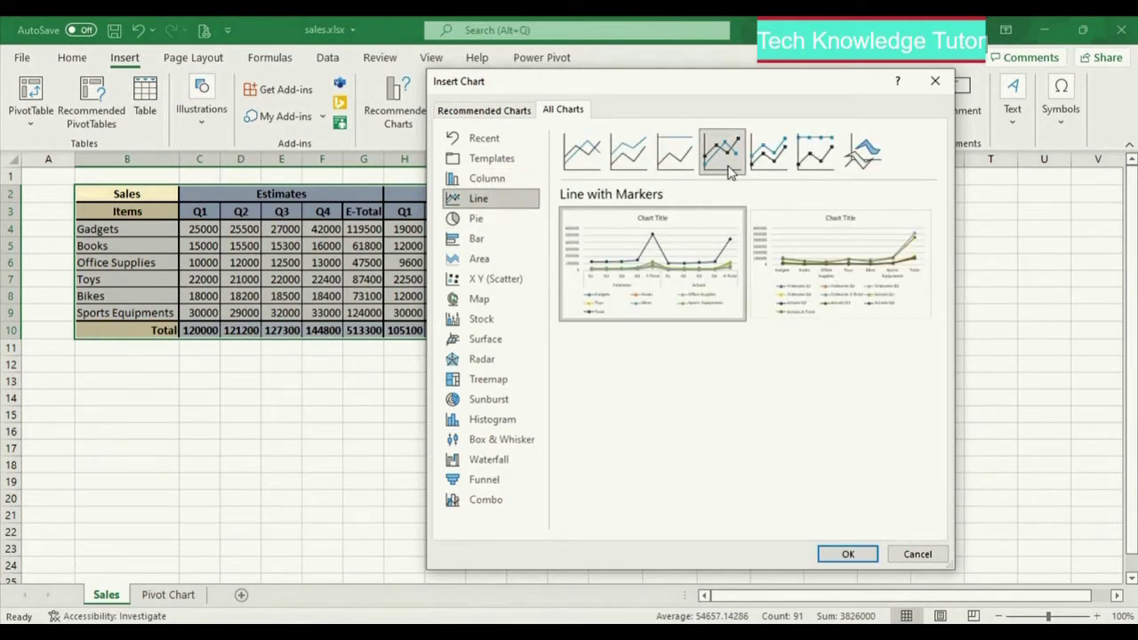
{"action": "left_click", "coordinate": [476, 218]}
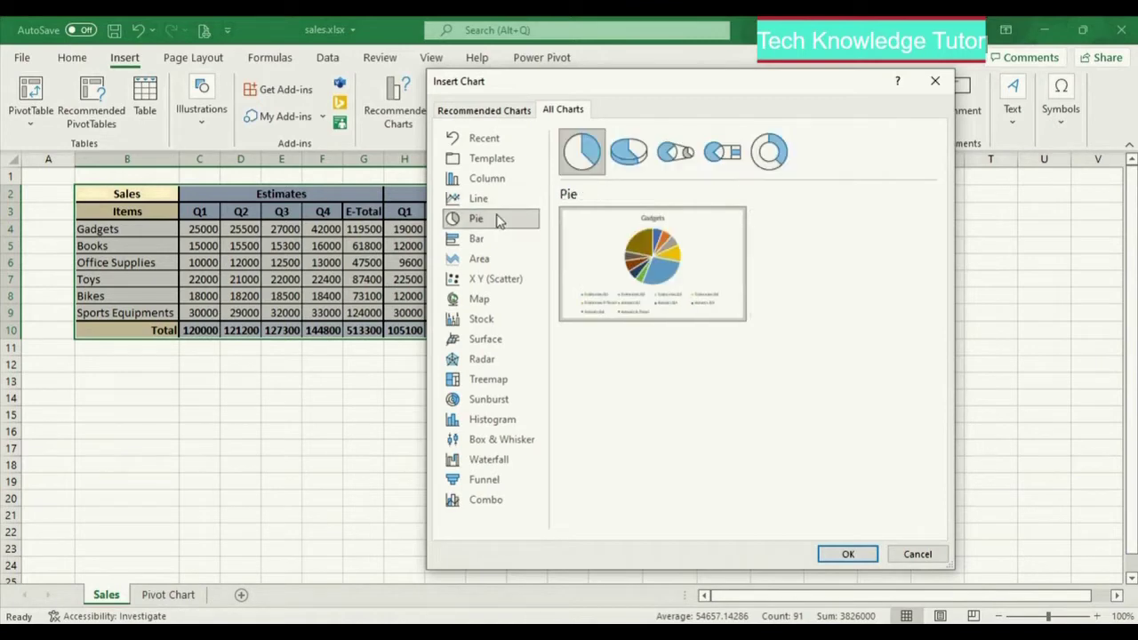
{"action": "mouse_move", "coordinate": [627, 277]}
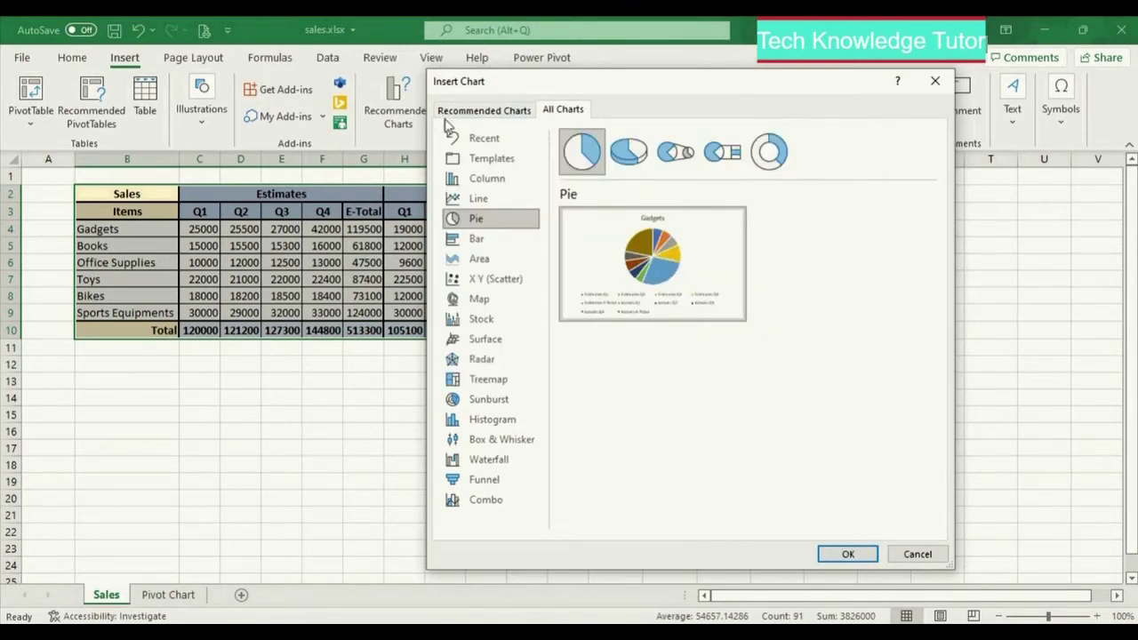
{"action": "left_click", "coordinate": [479, 180]}
{"action": "mouse_move", "coordinate": [676, 305]}
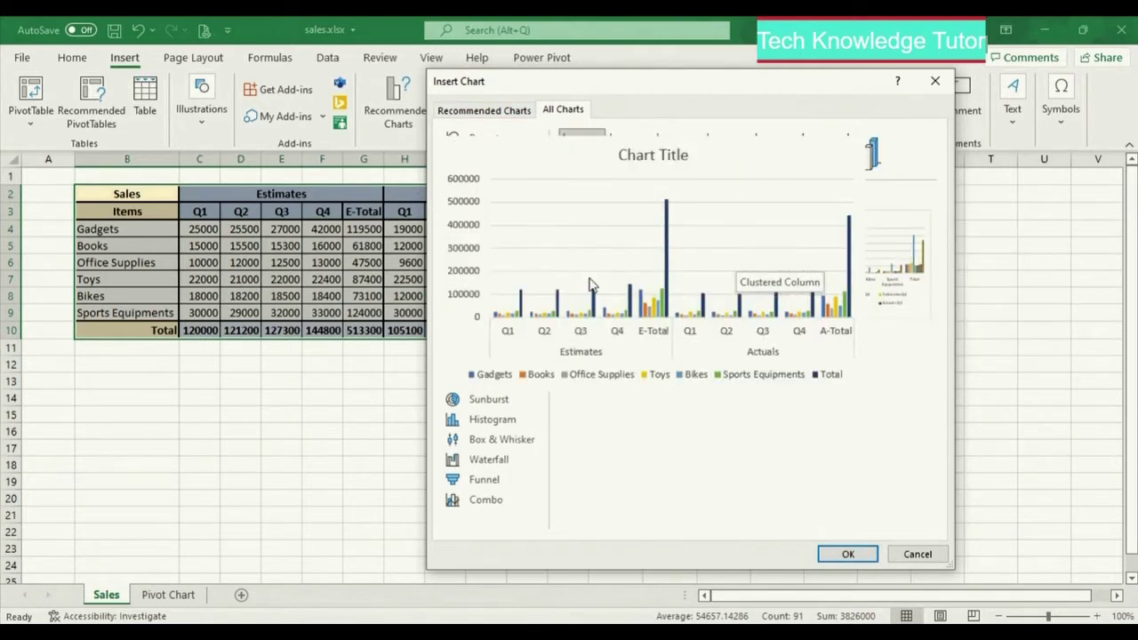
{"action": "left_click", "coordinate": [840, 551]}
Move the column chart below the sales table, around rows 12 to 25, and reselect it
{"action": "left_click_drag", "start_coordinate": [711, 274], "coordinate": [410, 365]}
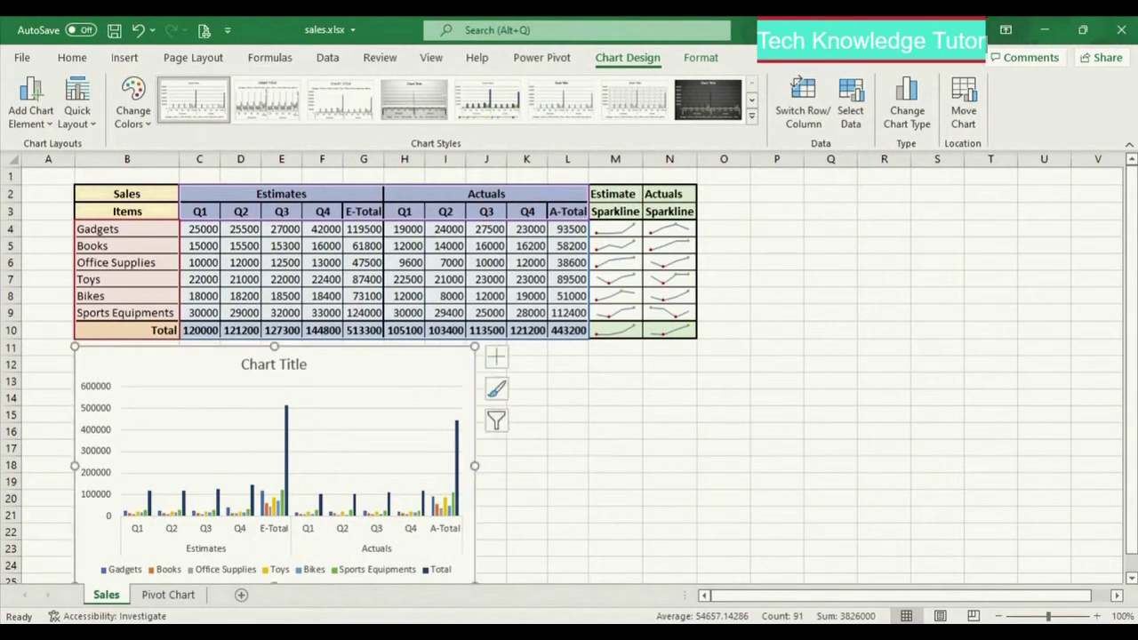
{"action": "scroll", "coordinate": [569, 373], "scroll_direction": "down", "scroll_amount": 8}
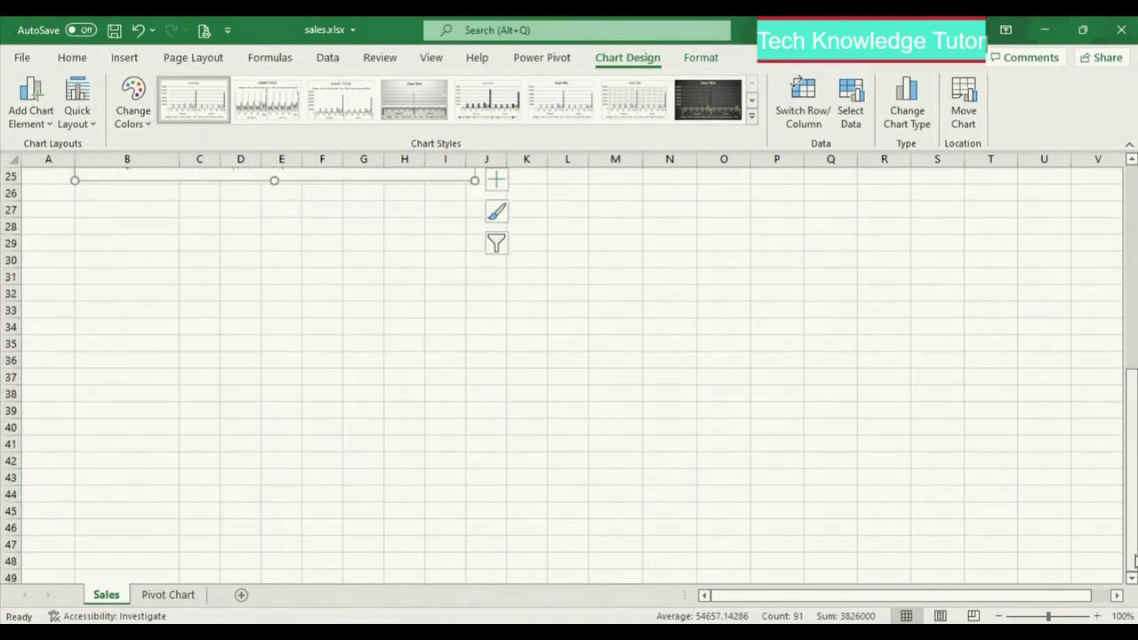
{"action": "scroll", "coordinate": [1134, 558], "scroll_direction": "up", "scroll_amount": 7}
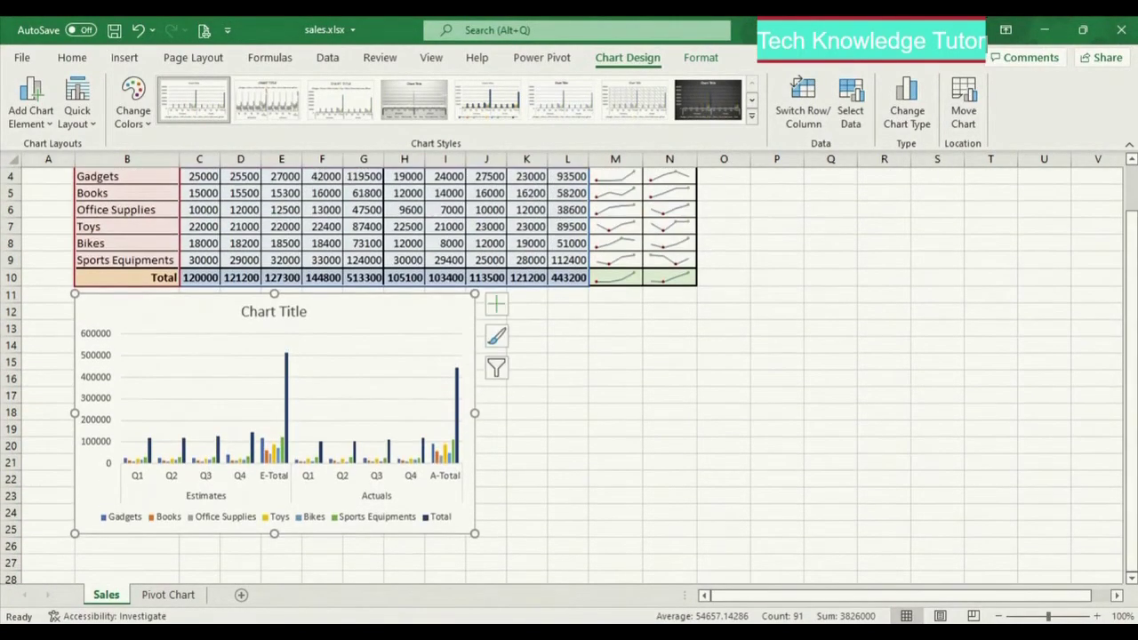
{"action": "left_click_drag", "start_coordinate": [1131, 356], "coordinate": [937, 357]}
{"action": "left_click", "coordinate": [937, 357]}
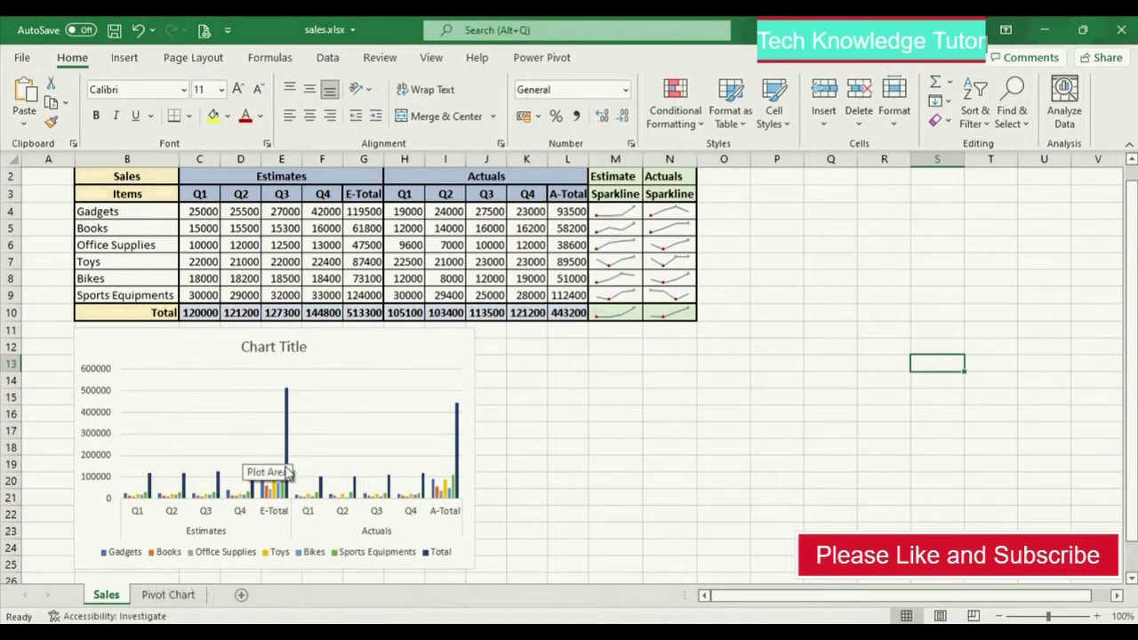
{"action": "left_click", "coordinate": [452, 356]}
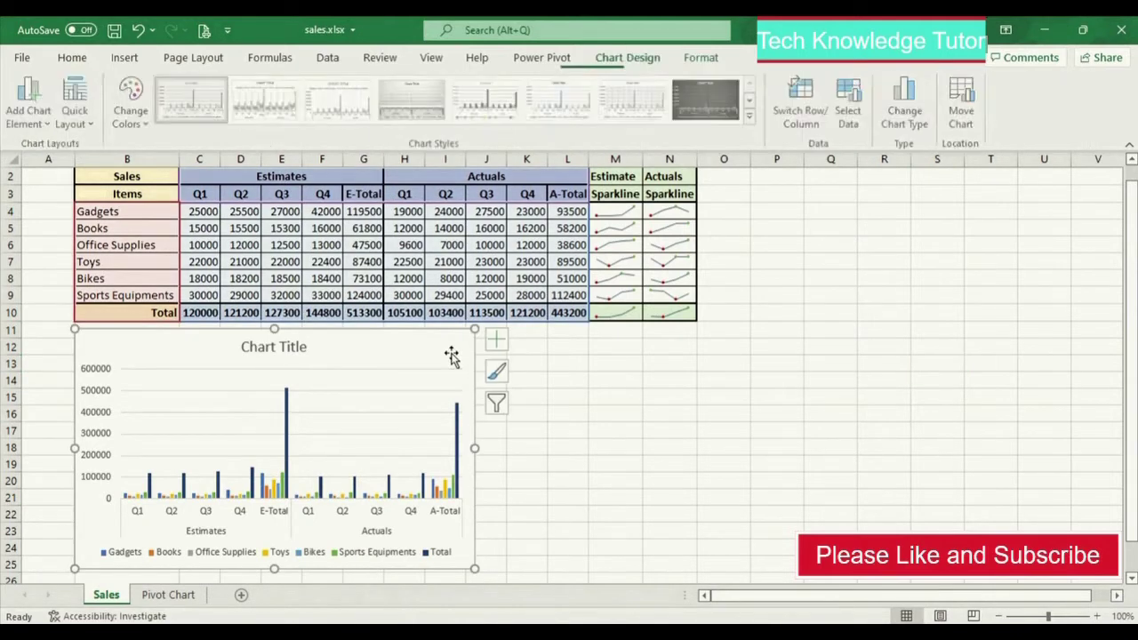
Replace the default chart title with 'Item Wise sales graph'
{"action": "left_click", "coordinate": [494, 340]}
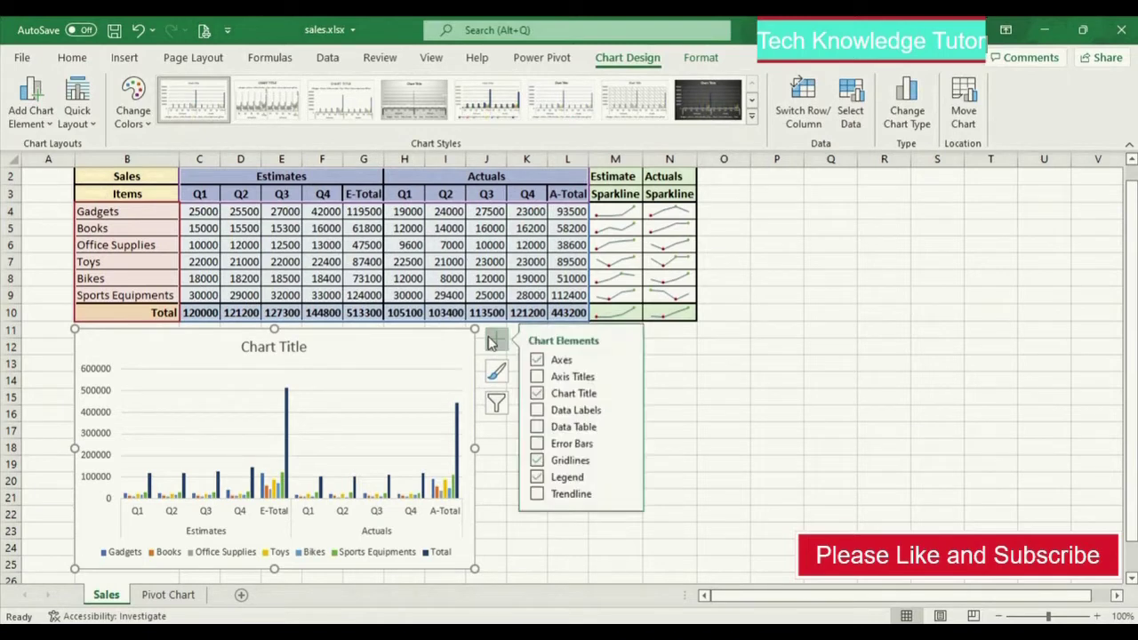
{"action": "double_click", "coordinate": [274, 348]}
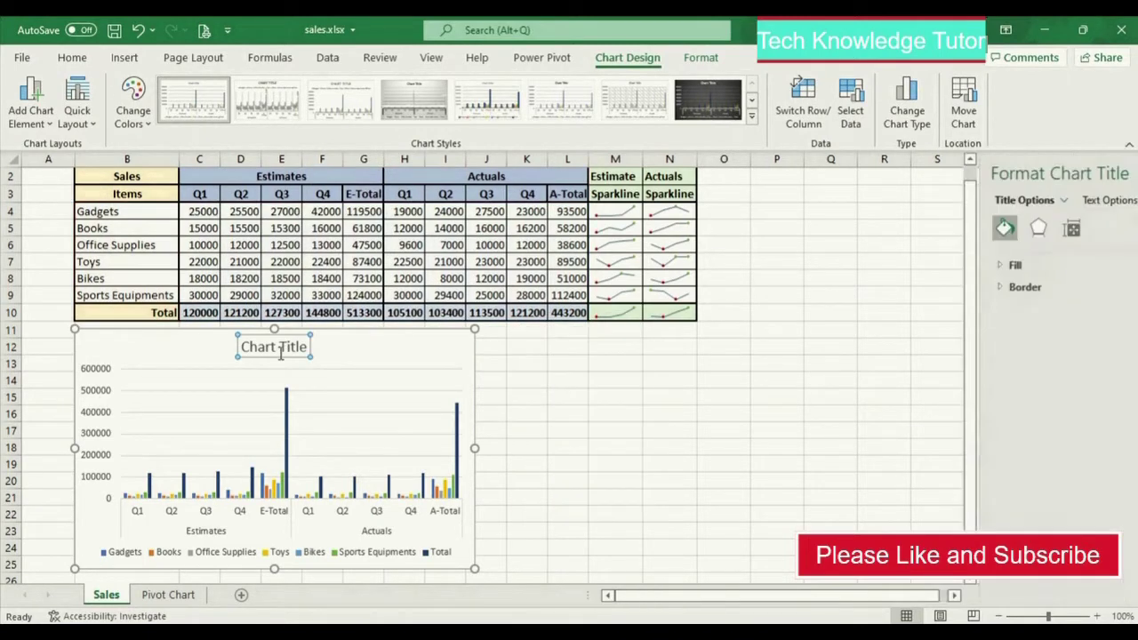
{"action": "double_click", "coordinate": [281, 353]}
{"action": "key", "text": "BackSpace"}
{"action": "key", "text": "BackSpace"}
{"action": "key", "text": "BackSpace"}
{"action": "key", "text": "BackSpace"}
{"action": "key", "text": "BackSpace"}
{"action": "key", "text": "BackSpace"}
{"action": "key", "text": "BackSpace"}
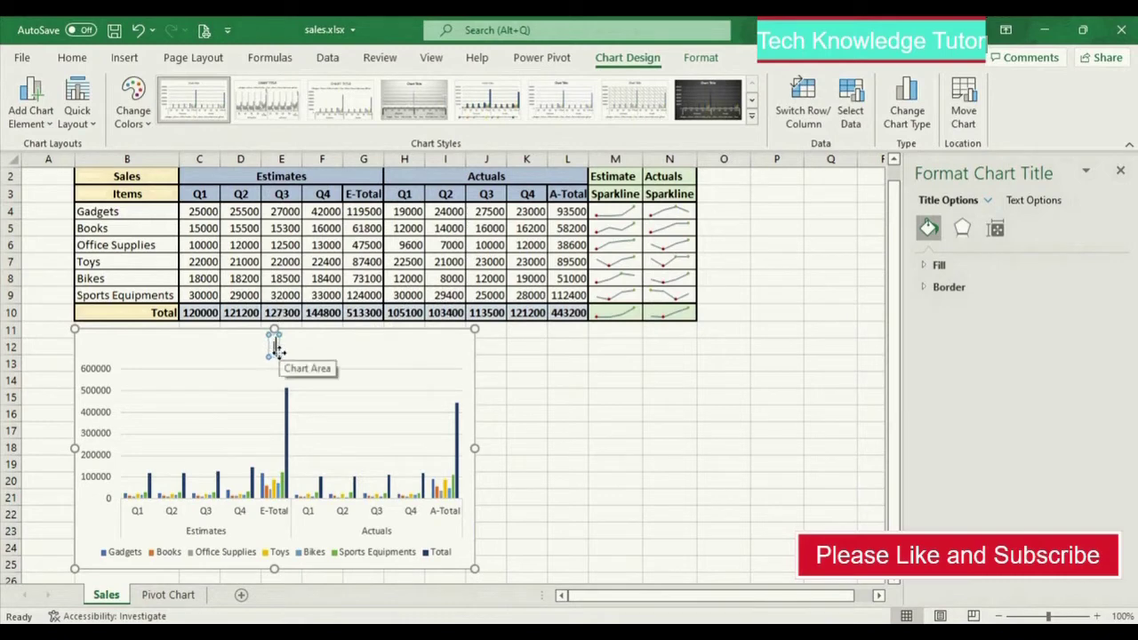
{"action": "type", "text": "Item-Wise"}
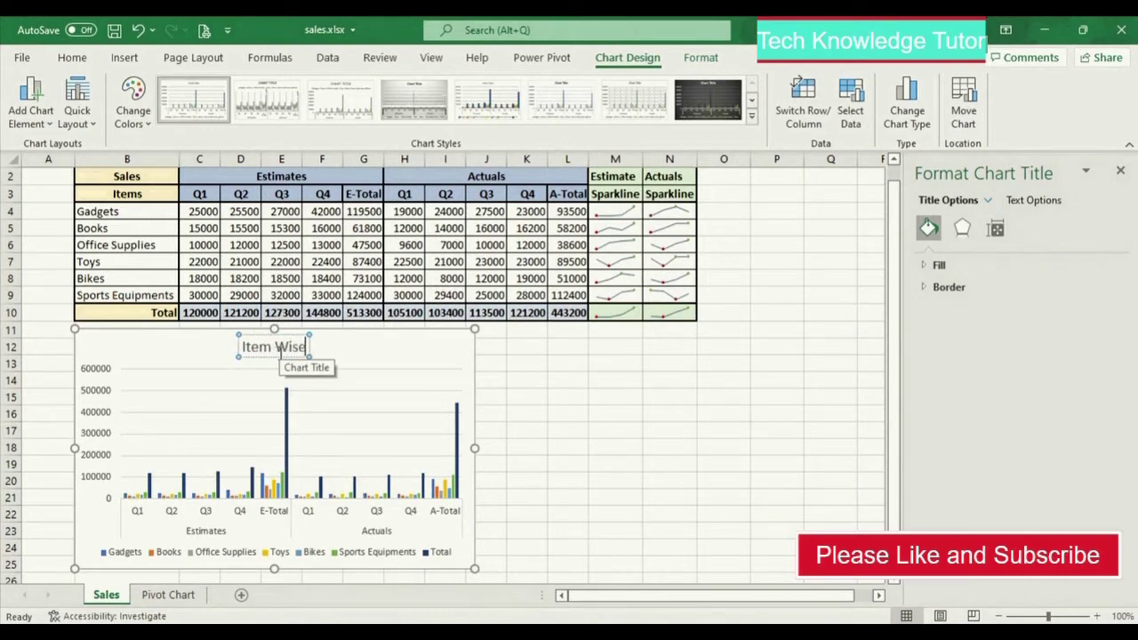
{"action": "key", "text": "alt"}
{"action": "key", "text": "a"}
{"action": "key", "text": "Escape"}
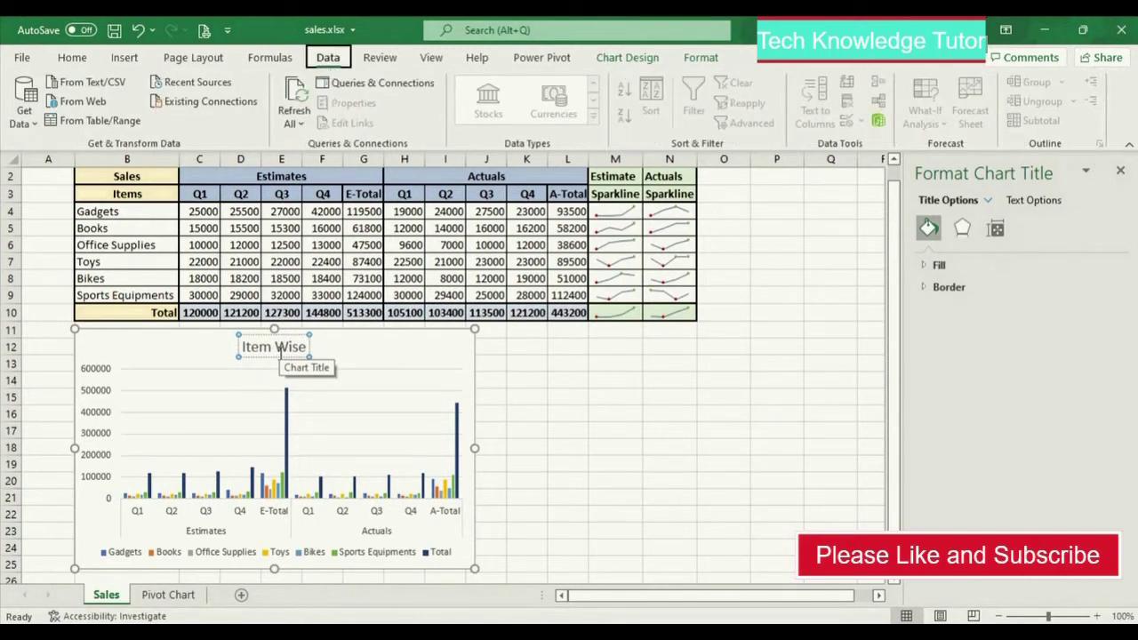
{"action": "key", "text": "Escape"}
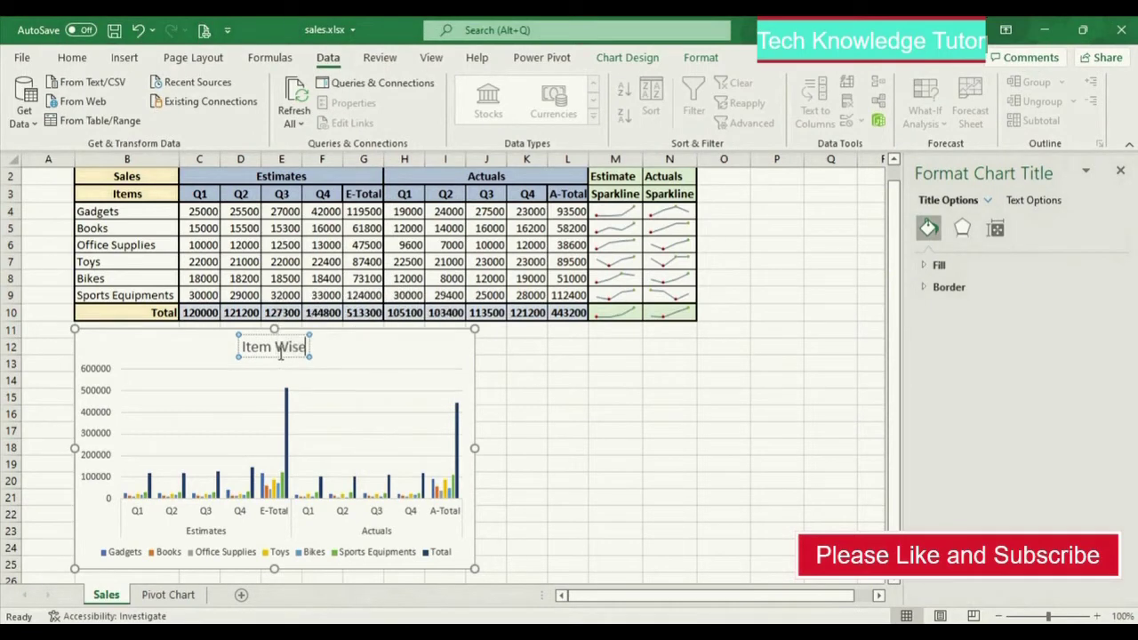
{"action": "type", "text": "sales"}
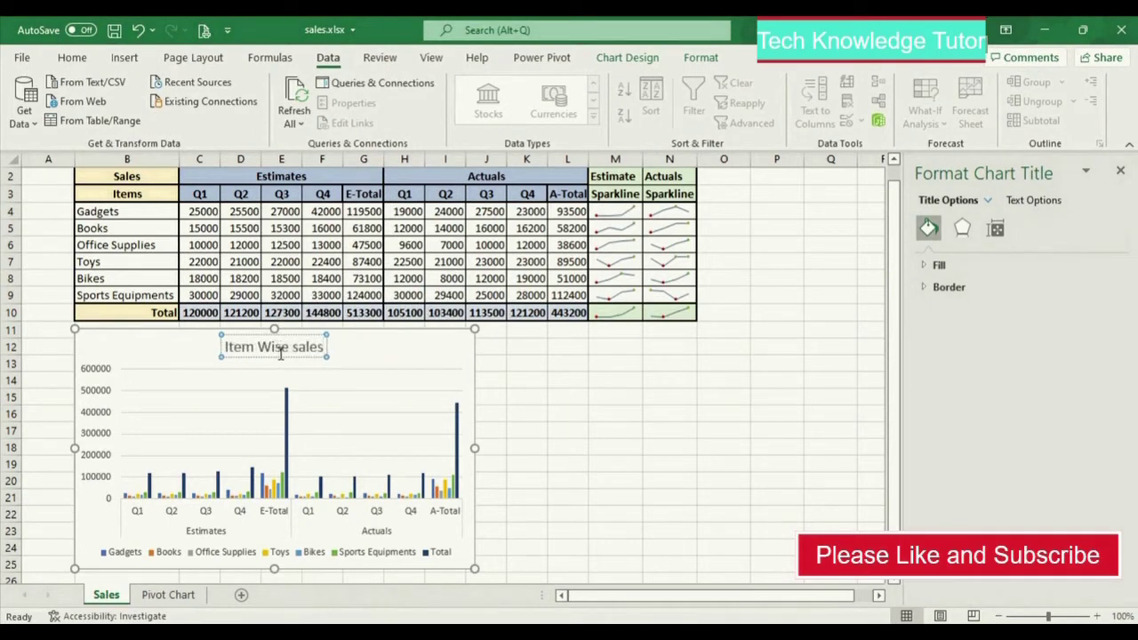
{"action": "type", "text": "d"}
{"action": "key", "text": "BackSpace"}
{"action": "type", "text": "graph"}
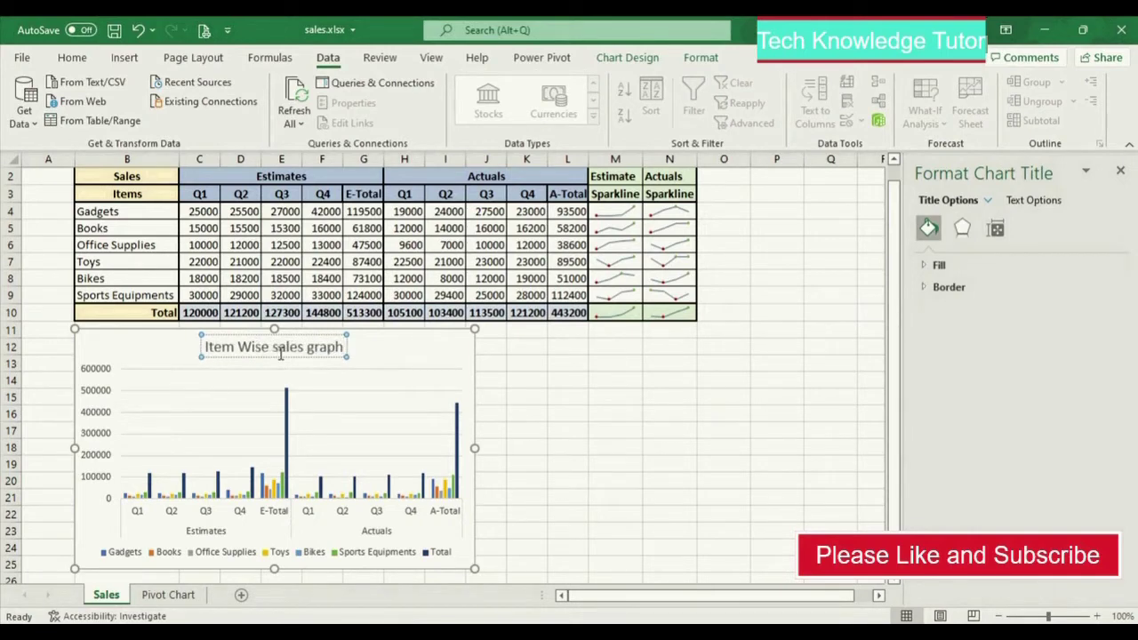
{"action": "left_click", "coordinate": [525, 408]}
Try axis titles, data labels and a data table on the chart without keeping them
{"action": "left_click", "coordinate": [371, 382]}
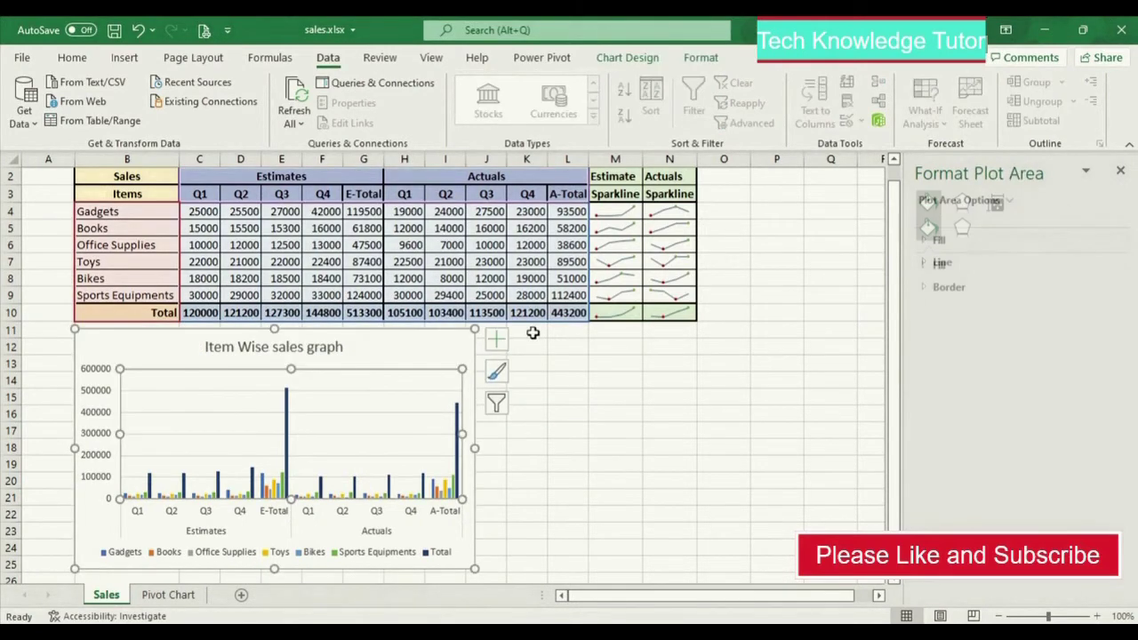
{"action": "left_click", "coordinate": [503, 343]}
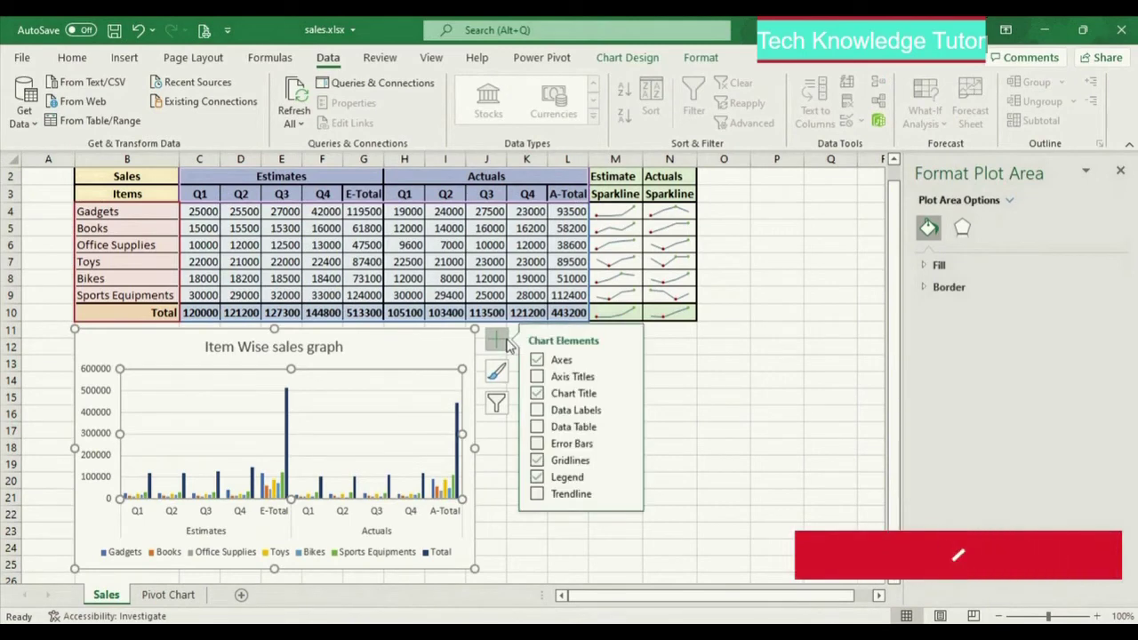
{"action": "left_click", "coordinate": [539, 378]}
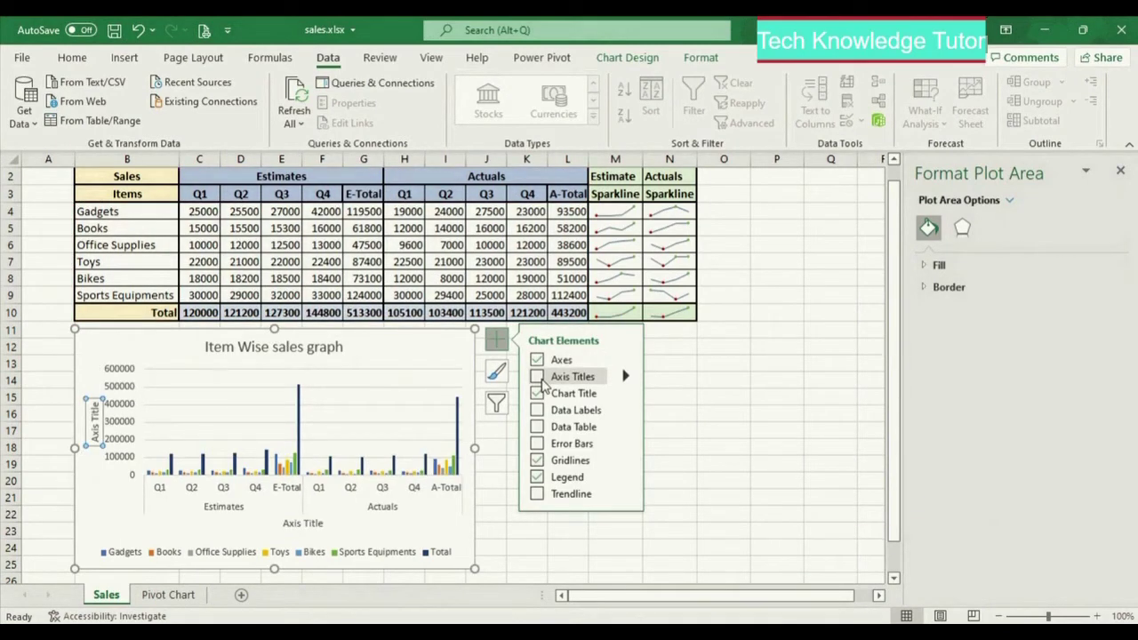
{"action": "left_click", "coordinate": [543, 378]}
{"action": "left_click", "coordinate": [557, 411]}
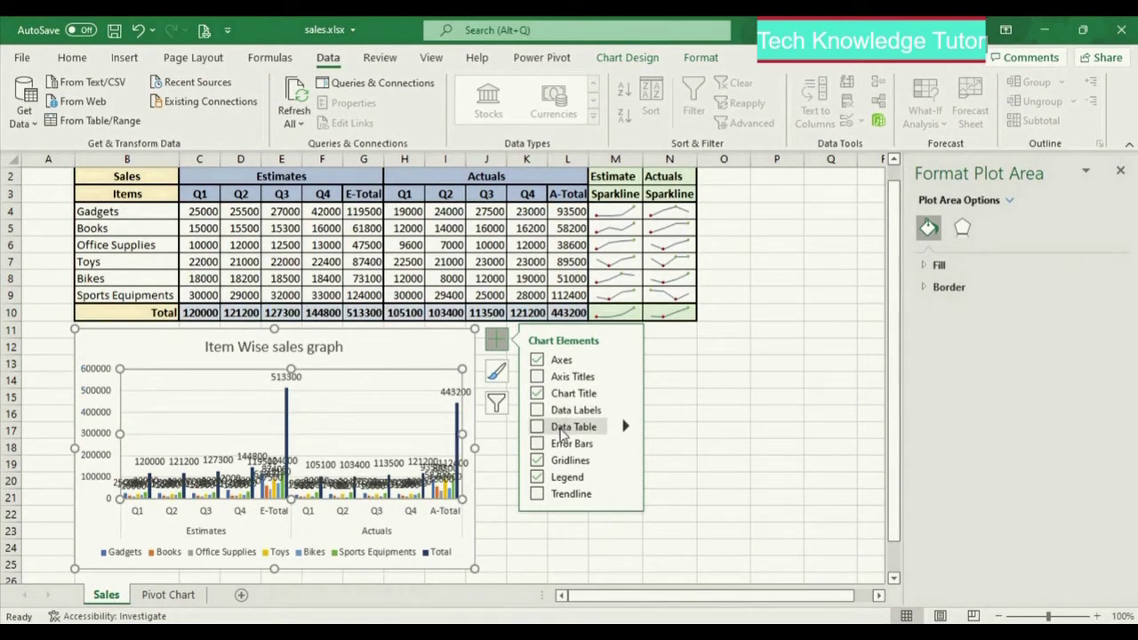
{"action": "left_click", "coordinate": [560, 428]}
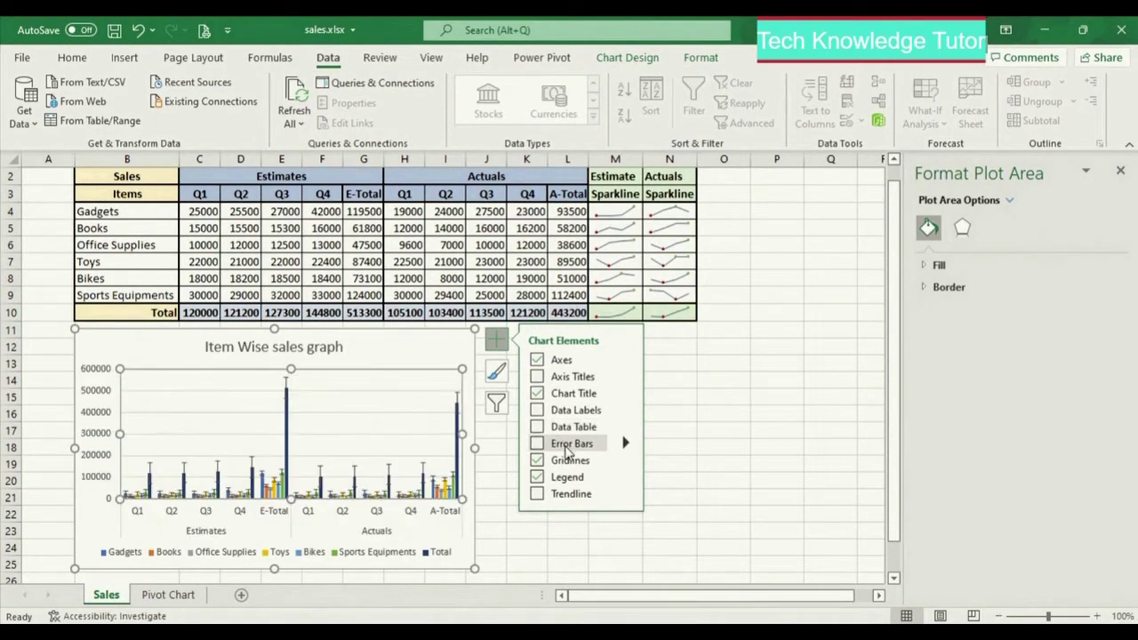
{"action": "left_click", "coordinate": [756, 370]}
{"action": "left_click", "coordinate": [413, 391]}
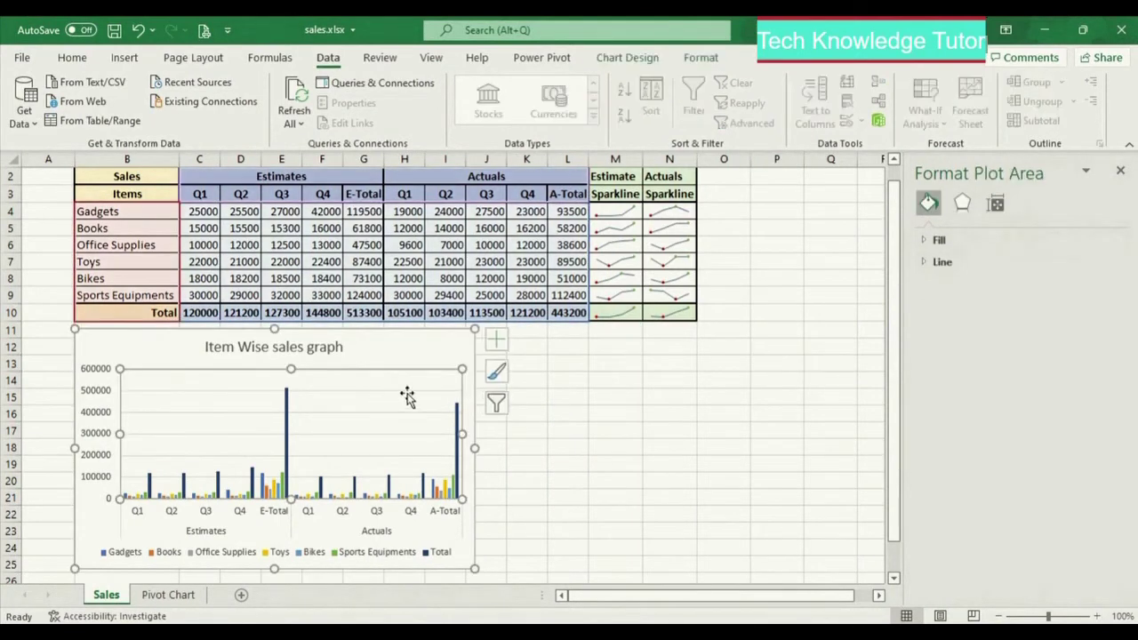
Browse the chart style choices without applying one, then reselect the Item Wise sales graph
{"action": "left_click", "coordinate": [495, 374]}
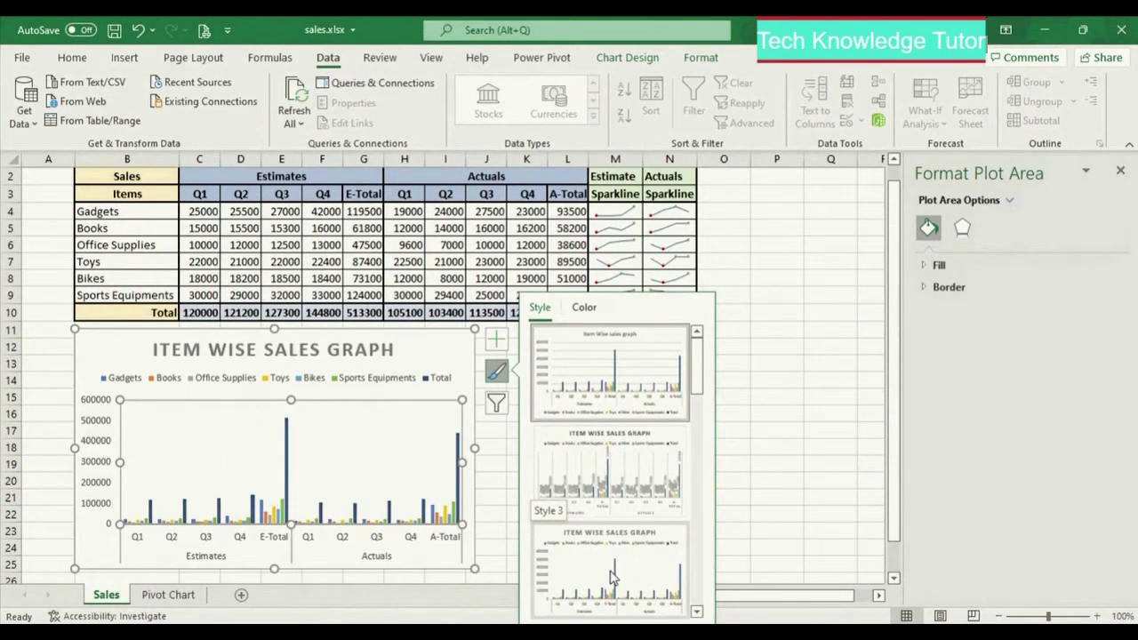
{"action": "left_click", "coordinate": [696, 573]}
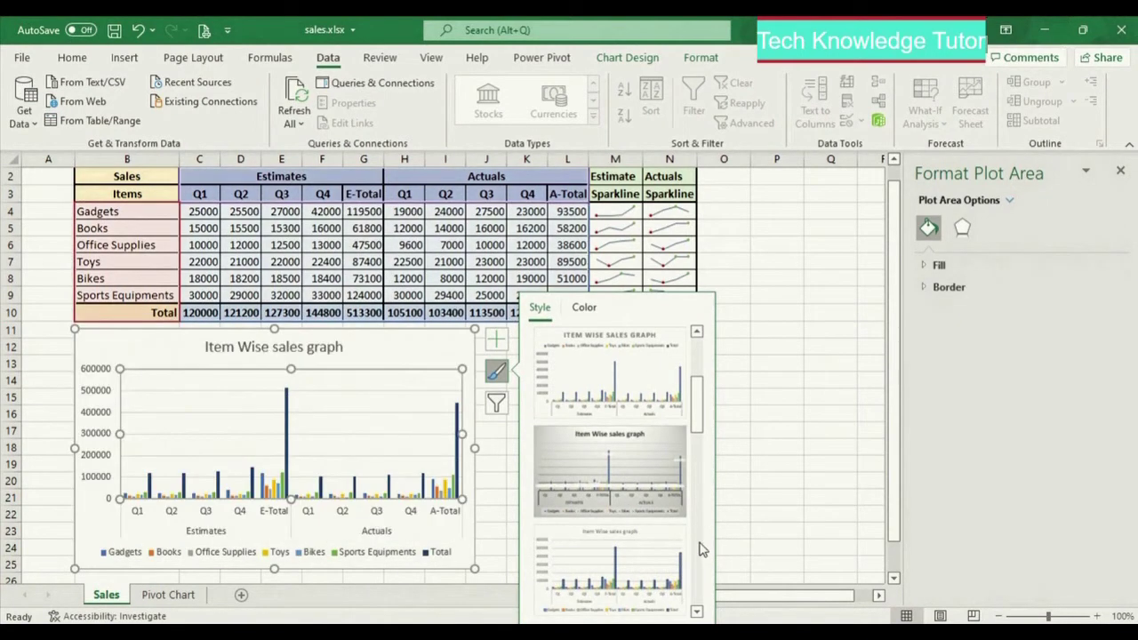
{"action": "left_click", "coordinate": [700, 549]}
{"action": "left_click", "coordinate": [700, 549]}
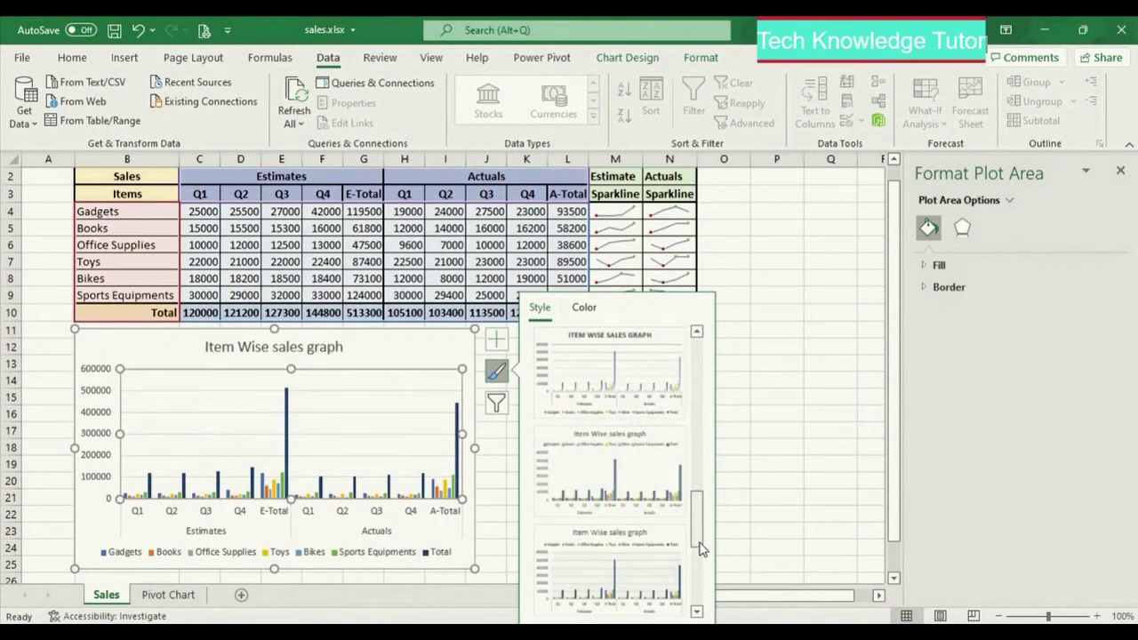
{"action": "left_click", "coordinate": [700, 476]}
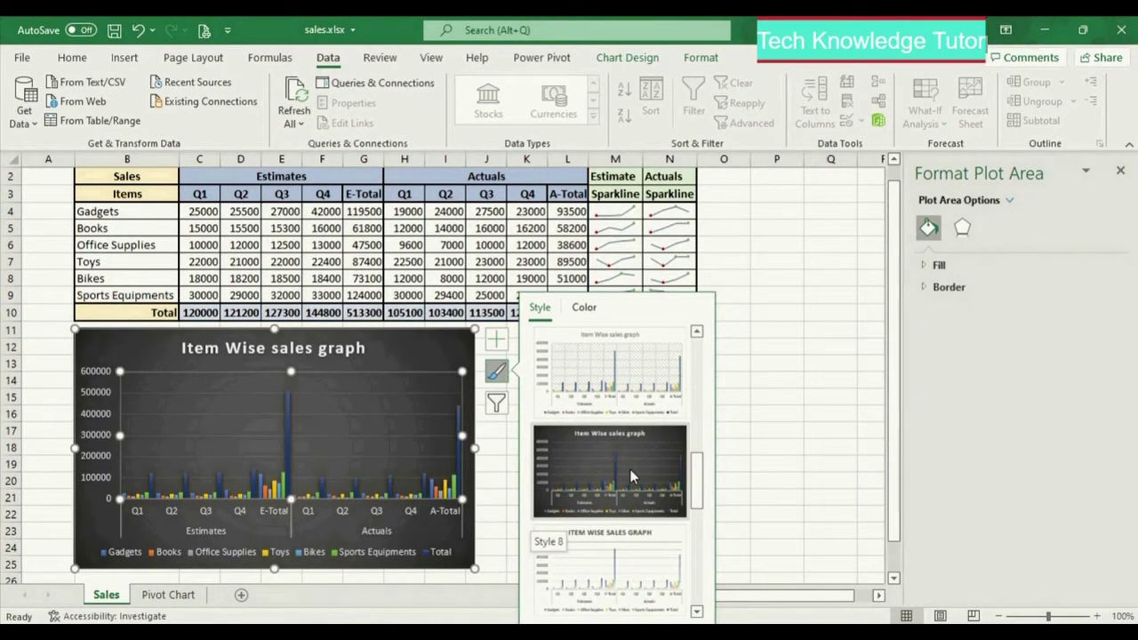
{"action": "left_click", "coordinate": [779, 381]}
{"action": "left_click", "coordinate": [370, 338]}
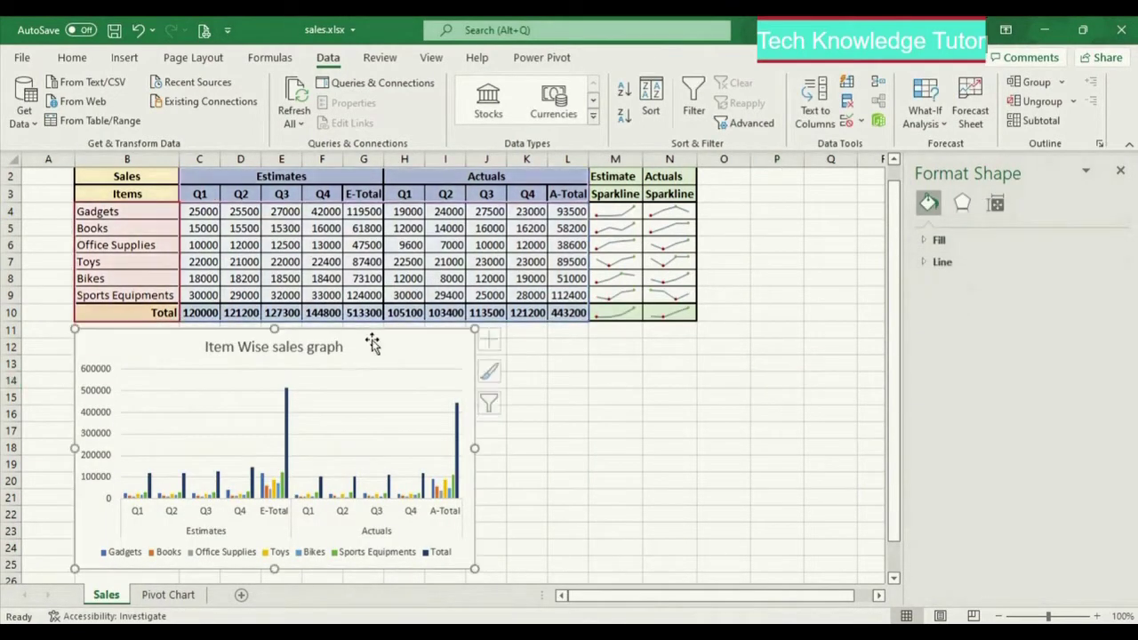
Uncheck the Total series plus the E-Total and A-Total categories in Chart Filters and apply
{"action": "left_click", "coordinate": [498, 403]}
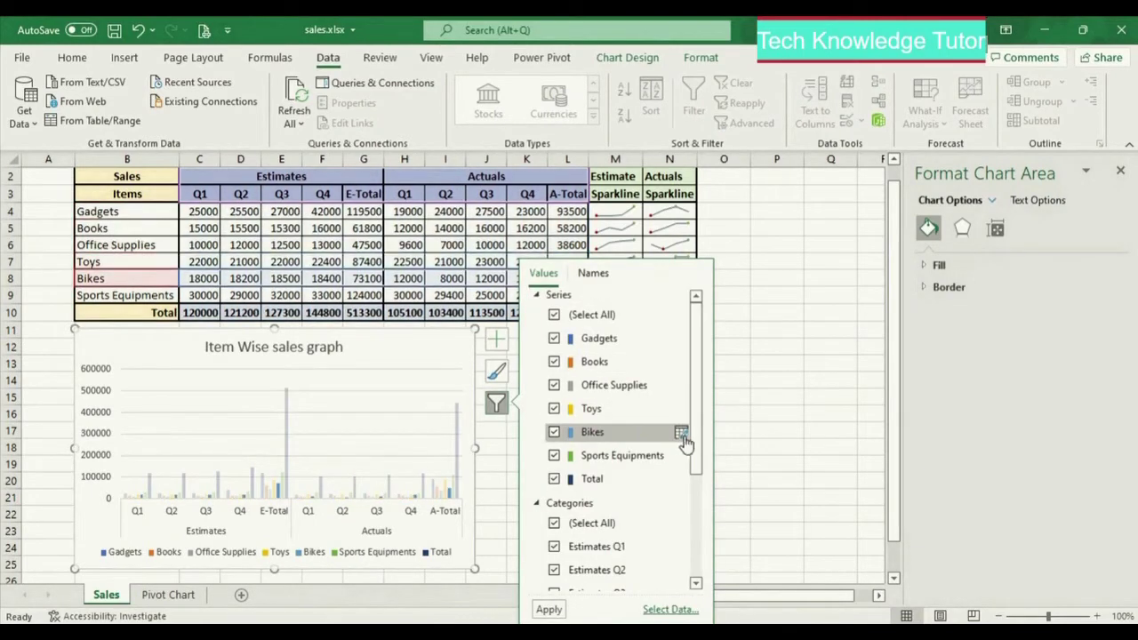
{"action": "left_click_drag", "start_coordinate": [696, 443], "coordinate": [696, 544]}
{"action": "left_click", "coordinate": [554, 350]}
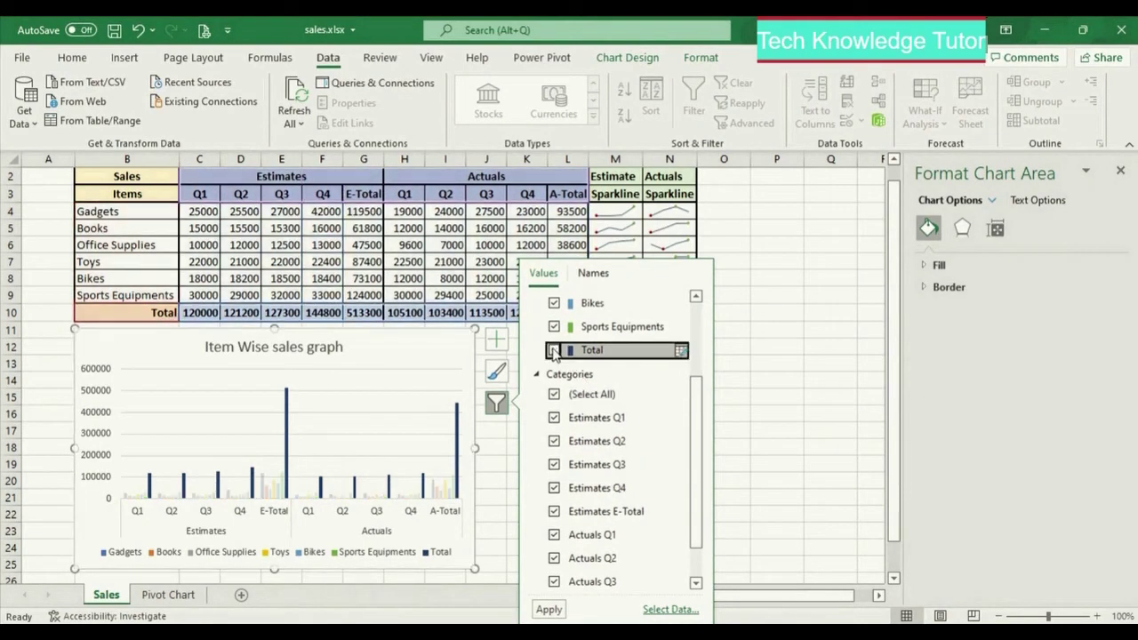
{"action": "left_click", "coordinate": [554, 512]}
{"action": "left_click", "coordinate": [697, 583]}
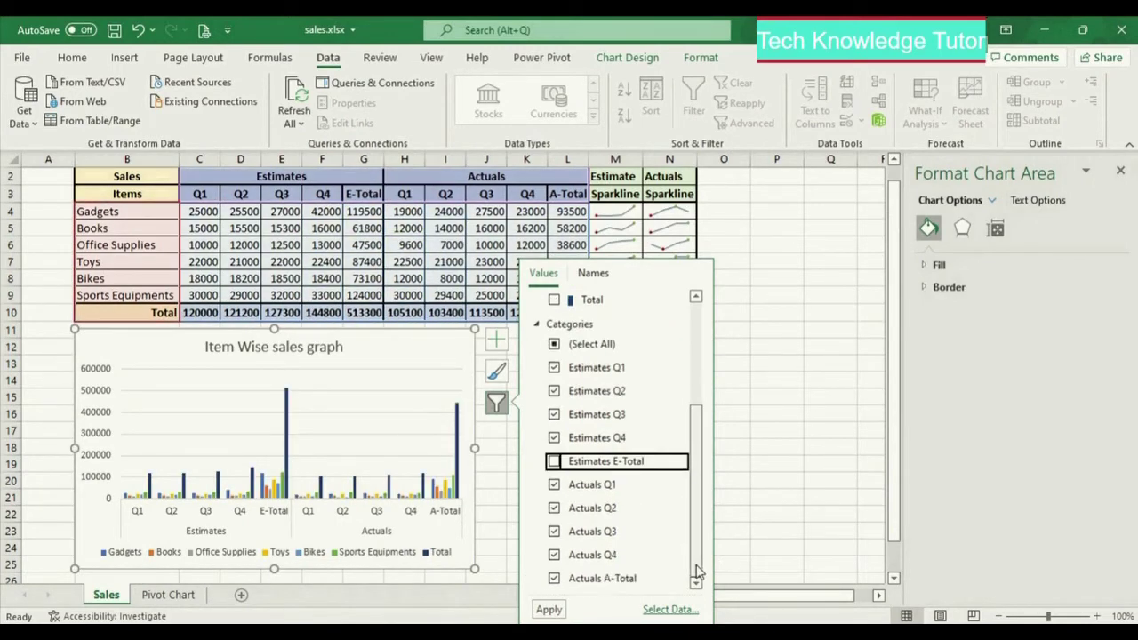
{"action": "left_click", "coordinate": [555, 579]}
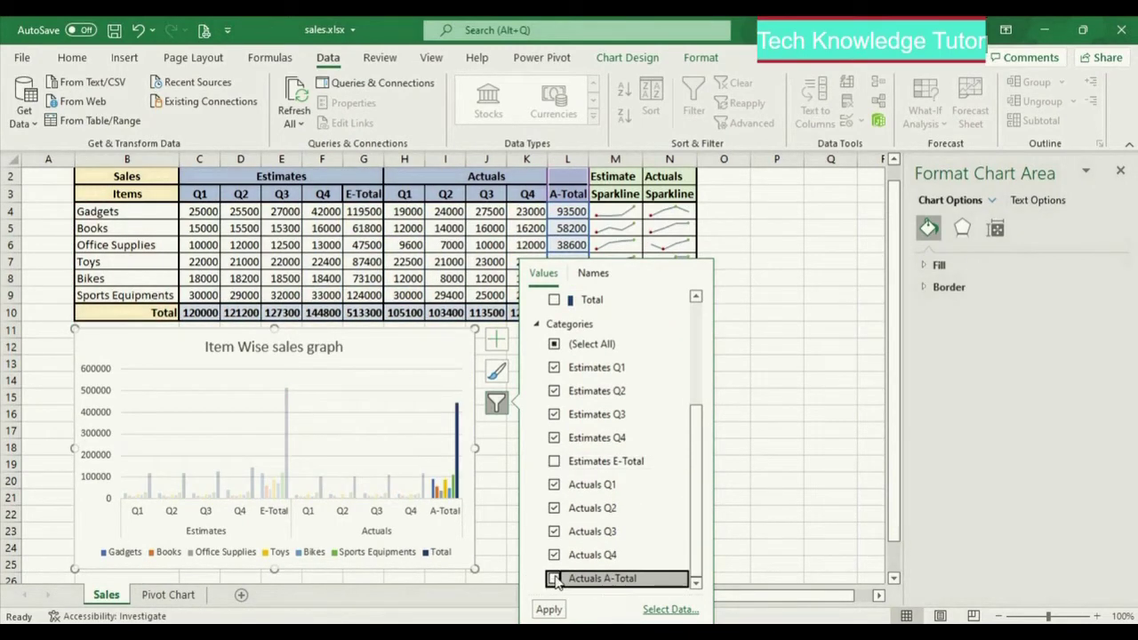
{"action": "left_click", "coordinate": [549, 610]}
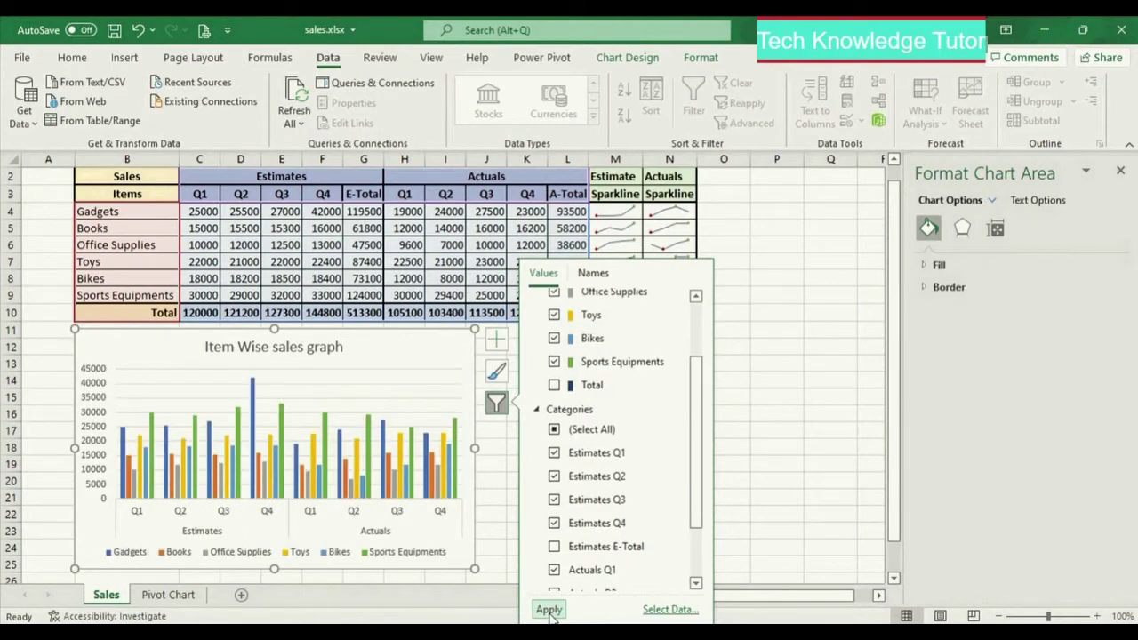
{"action": "left_click", "coordinate": [757, 442]}
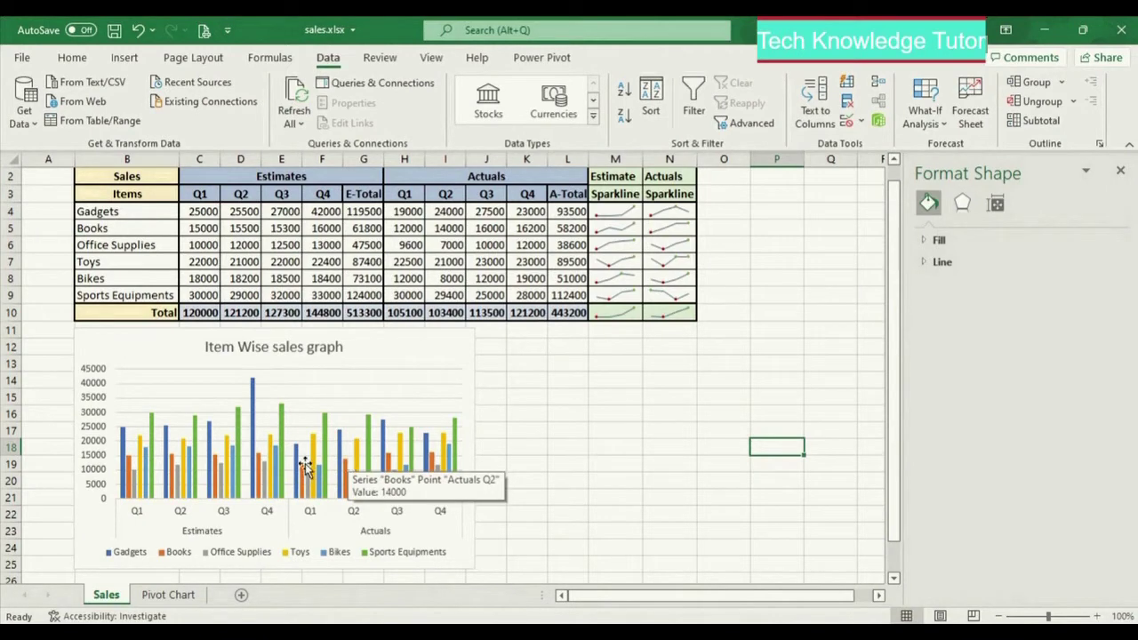
{"action": "left_click", "coordinate": [474, 389]}
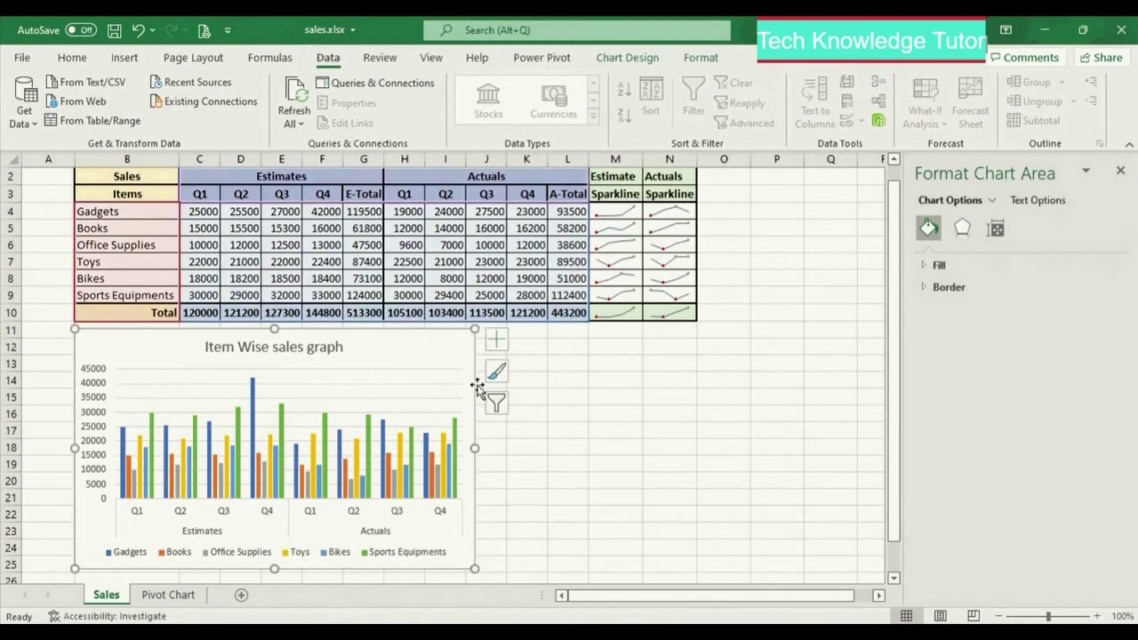
Re-add the Total series and uncheck Books, Office Supplies, Toys, Bikes and Sports Equipments
{"action": "left_click", "coordinate": [503, 413]}
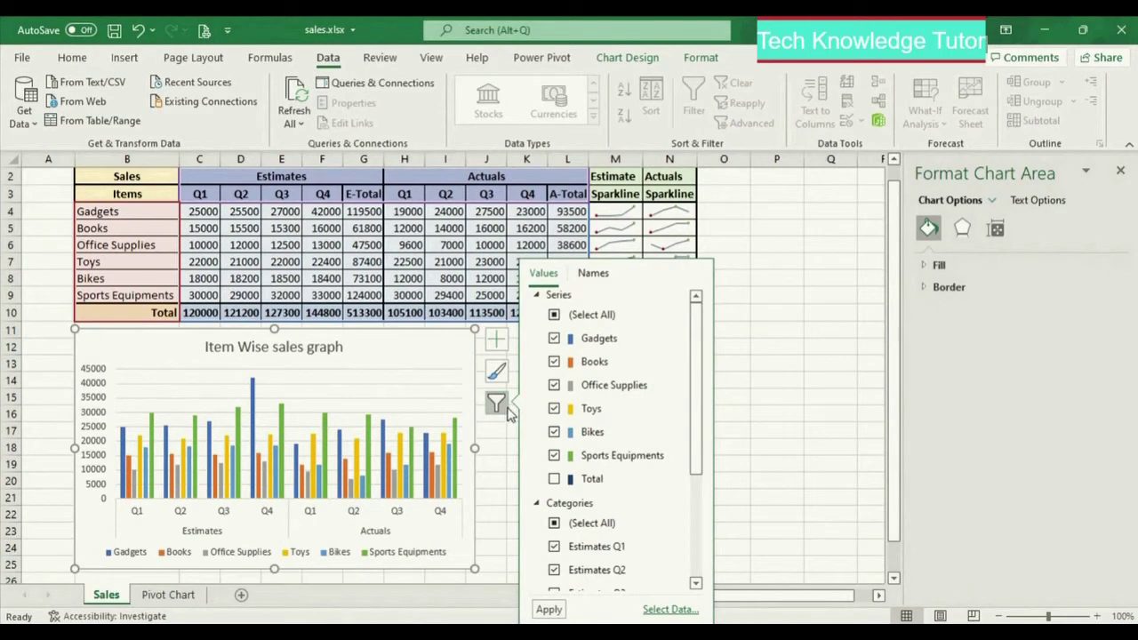
{"action": "left_click", "coordinate": [554, 480]}
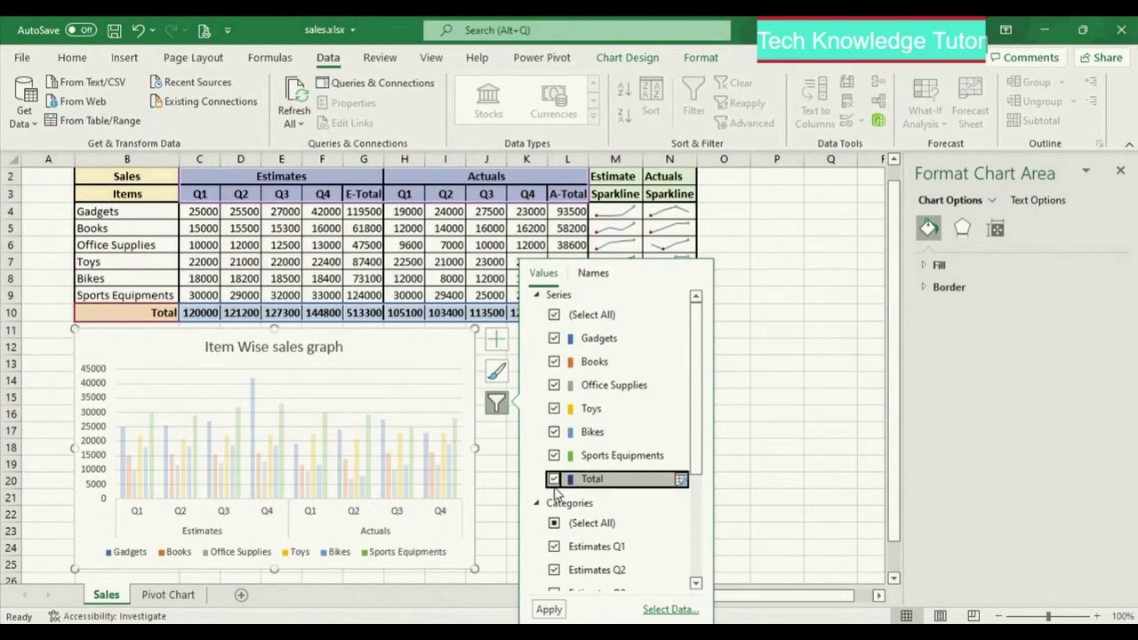
{"action": "left_click", "coordinate": [554, 362]}
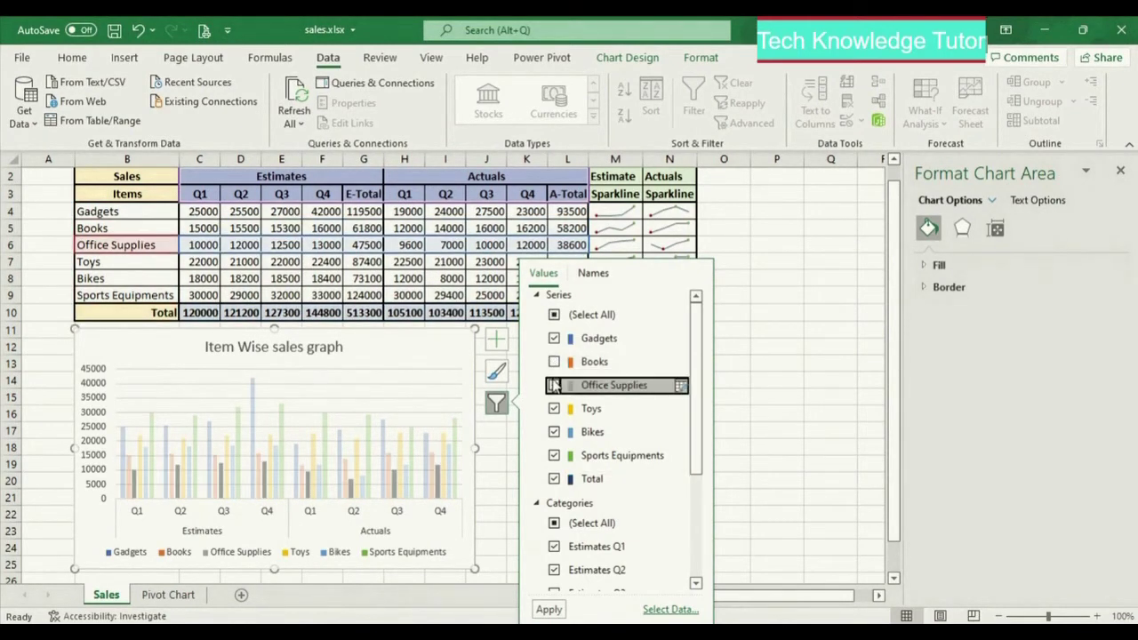
{"action": "left_click", "coordinate": [554, 385]}
{"action": "left_click", "coordinate": [555, 408]}
{"action": "left_click", "coordinate": [554, 432]}
{"action": "left_click", "coordinate": [554, 455]}
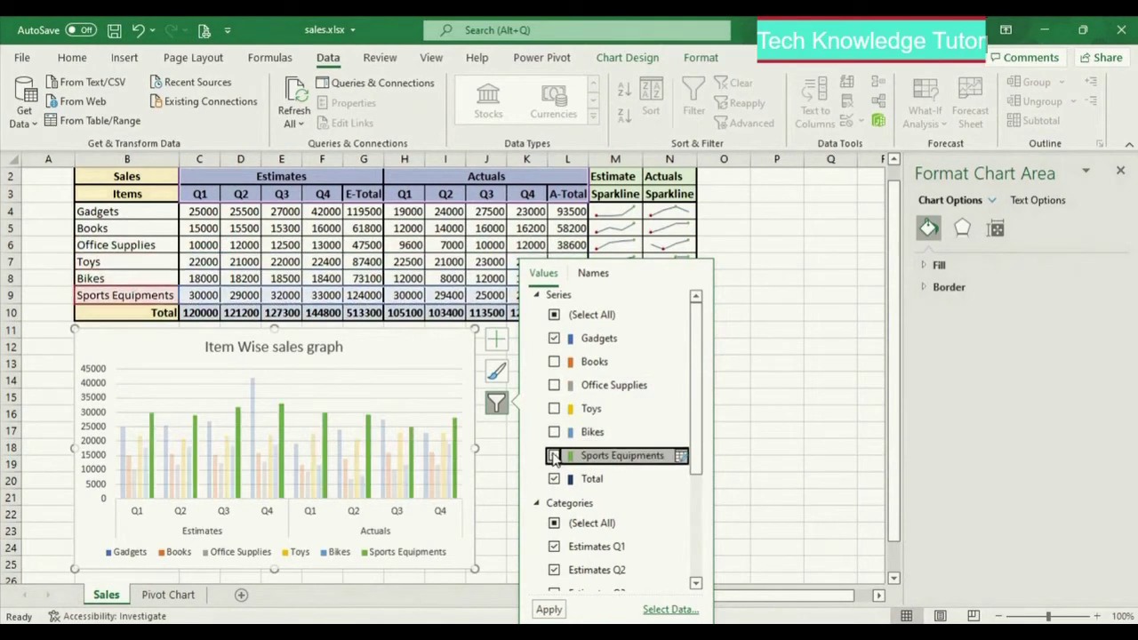
Re-include the E-Total and A-Total categories, apply, and restore all series before closing the filters
{"action": "scroll", "coordinate": [701, 540], "scroll_direction": "down", "scroll_amount": 3}
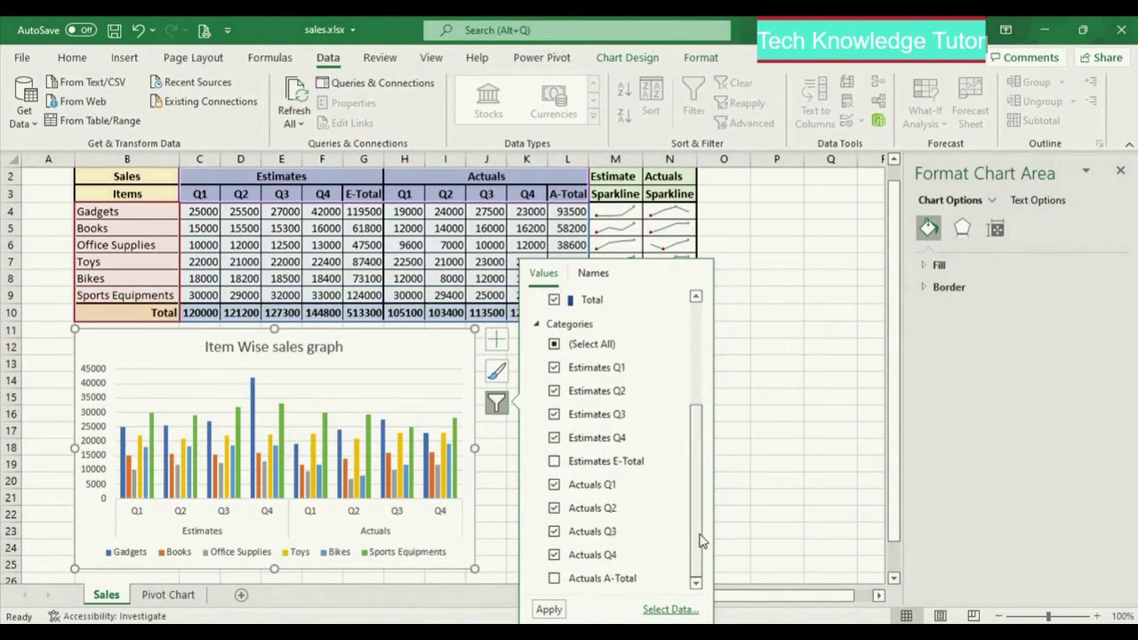
{"action": "left_click", "coordinate": [555, 460]}
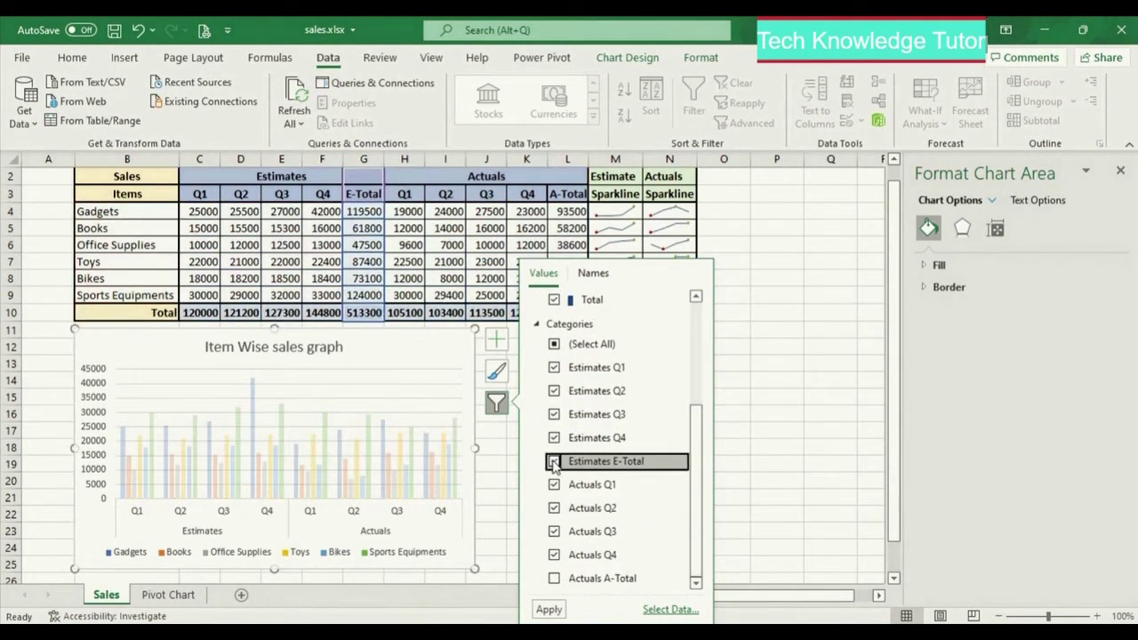
{"action": "left_click", "coordinate": [554, 579]}
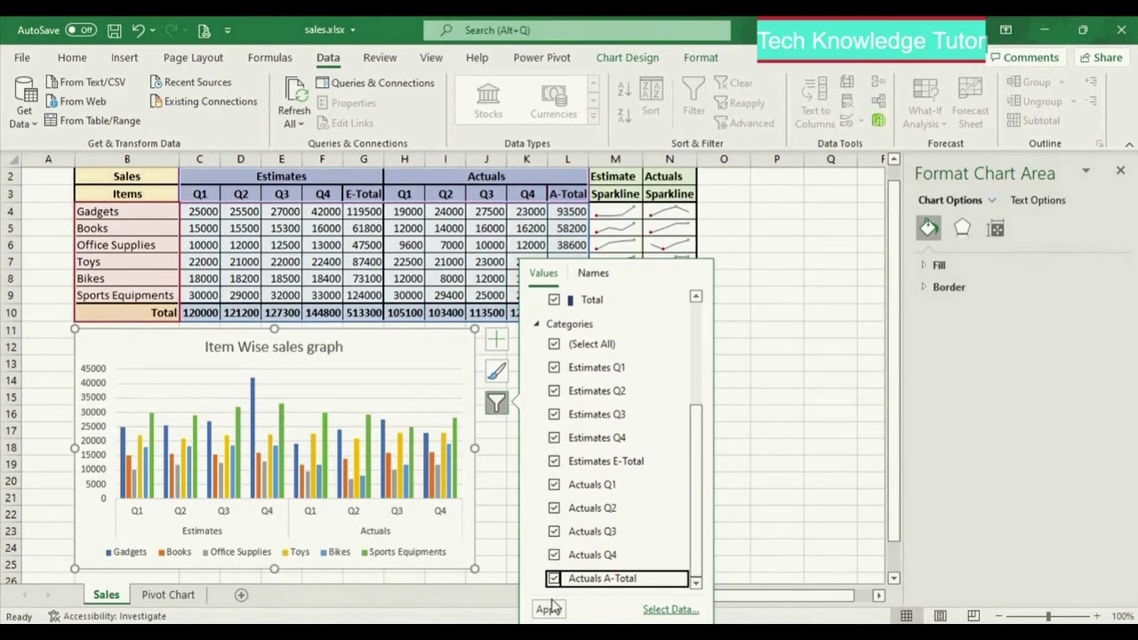
{"action": "left_click", "coordinate": [549, 610]}
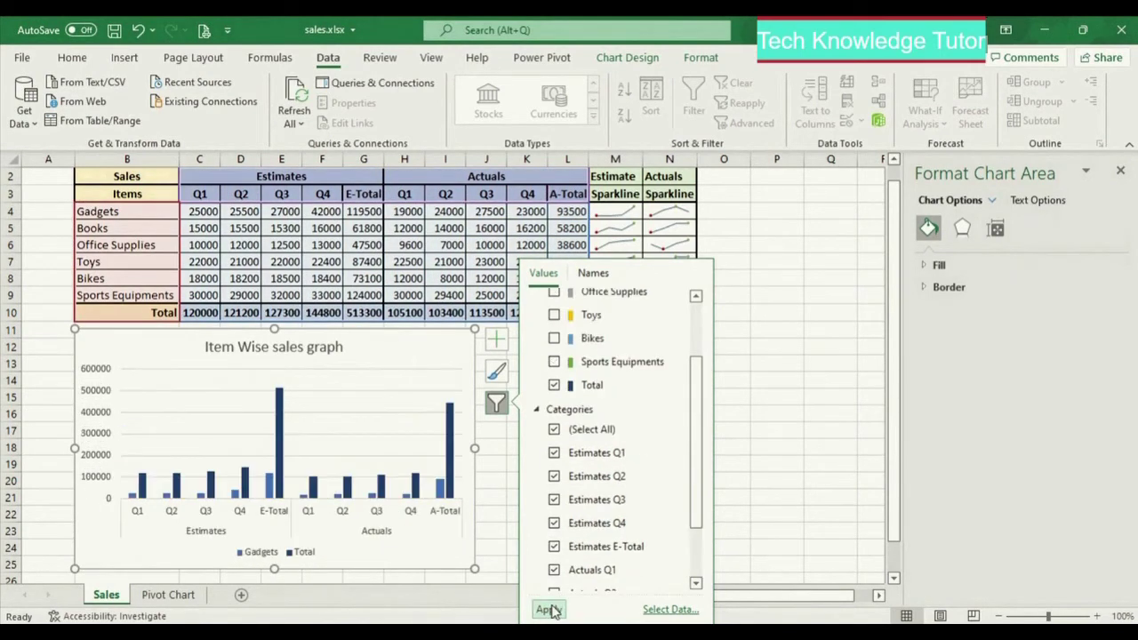
{"action": "scroll", "coordinate": [699, 534], "scroll_direction": "down", "scroll_amount": 1}
{"action": "left_click_drag", "start_coordinate": [701, 542], "coordinate": [704, 343]}
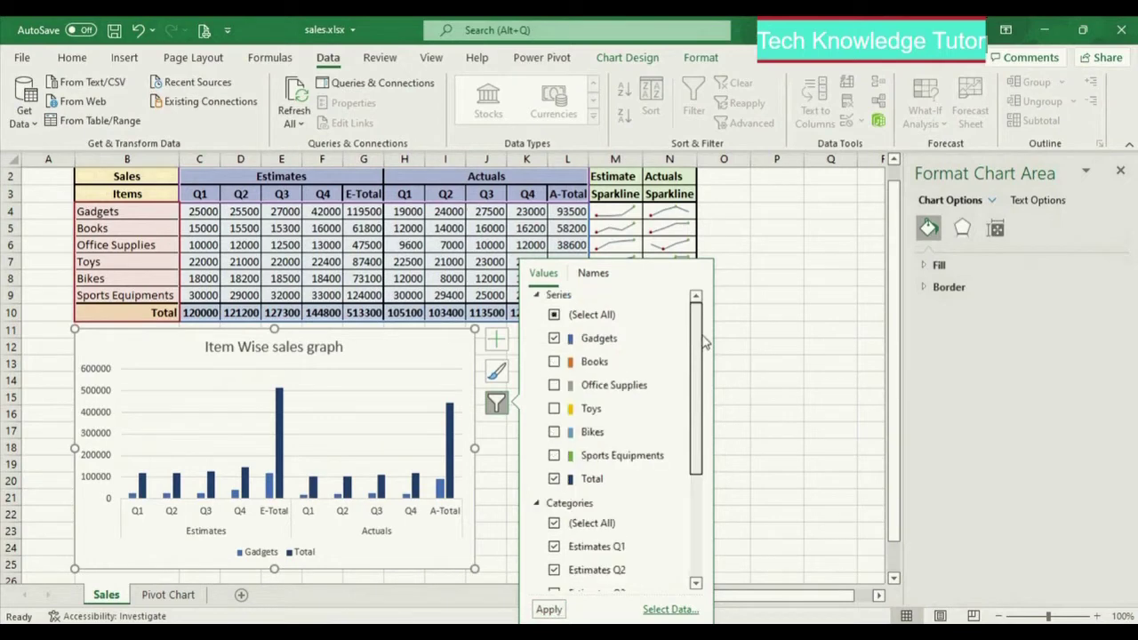
{"action": "left_click", "coordinate": [775, 380]}
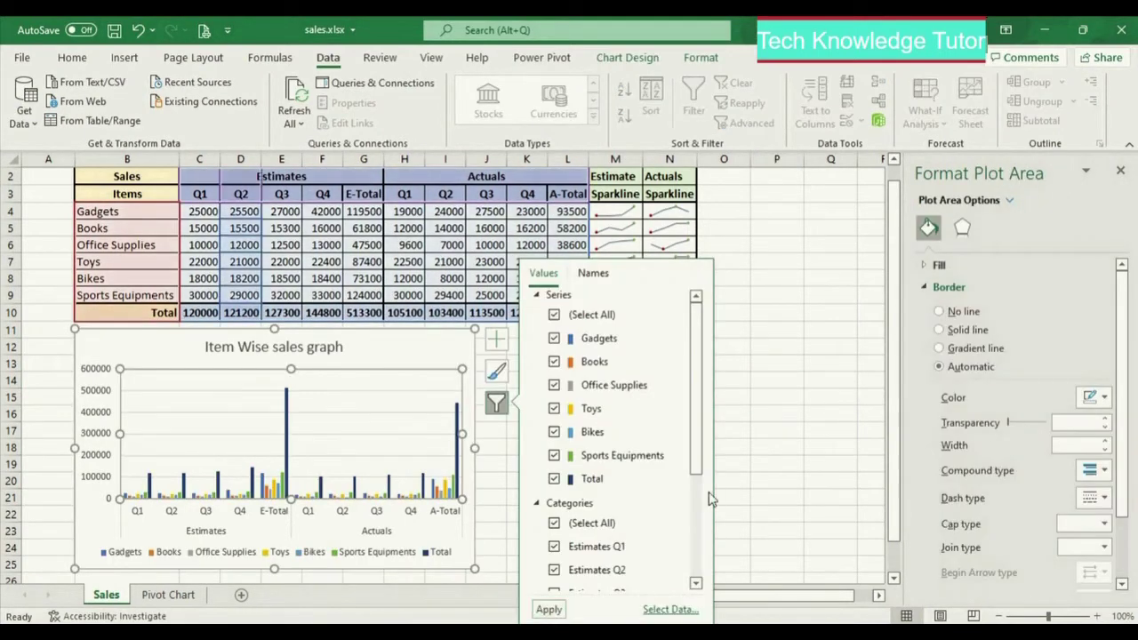
{"action": "left_click", "coordinate": [776, 473]}
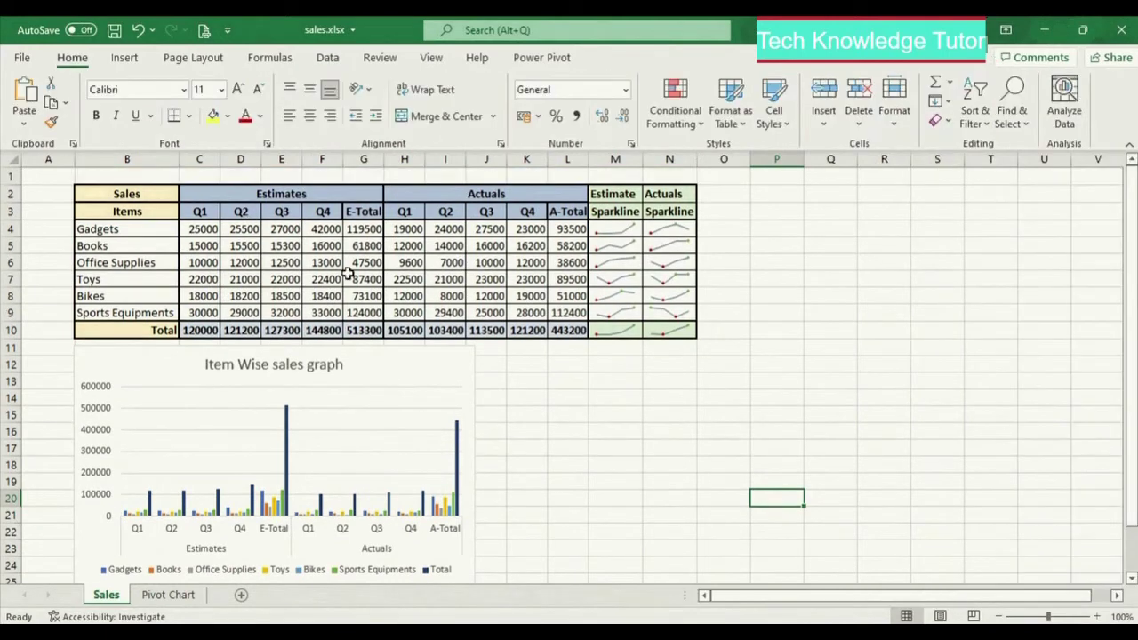
Insert a Line with Markers chart of B2:L10 and place it right of the column chart
{"action": "left_click_drag", "start_coordinate": [95, 193], "coordinate": [526, 328]}
{"action": "left_click", "coordinate": [130, 59]}
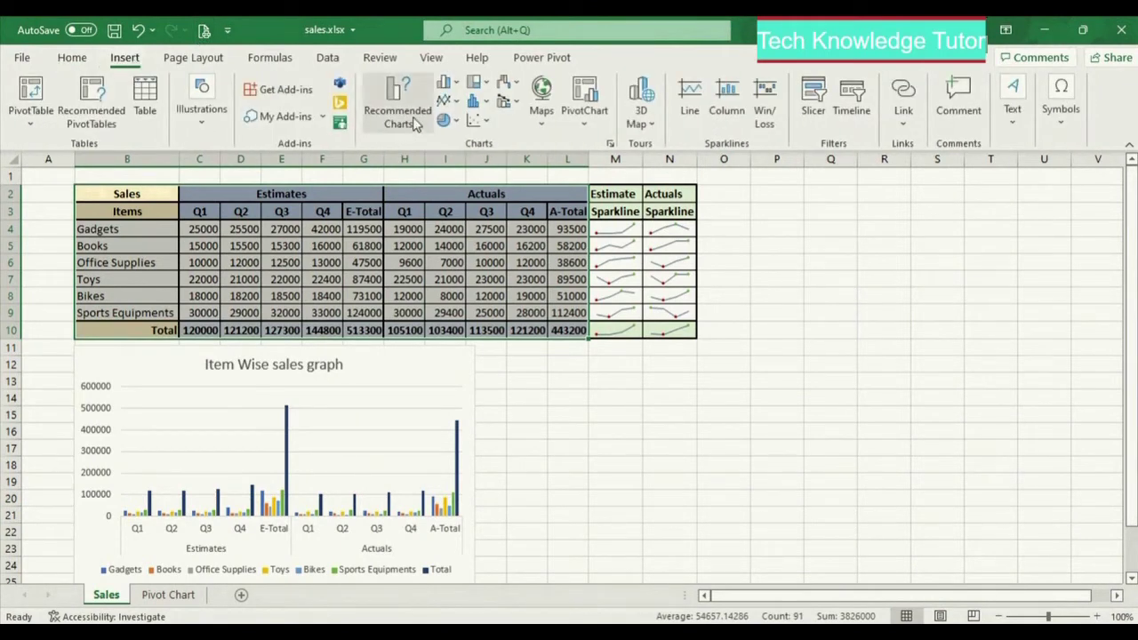
{"action": "left_click", "coordinate": [450, 104]}
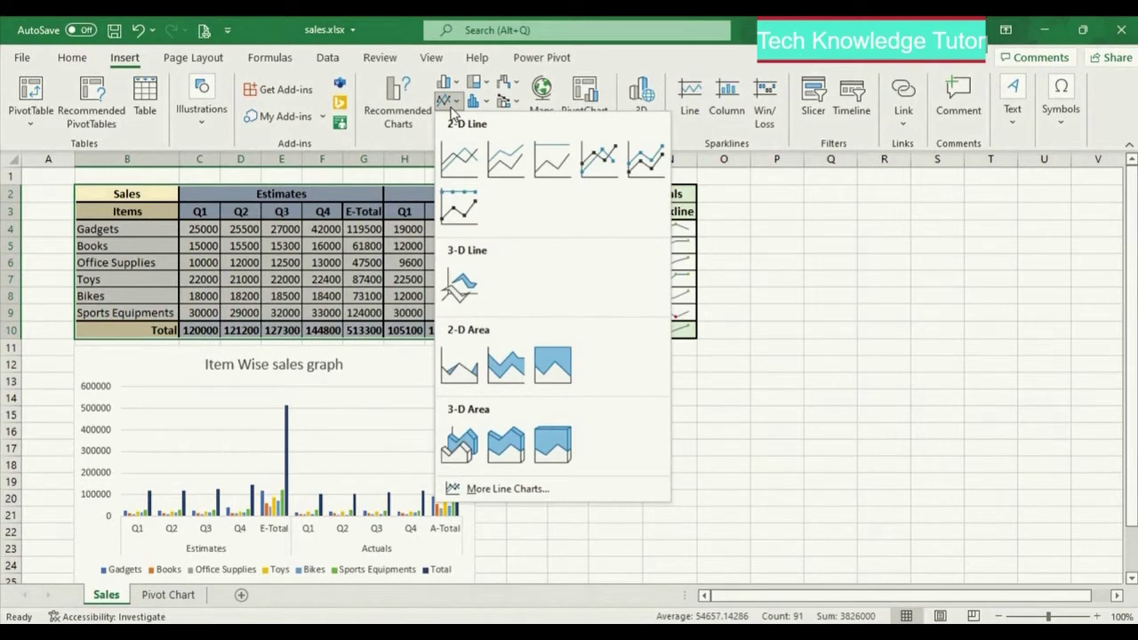
{"action": "left_click", "coordinate": [600, 161]}
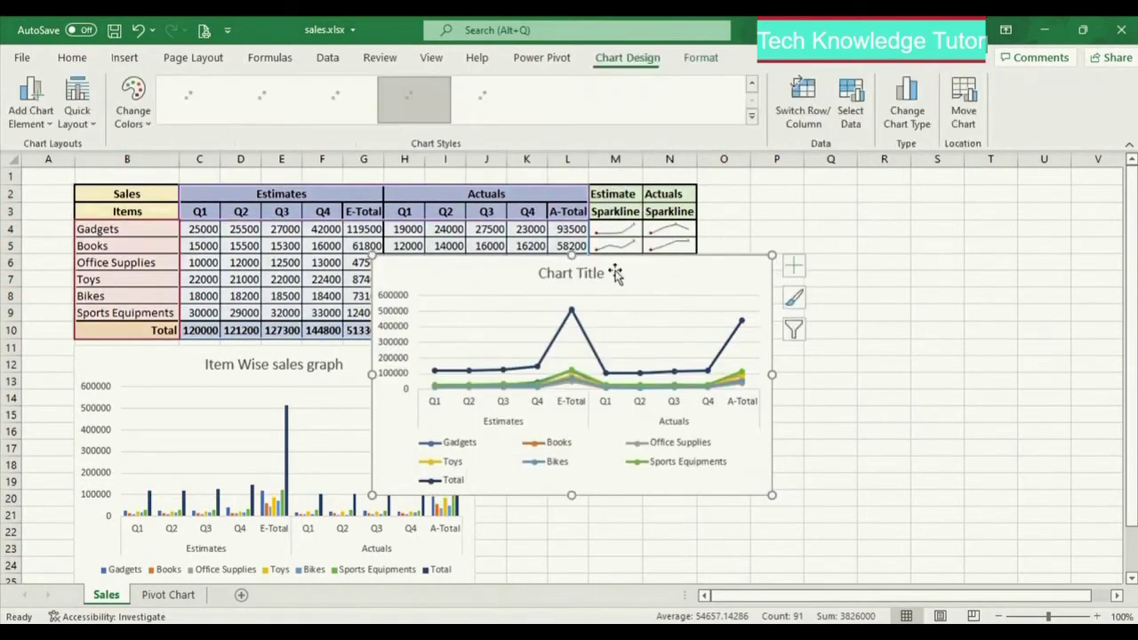
{"action": "mouse_move", "coordinate": [655, 264]}
{"action": "left_mouse_down"}
{"action": "mouse_move", "coordinate": [898, 459]}
{"action": "mouse_move", "coordinate": [788, 388]}
{"action": "mouse_move", "coordinate": [768, 354]}
{"action": "left_mouse_up"}
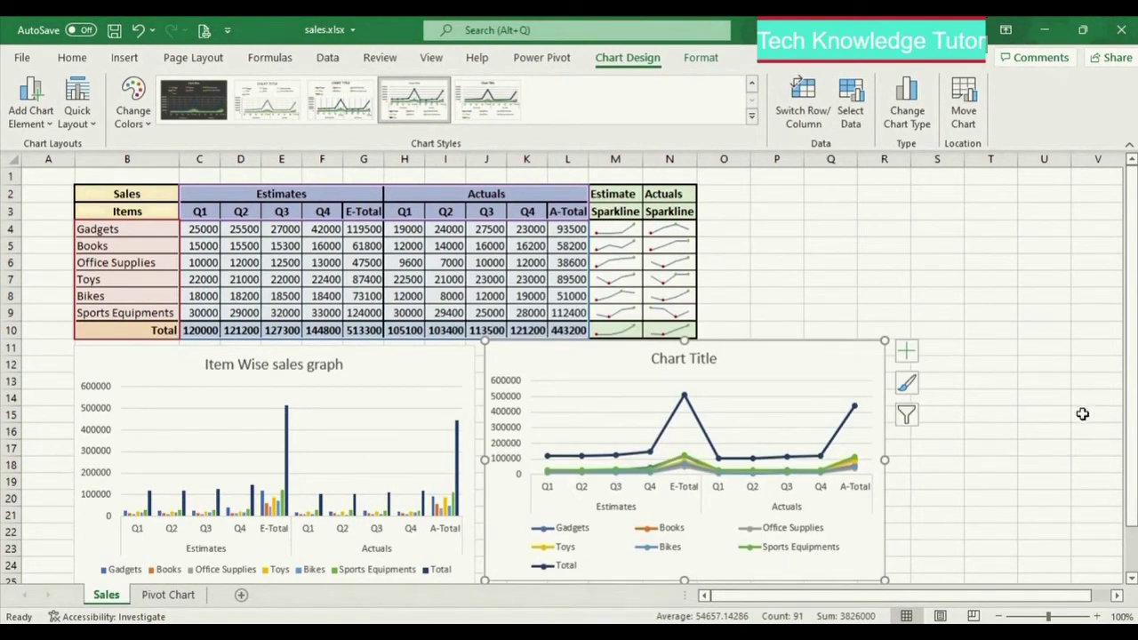
Filter Total, E-Total and A-Total out of the line chart and delete its title
{"action": "left_click", "coordinate": [905, 418]}
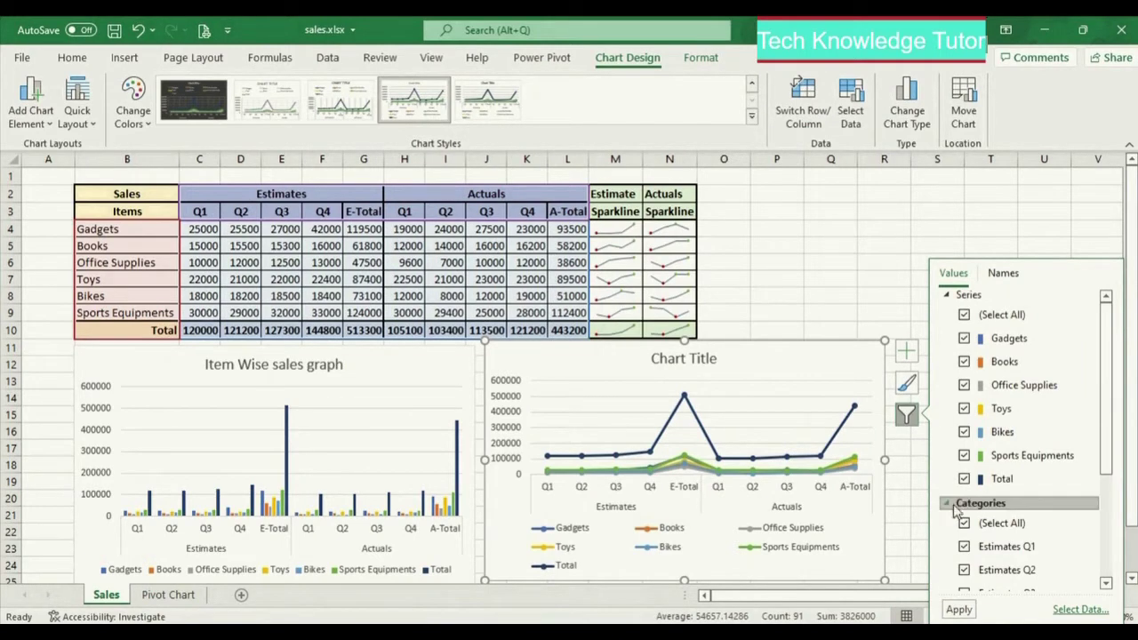
{"action": "left_click", "coordinate": [964, 480]}
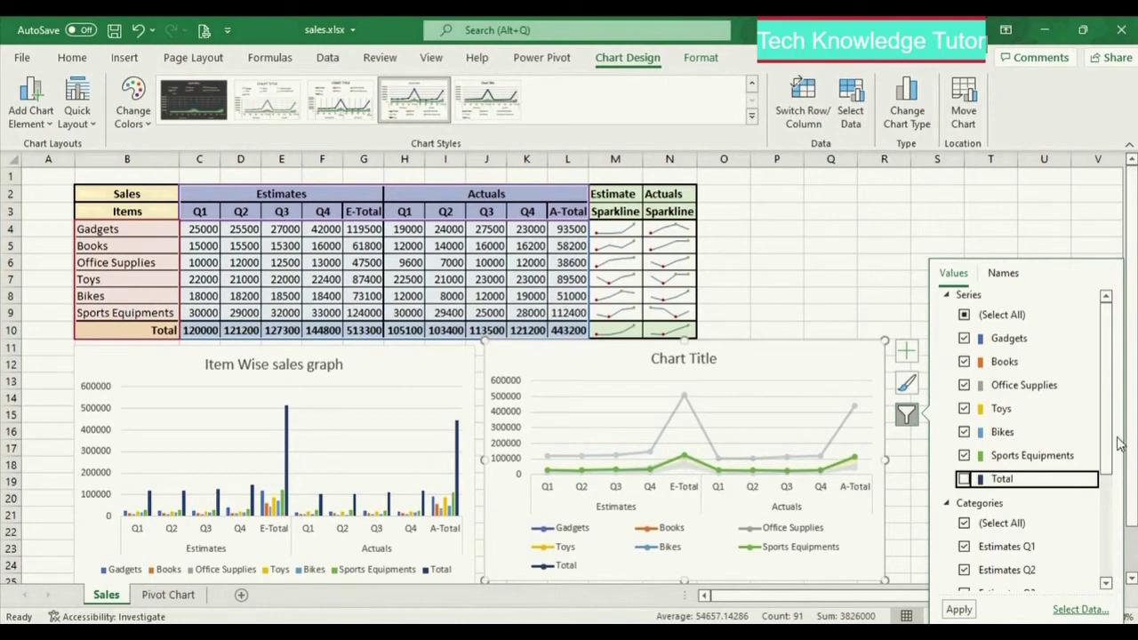
{"action": "scroll", "coordinate": [1032, 427], "scroll_direction": "down", "scroll_amount": 3}
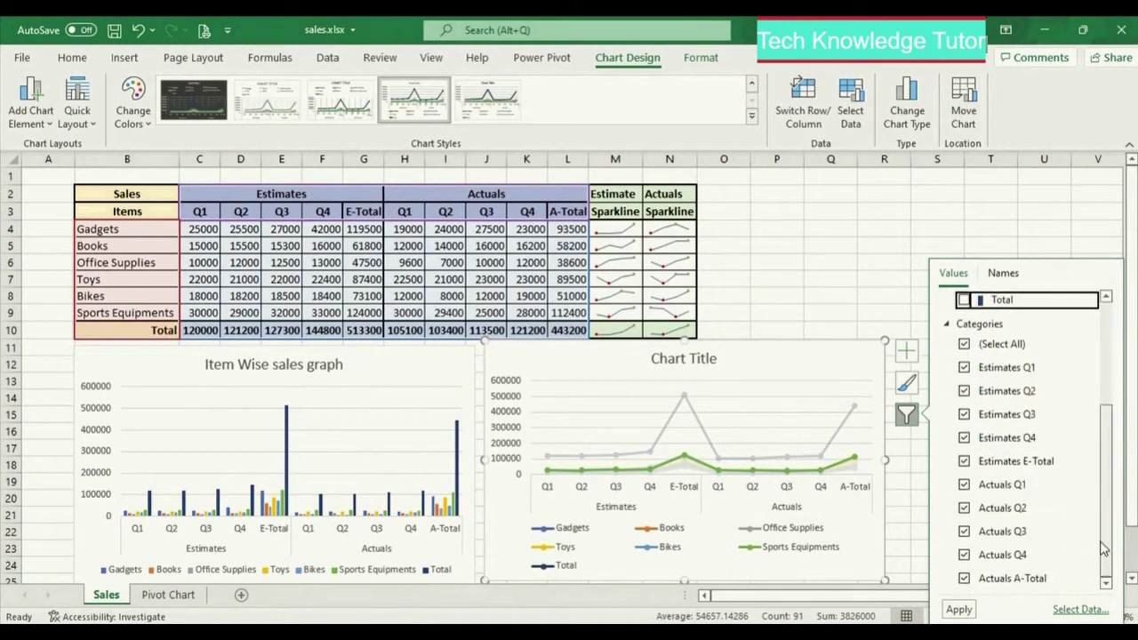
{"action": "left_click", "coordinate": [965, 464]}
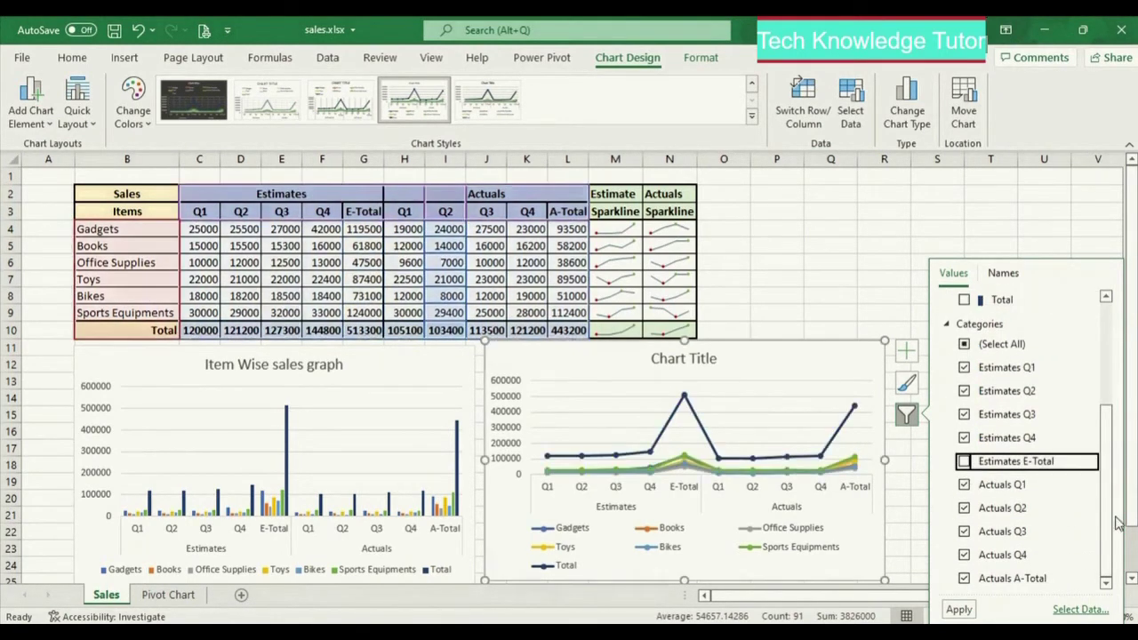
{"action": "left_click", "coordinate": [964, 580]}
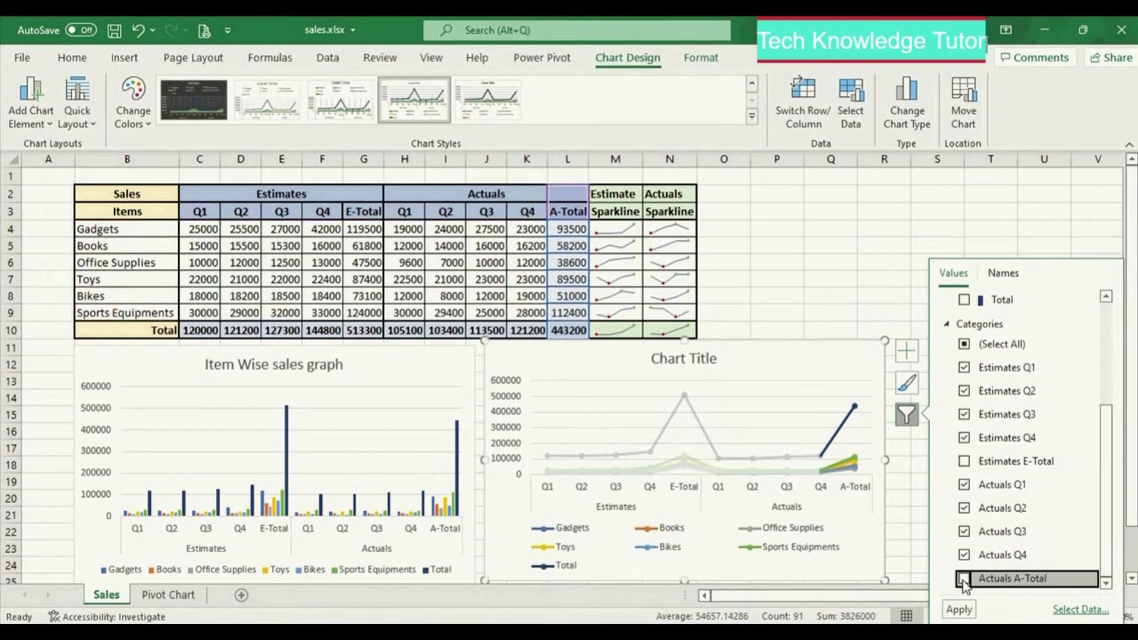
{"action": "left_click", "coordinate": [959, 610]}
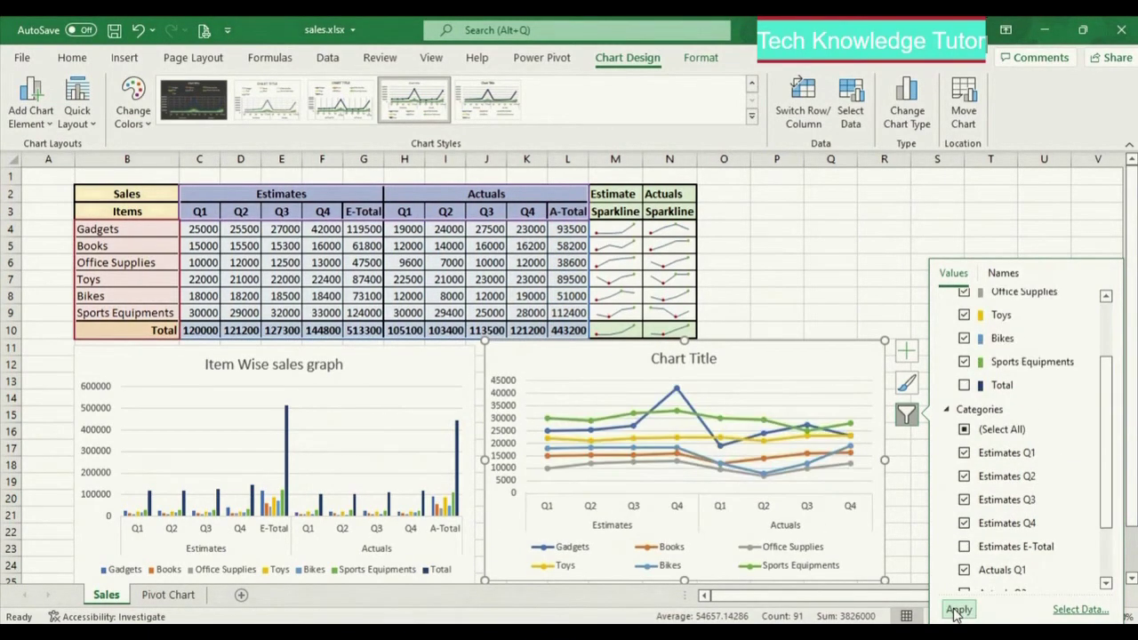
{"action": "left_click", "coordinate": [857, 258]}
{"action": "left_click", "coordinate": [683, 358]}
{"action": "key", "text": "Delete"}
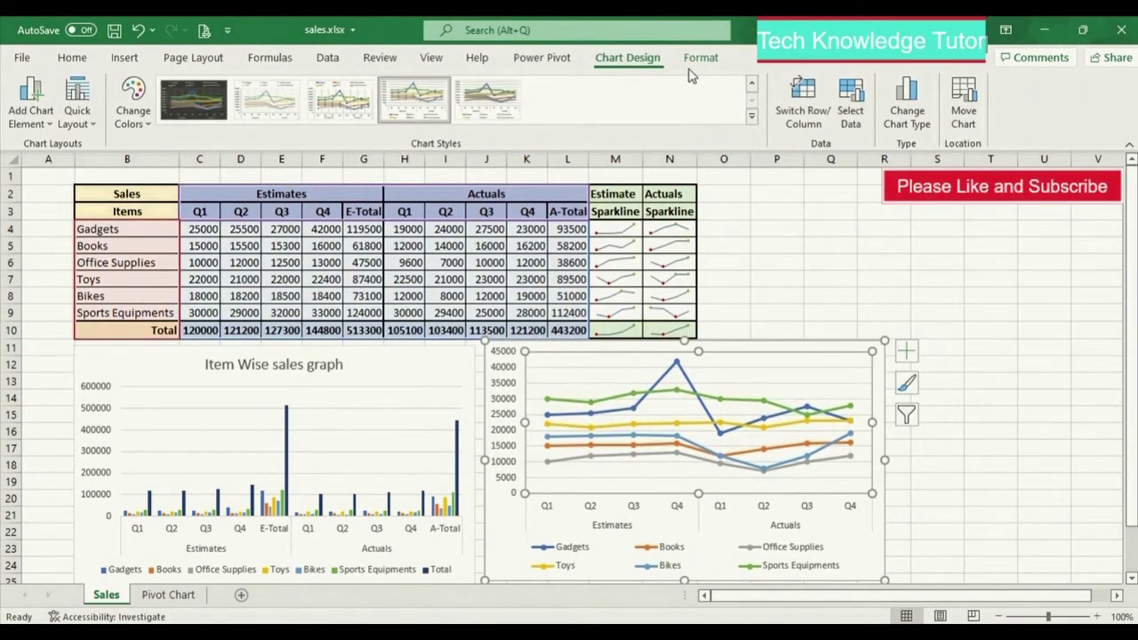
Switch the quarterly chart to a 3-D Column chart as a trial
{"action": "left_click", "coordinate": [906, 105]}
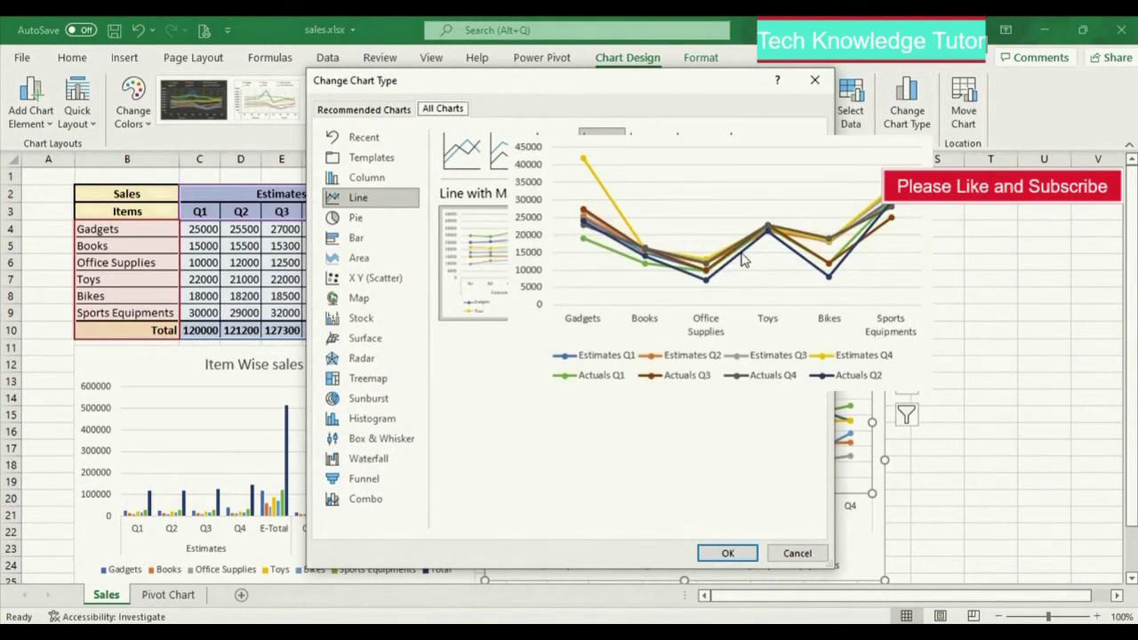
{"action": "left_click", "coordinate": [351, 178]}
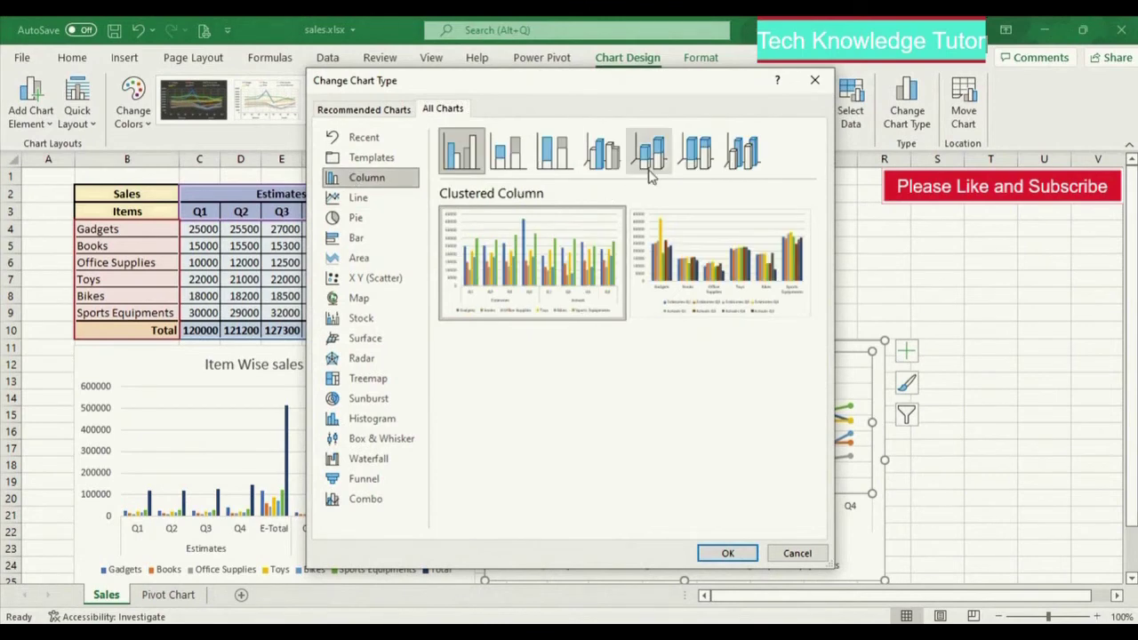
{"action": "left_click", "coordinate": [678, 165]}
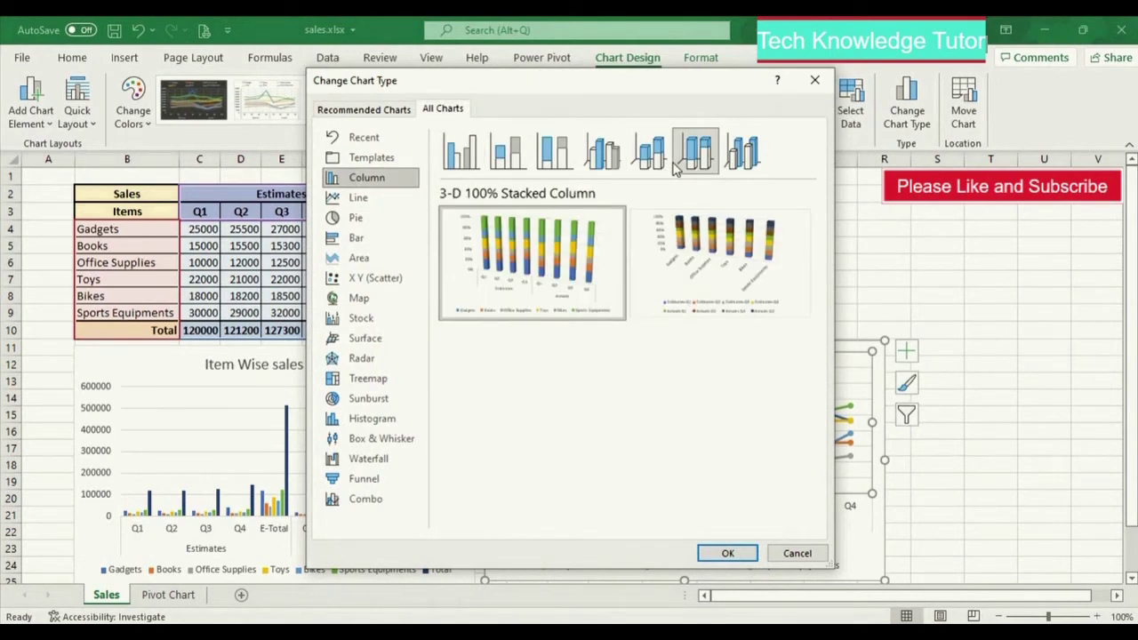
{"action": "left_click", "coordinate": [742, 152]}
{"action": "mouse_move", "coordinate": [731, 236]}
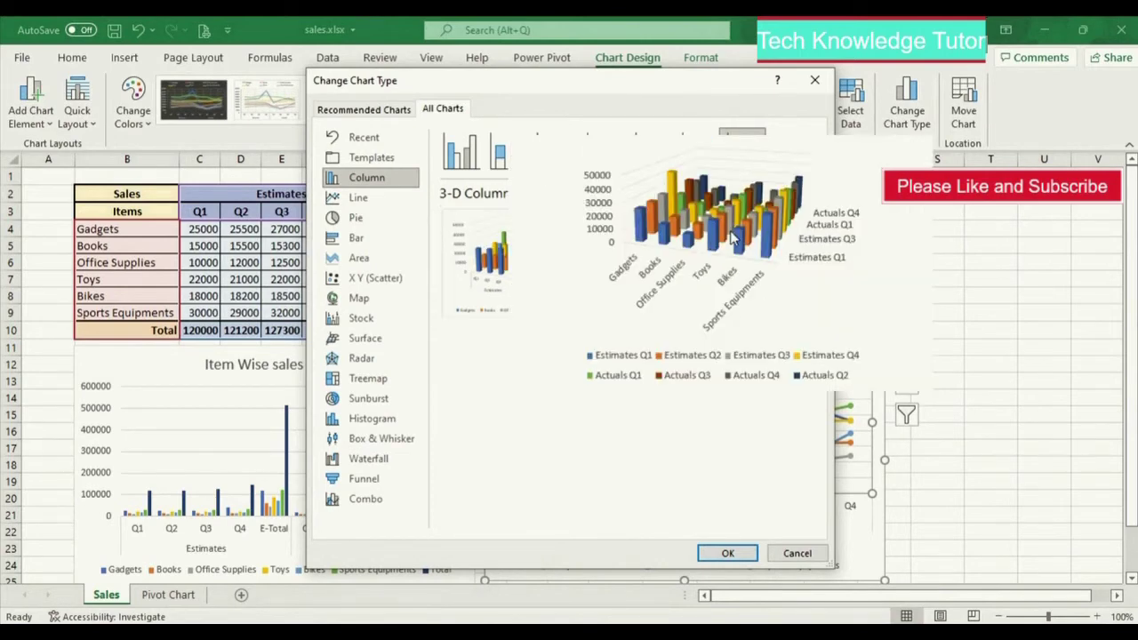
{"action": "left_click", "coordinate": [726, 554]}
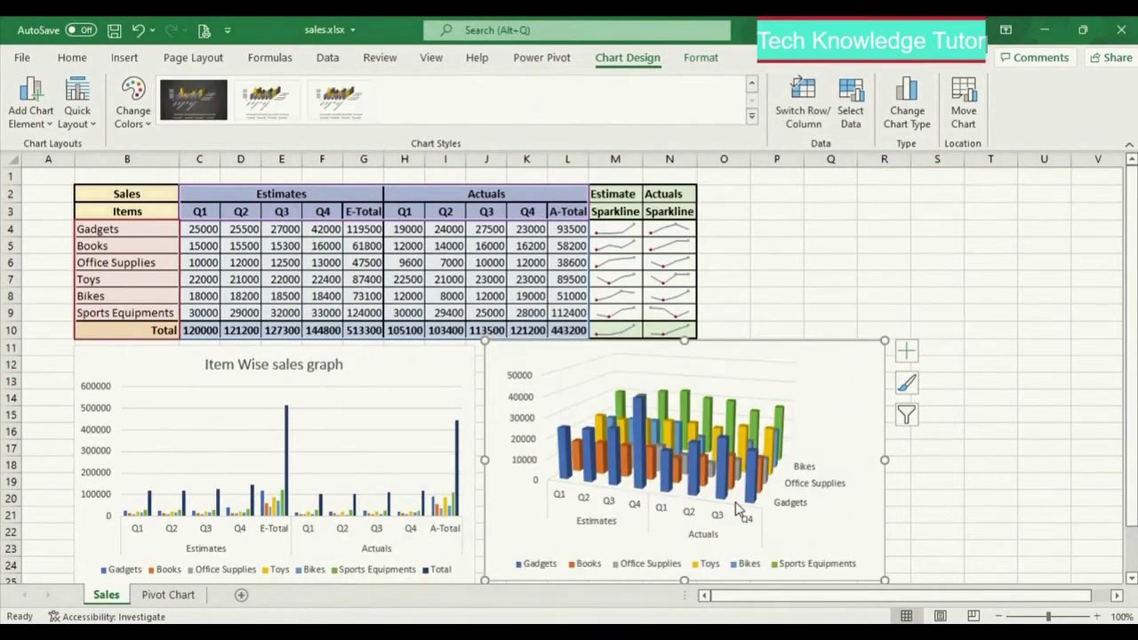
Change the chart back to Line with Markers and save sales.xlsx
{"action": "left_click", "coordinate": [922, 113]}
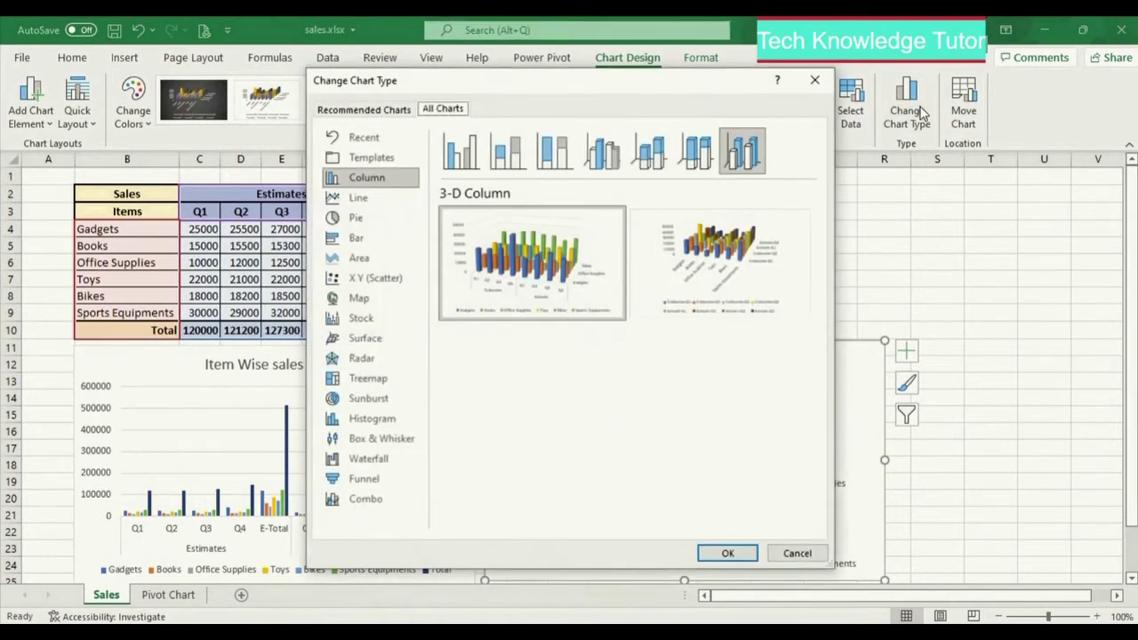
{"action": "left_click", "coordinate": [358, 198]}
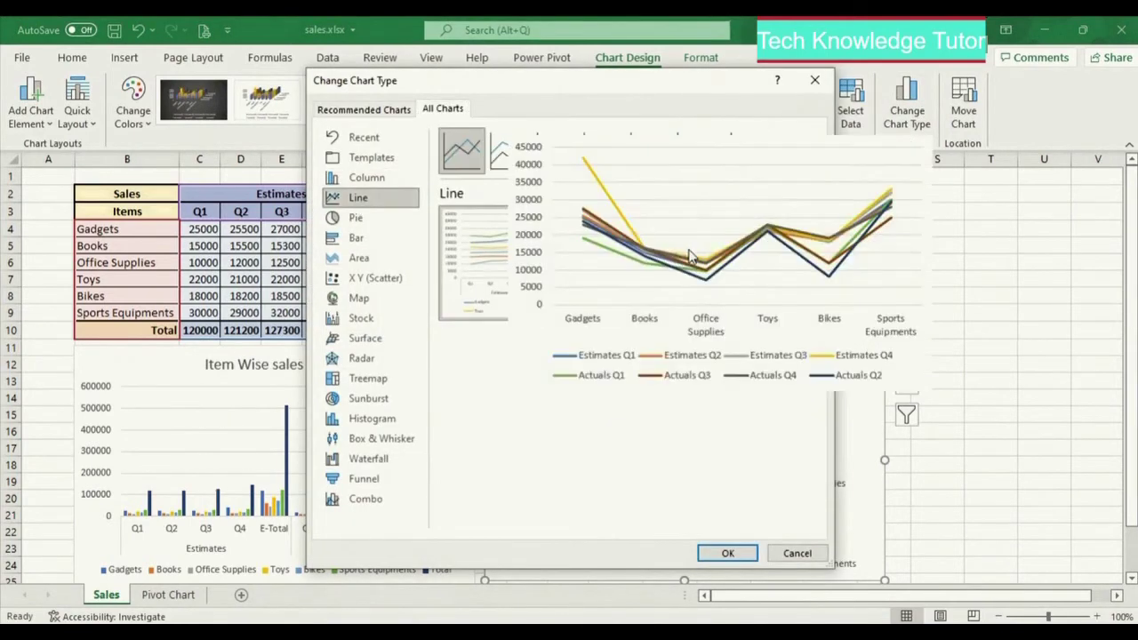
{"action": "left_click", "coordinate": [603, 149]}
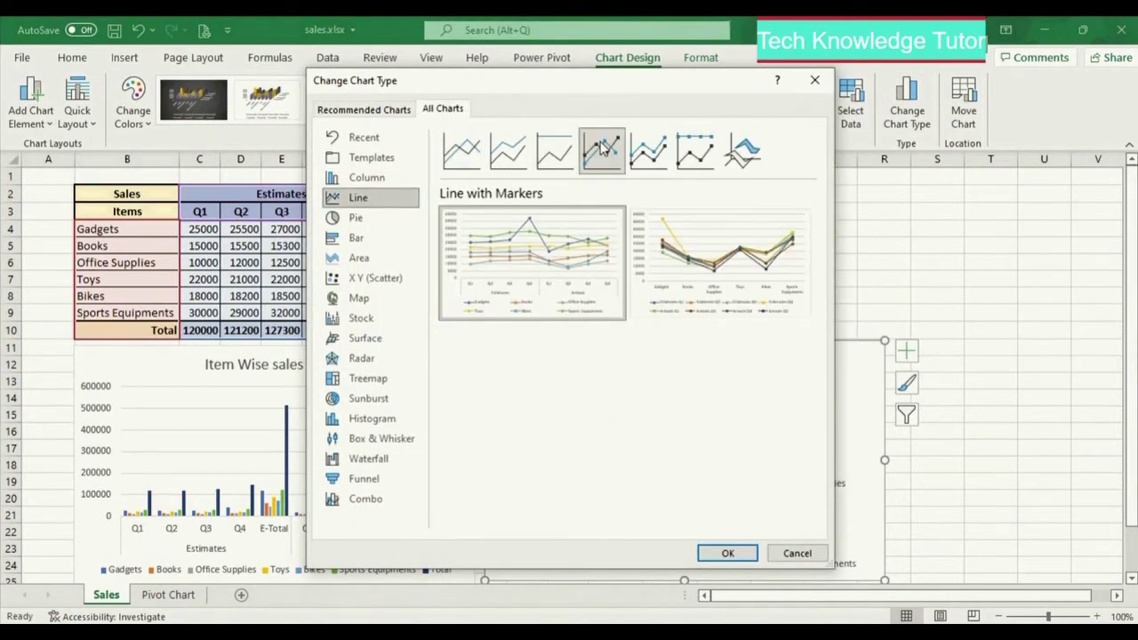
{"action": "left_click", "coordinate": [723, 552]}
{"action": "left_click", "coordinate": [943, 500]}
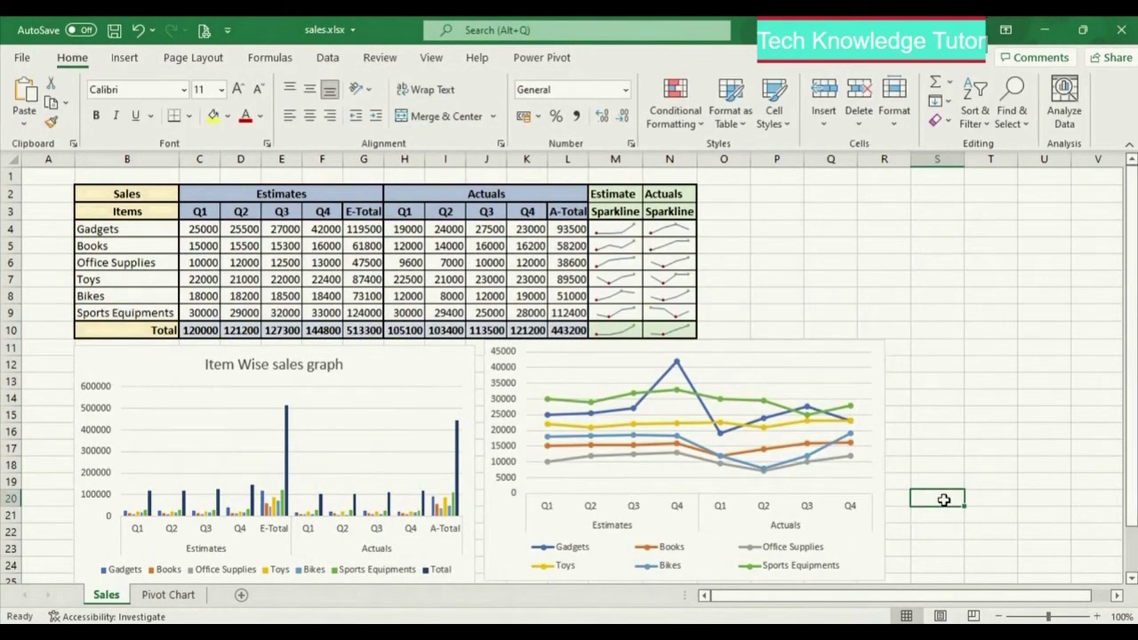
{"action": "key", "text": "ctrl+s"}
Insert a blank 2-D Clustered Column chart from an empty cell
{"action": "left_click", "coordinate": [916, 396]}
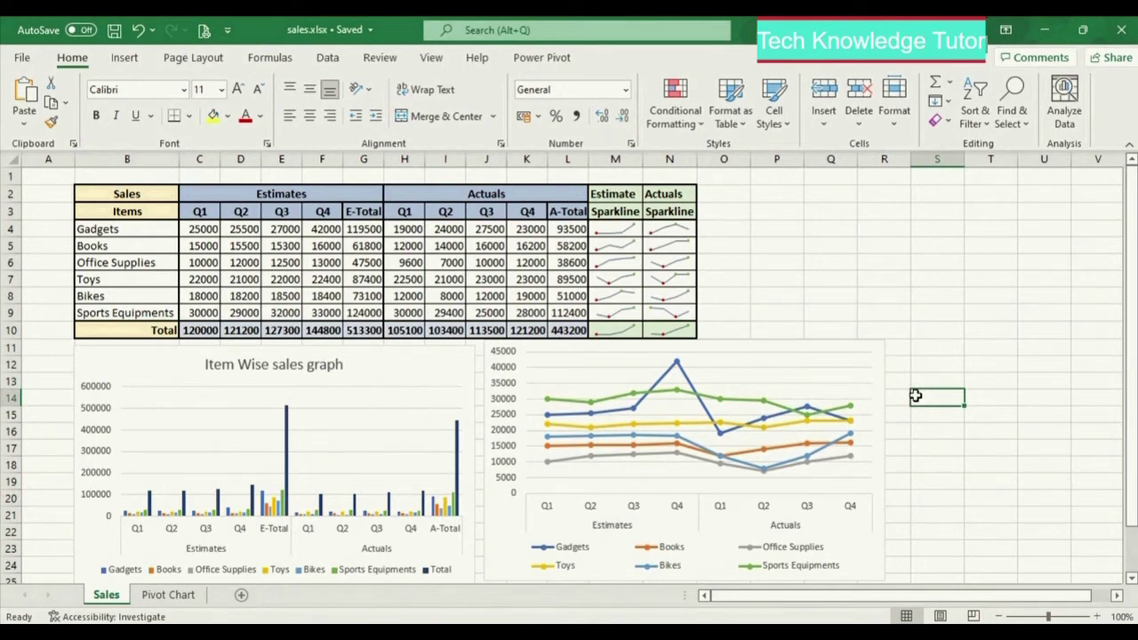
{"action": "left_click", "coordinate": [133, 64]}
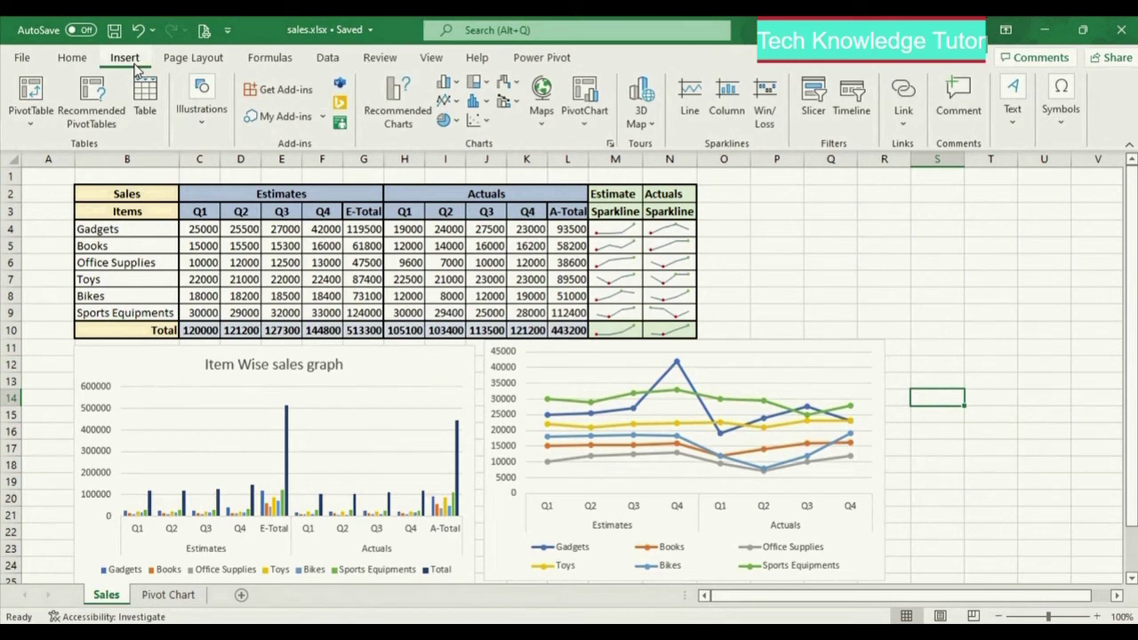
{"action": "left_click", "coordinate": [456, 83]}
{"action": "left_click", "coordinate": [455, 213]}
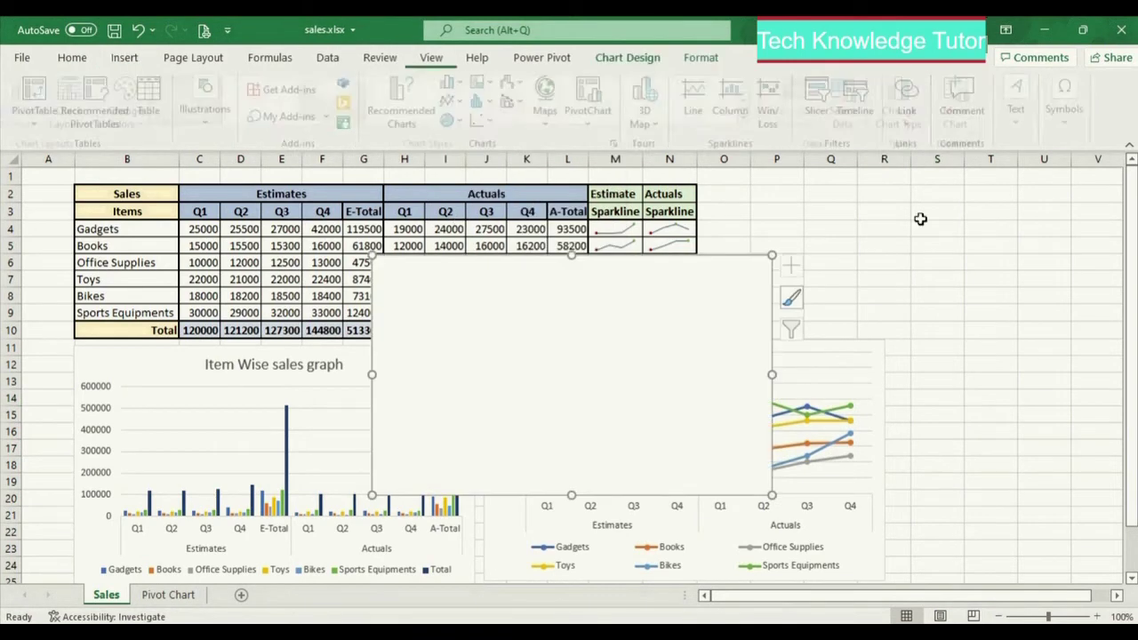
Move the blank chart to the upper right beside the table and open Select Data
{"action": "left_click_drag", "start_coordinate": [747, 305], "coordinate": [1008, 234]}
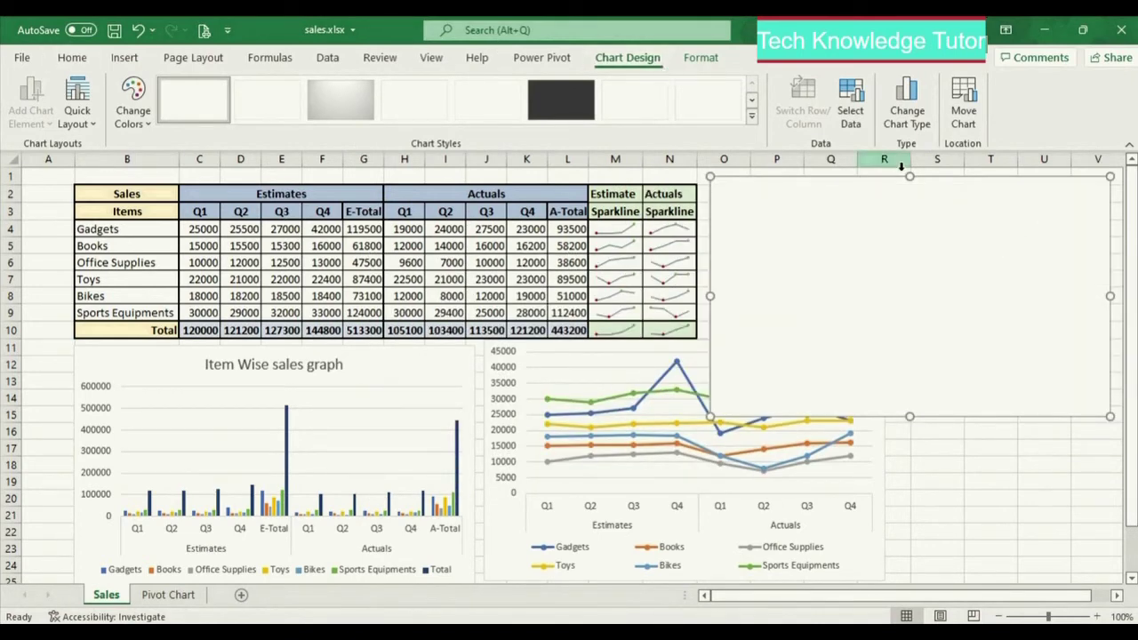
{"action": "left_click", "coordinate": [945, 577]}
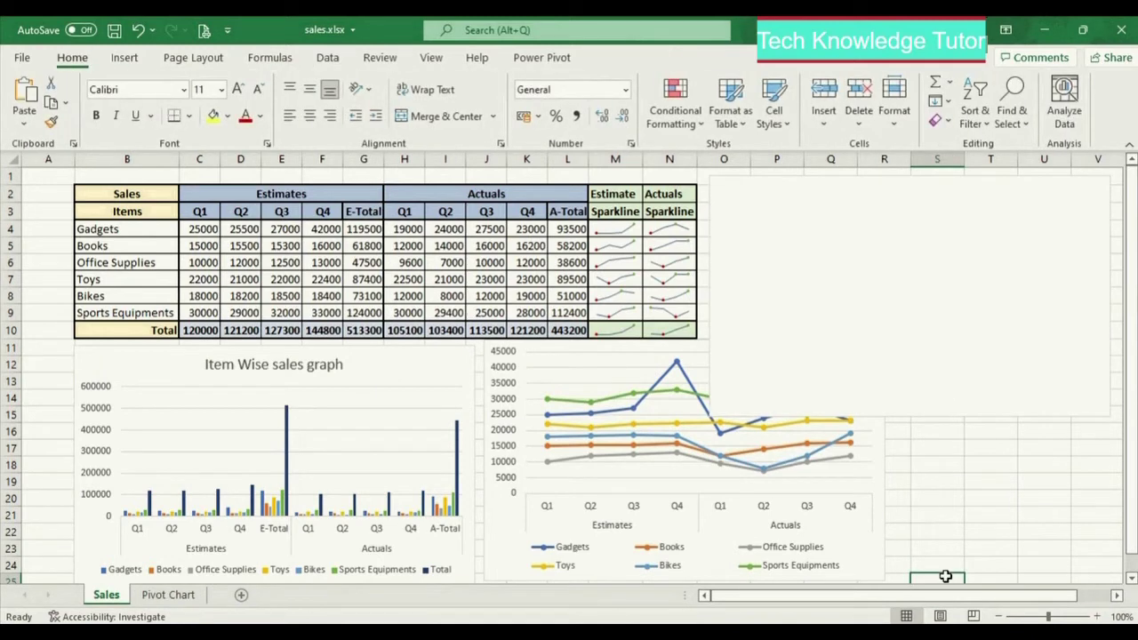
{"action": "left_click", "coordinate": [956, 334]}
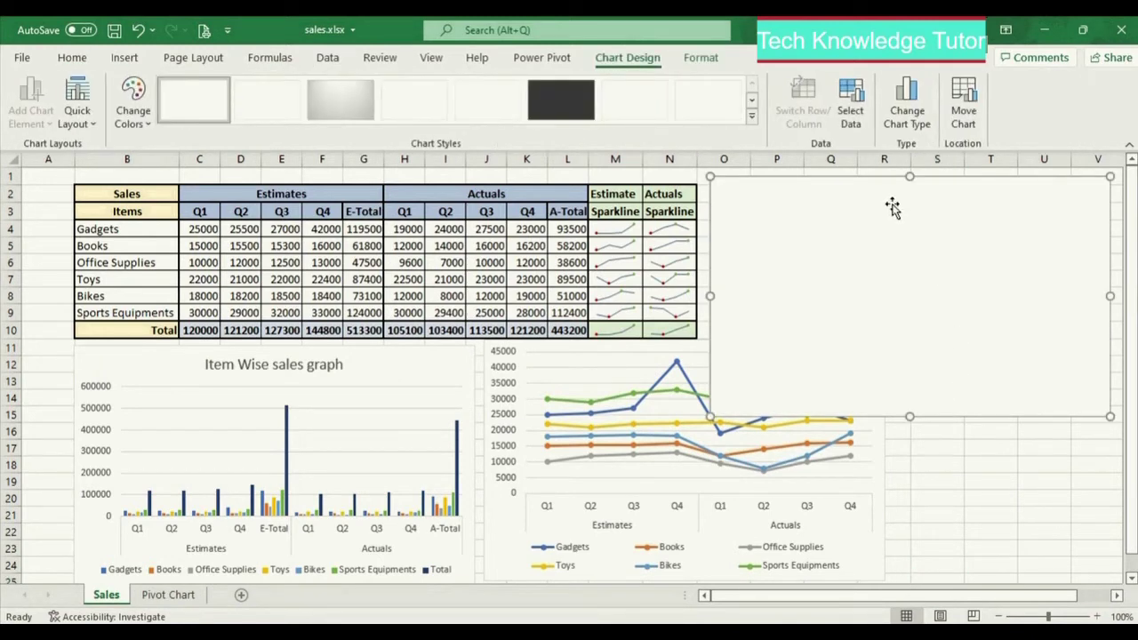
{"action": "left_click", "coordinate": [852, 104]}
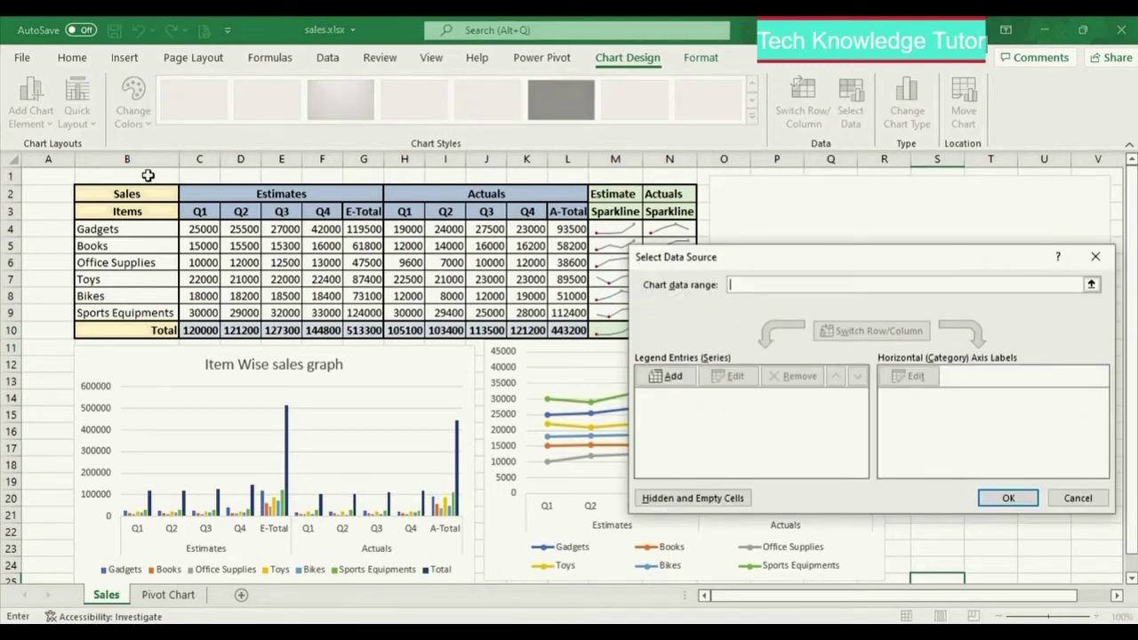
Use B2:L10 as data, hiding Gadgets, Books, Office Supplies, Toys, Bikes and Sports Equipments
{"action": "left_click_drag", "start_coordinate": [120, 195], "coordinate": [551, 329]}
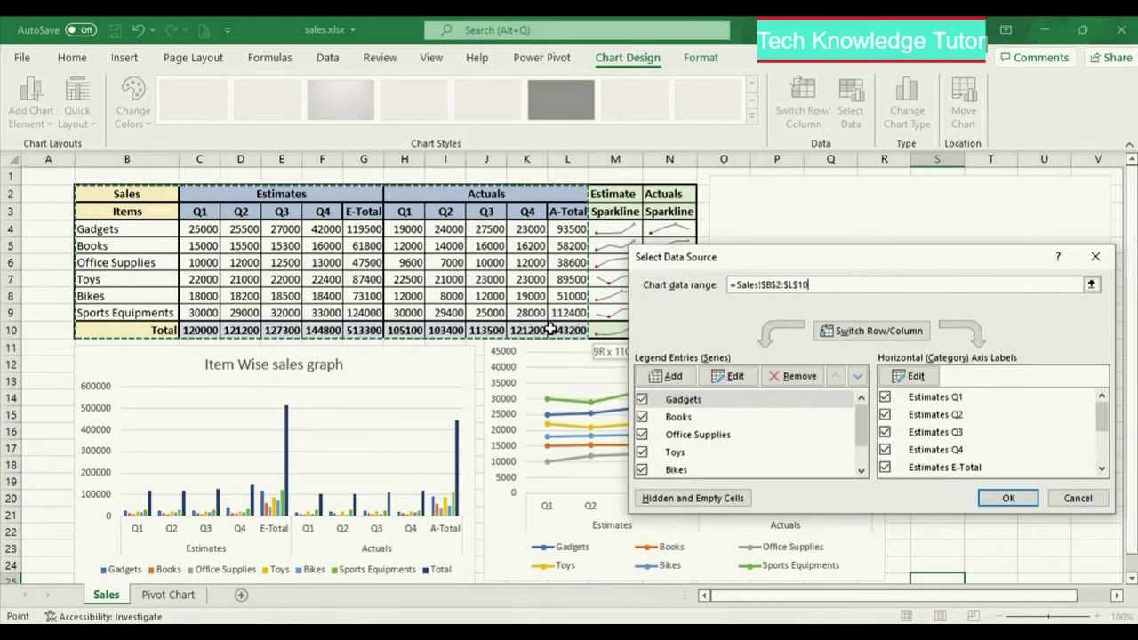
{"action": "left_click", "coordinate": [641, 399]}
{"action": "left_click", "coordinate": [641, 417]}
{"action": "left_click", "coordinate": [641, 434]}
{"action": "left_click", "coordinate": [641, 452]}
{"action": "left_click", "coordinate": [641, 470]}
{"action": "left_click", "coordinate": [867, 455]}
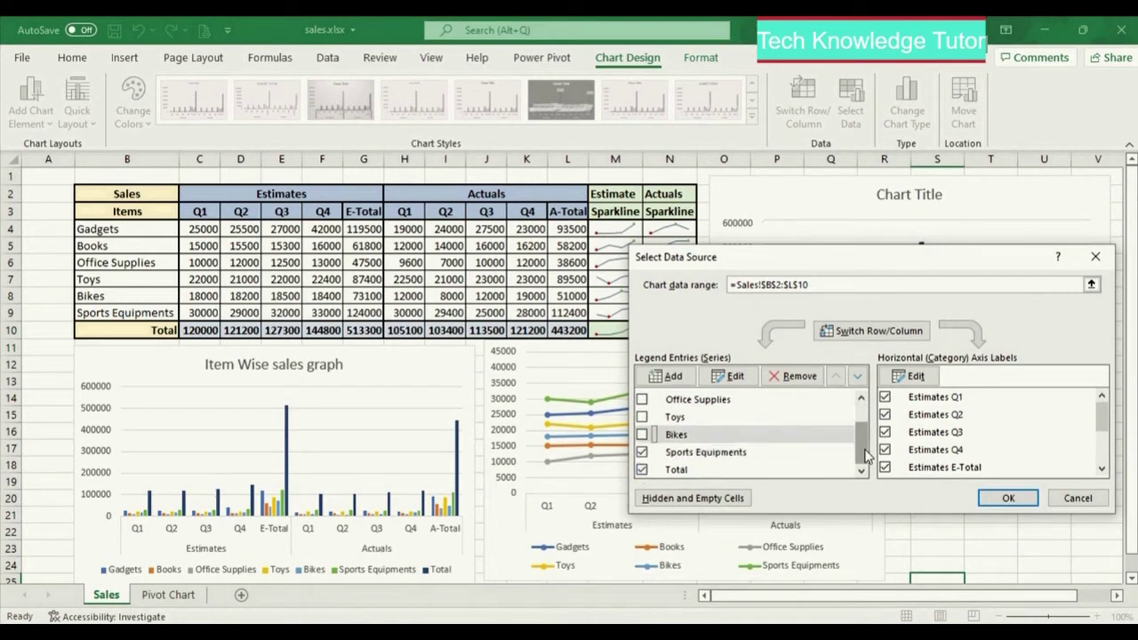
{"action": "left_click", "coordinate": [642, 452]}
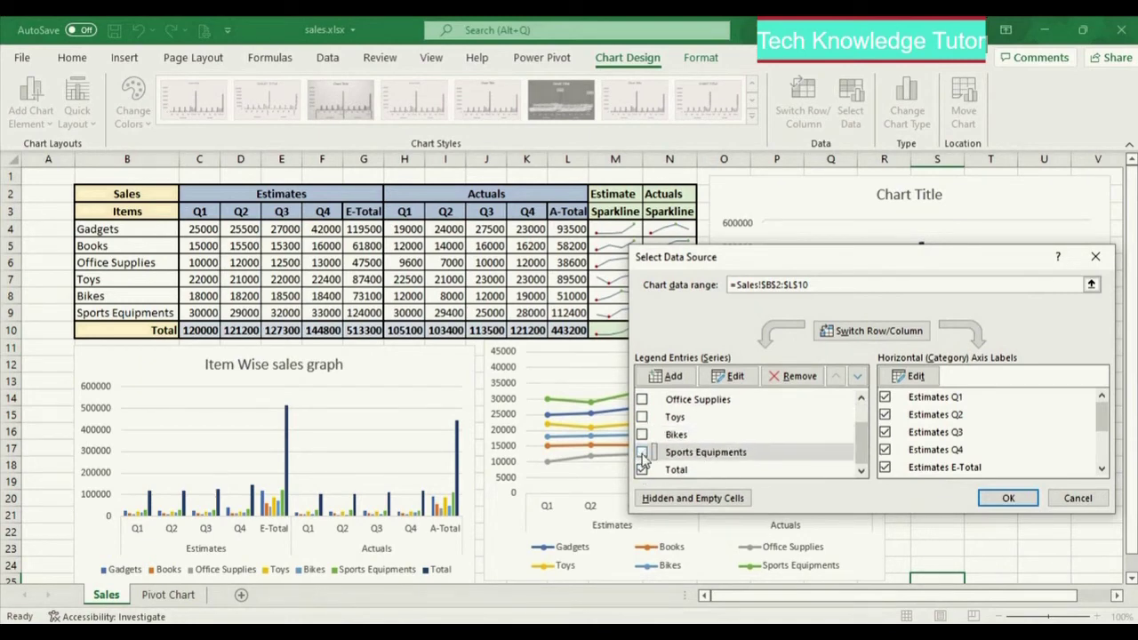
{"action": "left_click", "coordinate": [1010, 499]}
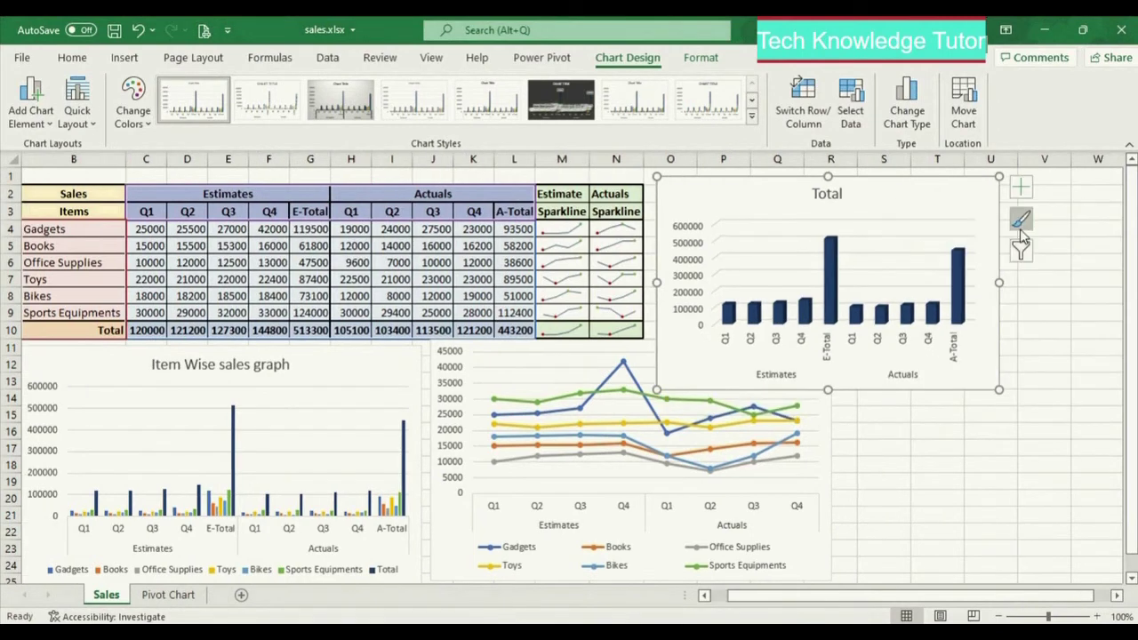
Apply the dark style from the Chart Styles gallery to the Total column chart
{"action": "left_click", "coordinate": [1021, 229]}
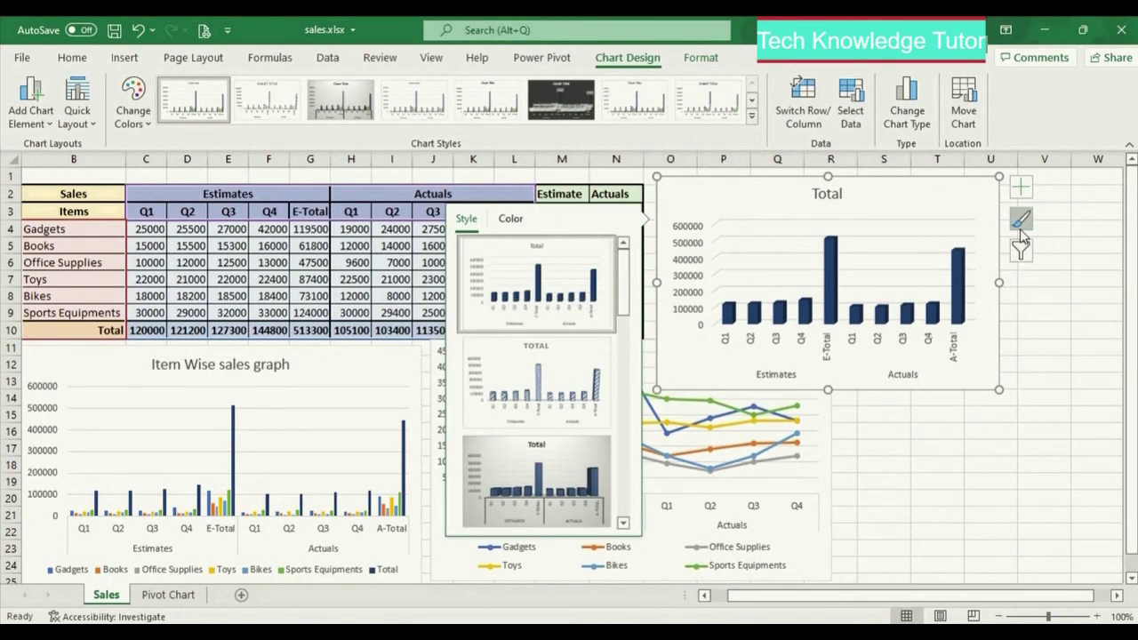
{"action": "left_click", "coordinate": [622, 411]}
{"action": "left_click_drag", "start_coordinate": [622, 411], "coordinate": [630, 523]}
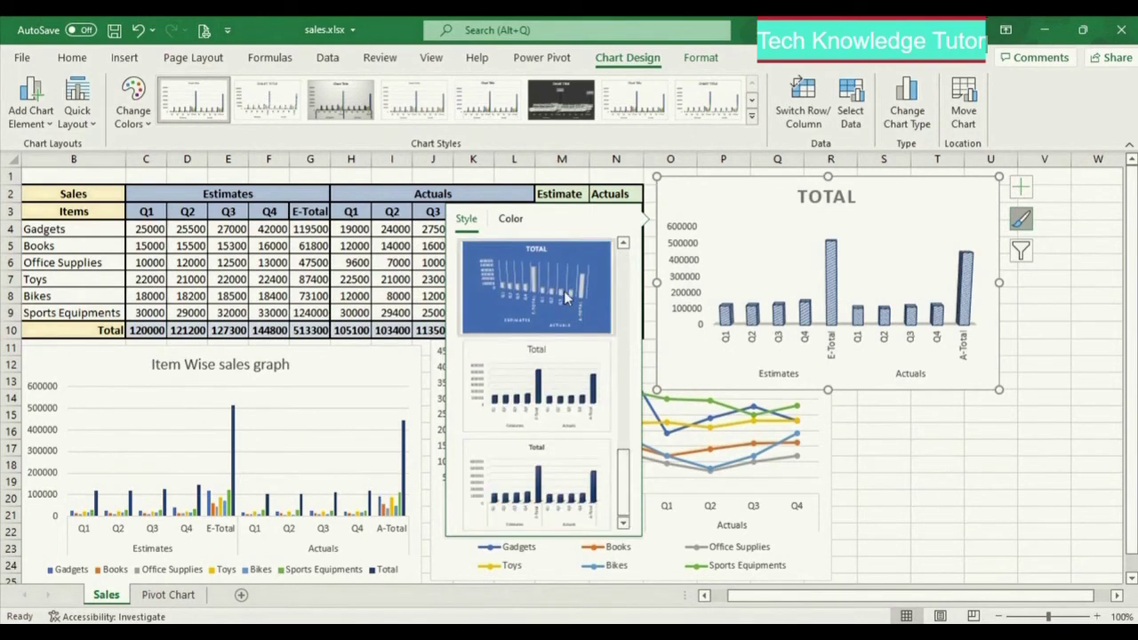
{"action": "left_click", "coordinate": [626, 410]}
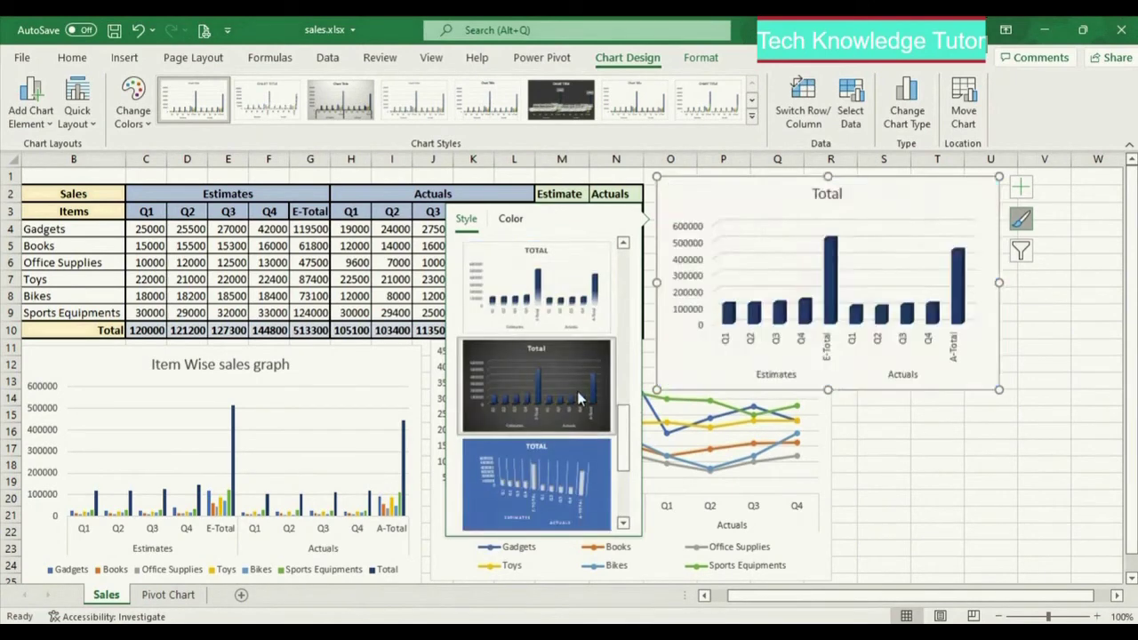
{"action": "left_click", "coordinate": [579, 400]}
{"action": "left_click", "coordinate": [978, 465]}
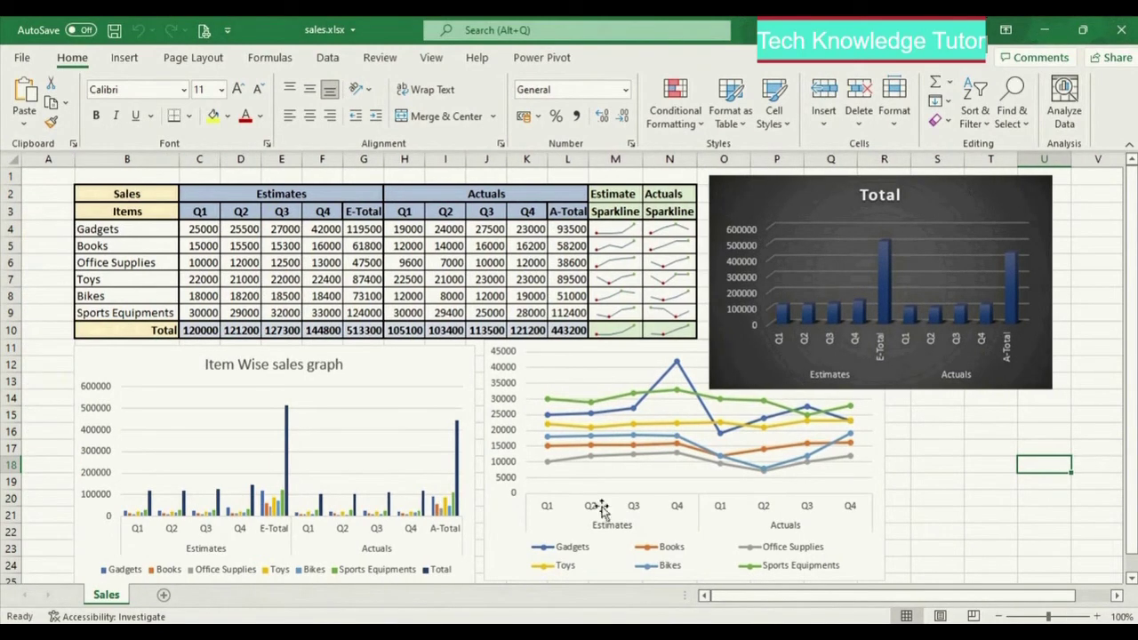
Select the Sales table range B3:L9 and start a PivotChart & PivotTable
{"action": "left_click_drag", "start_coordinate": [121, 197], "coordinate": [536, 309]}
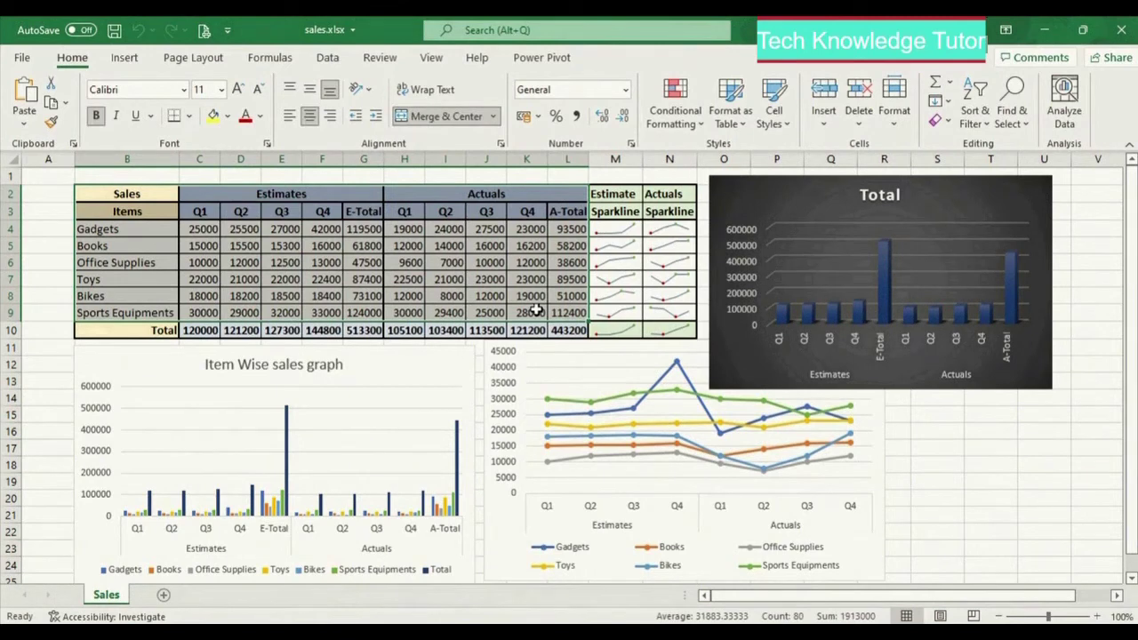
{"action": "left_click", "coordinate": [118, 58]}
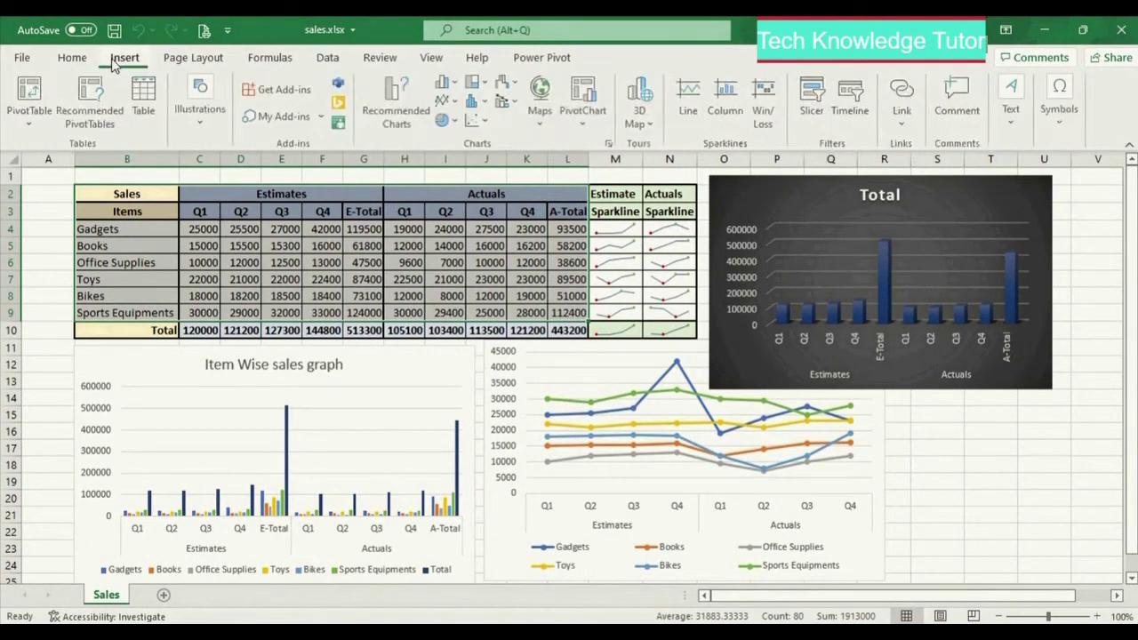
{"action": "left_click", "coordinate": [584, 105]}
{"action": "key", "text": "alt+n"}
{"action": "key", "text": "v"}
{"action": "key", "text": "t"}
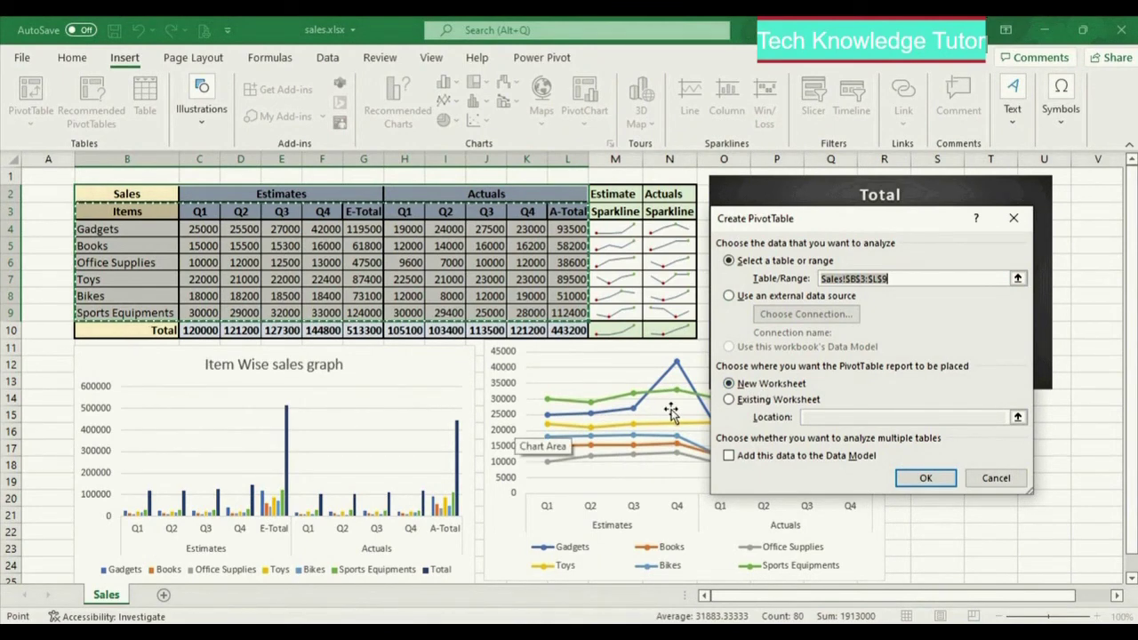
Create the PivotChart on a new sheet with Items, E-Total and A-Total fields
{"action": "left_click", "coordinate": [926, 478]}
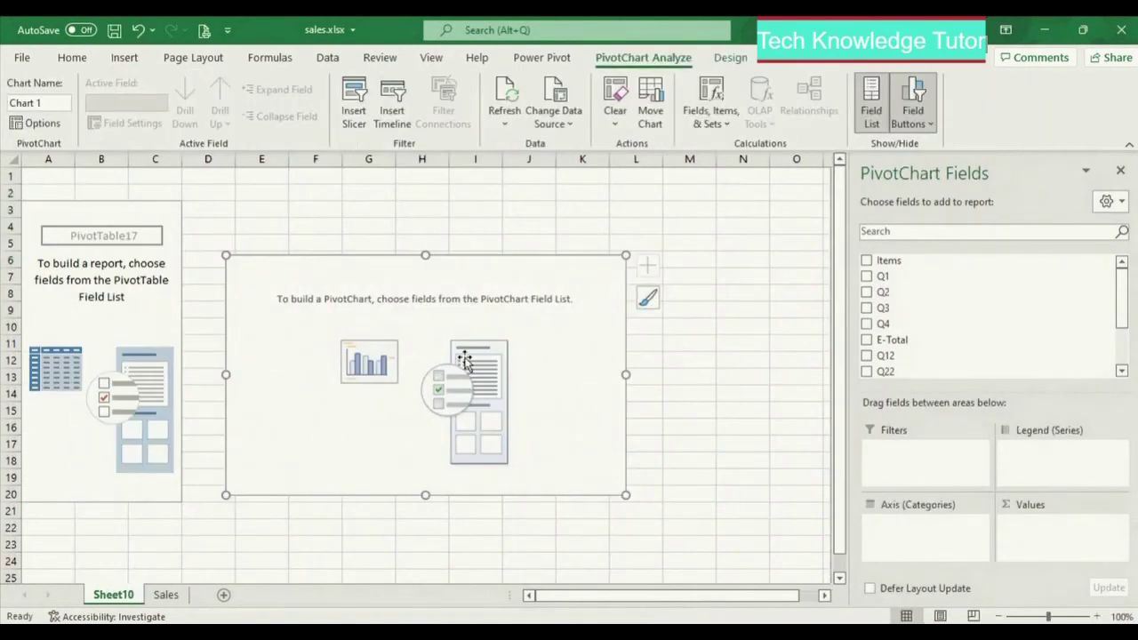
{"action": "left_click", "coordinate": [875, 263]}
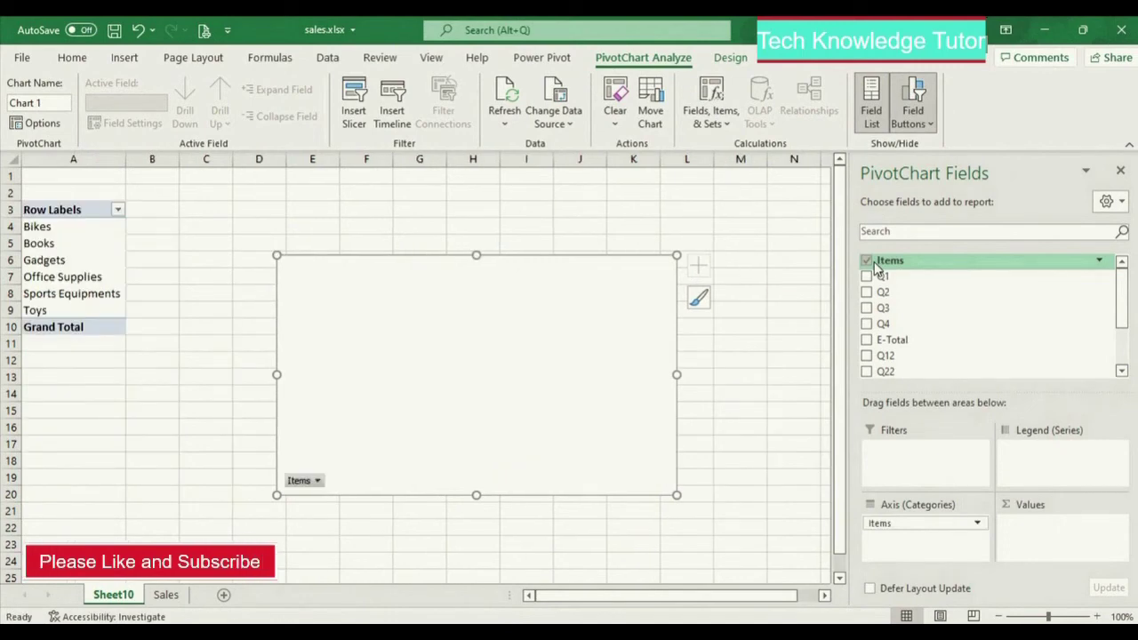
{"action": "left_click", "coordinate": [866, 339]}
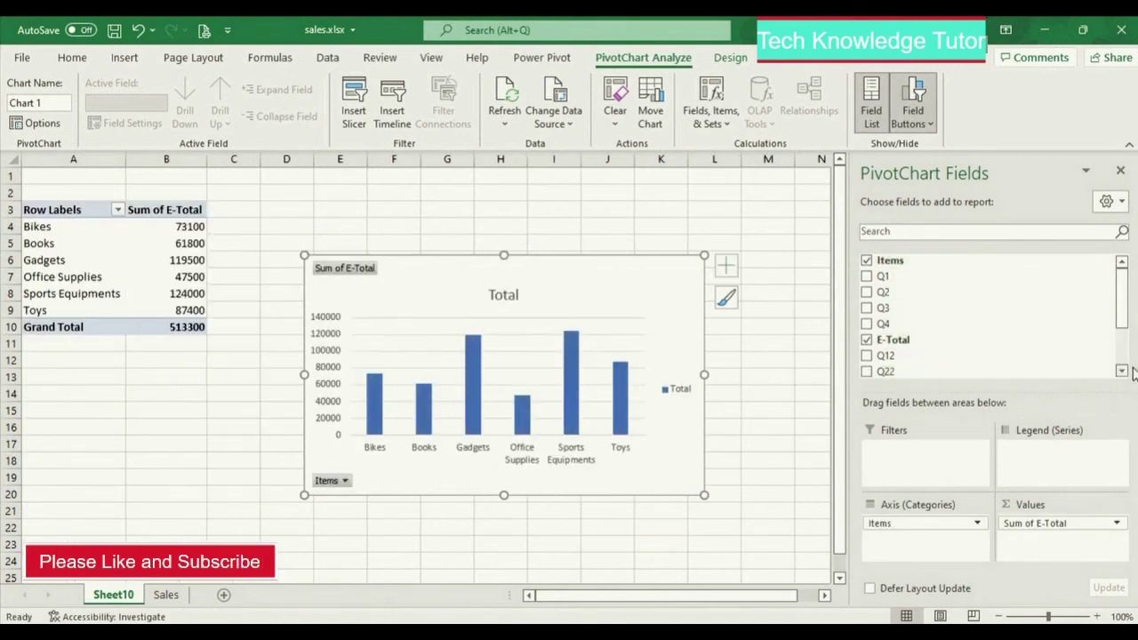
{"action": "scroll", "coordinate": [1126, 356], "scroll_direction": "down", "scroll_amount": 2}
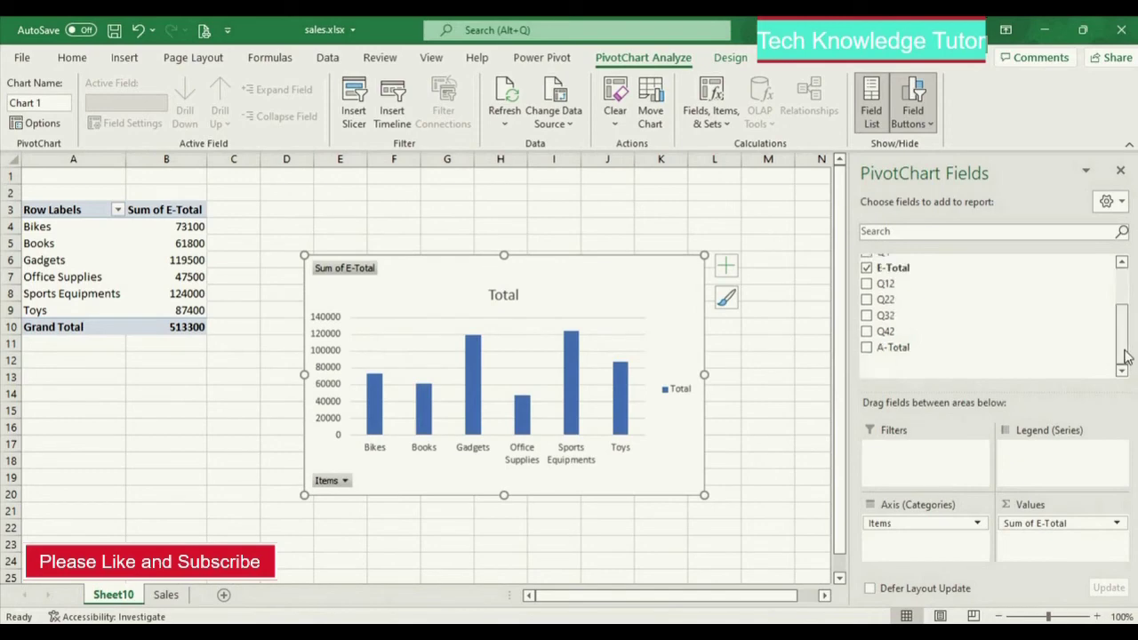
{"action": "left_click", "coordinate": [867, 349]}
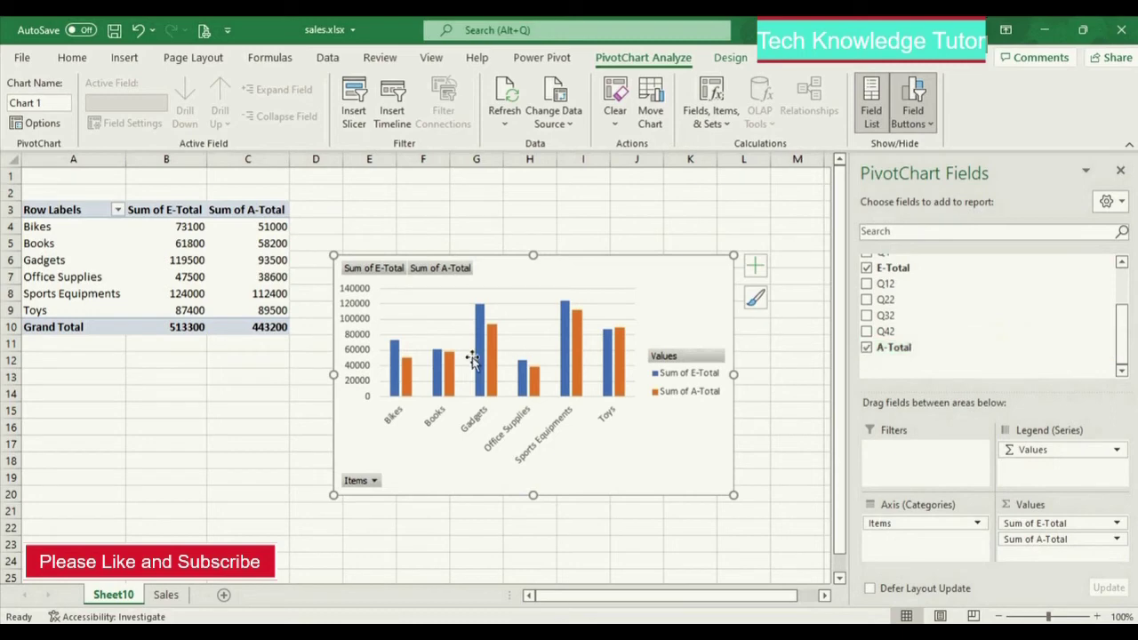
Try adding the Q12–Q42 actuals and Q1–Q4 estimates to the PivotChart
{"action": "left_click", "coordinate": [867, 285]}
{"action": "left_click", "coordinate": [867, 300]}
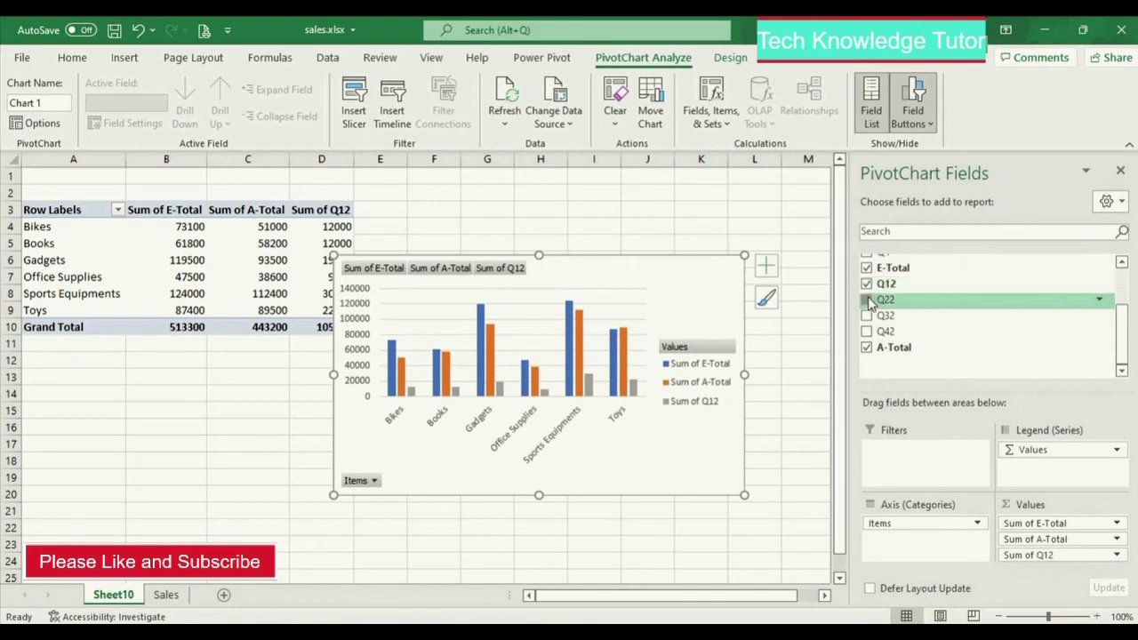
{"action": "left_click", "coordinate": [867, 316]}
{"action": "left_click", "coordinate": [867, 332]}
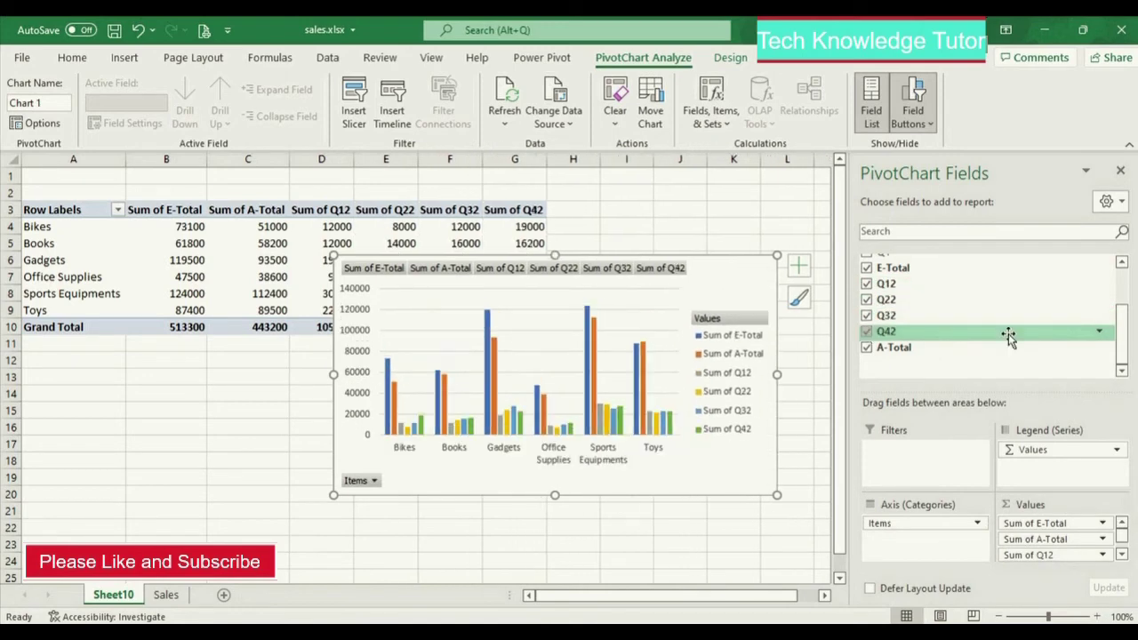
{"action": "left_click_drag", "start_coordinate": [1119, 349], "coordinate": [1121, 294]}
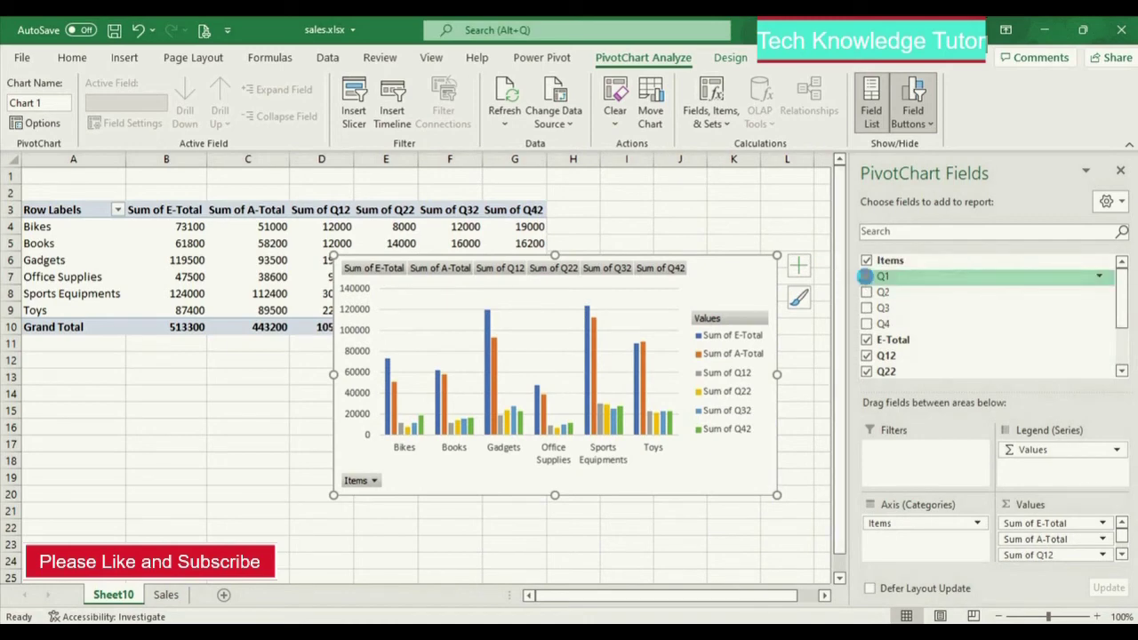
{"action": "left_click", "coordinate": [867, 277]}
{"action": "left_click", "coordinate": [867, 292]}
{"action": "left_click", "coordinate": [867, 308]}
{"action": "left_click", "coordinate": [867, 324]}
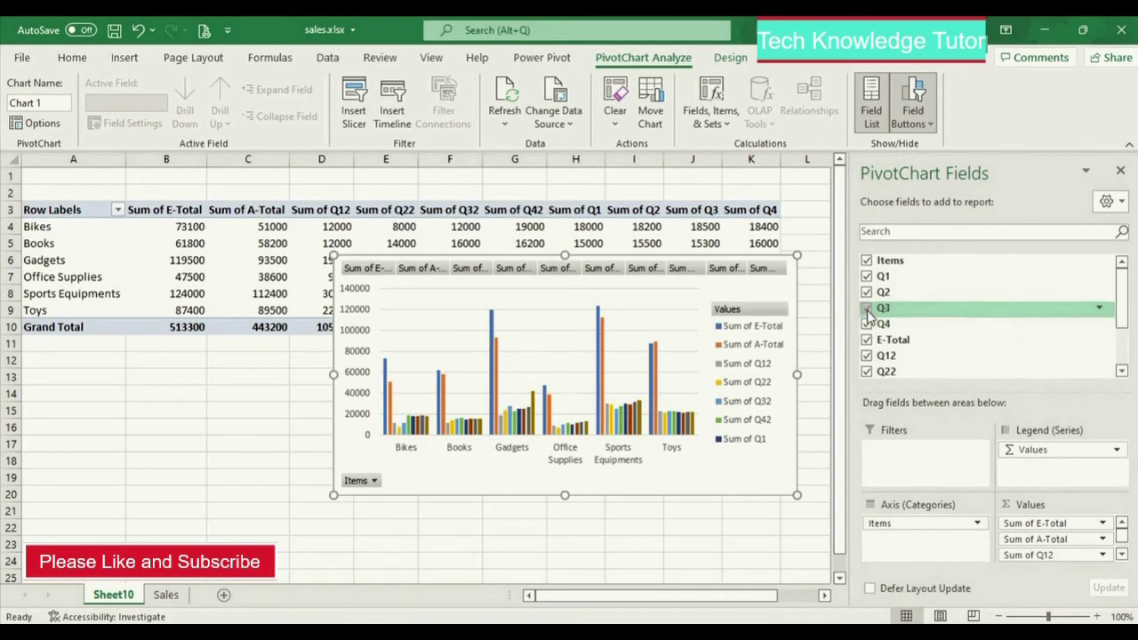
Remove all quarter fields, leaving only E-Total and A-Total, and close the field list
{"action": "left_click", "coordinate": [867, 277]}
{"action": "left_click", "coordinate": [867, 291]}
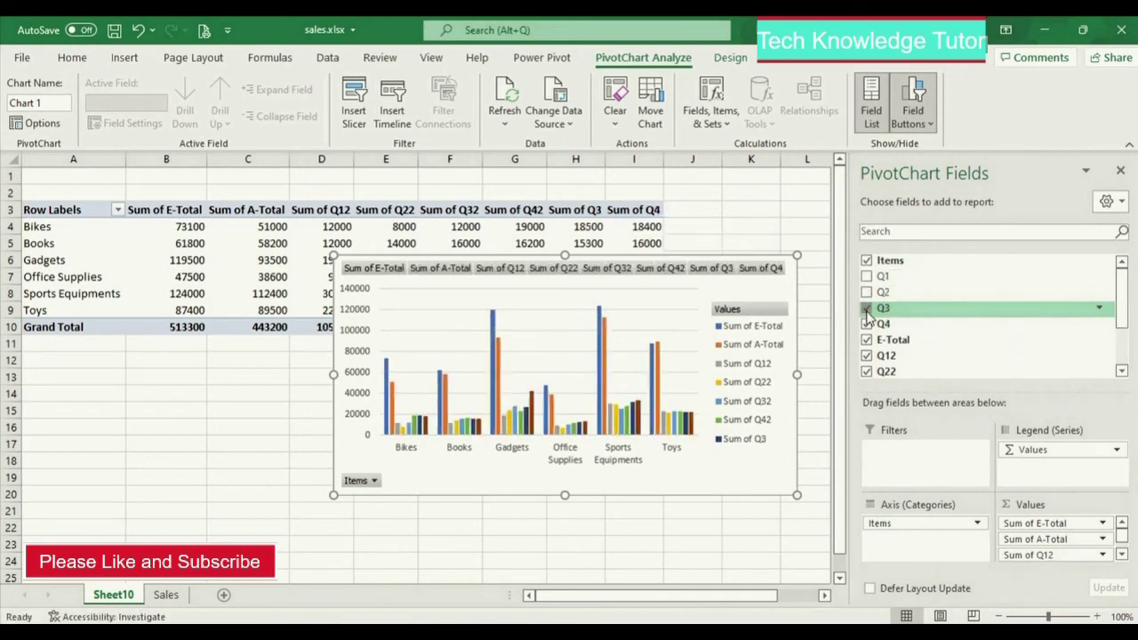
{"action": "left_click", "coordinate": [867, 308]}
{"action": "left_click", "coordinate": [868, 324]}
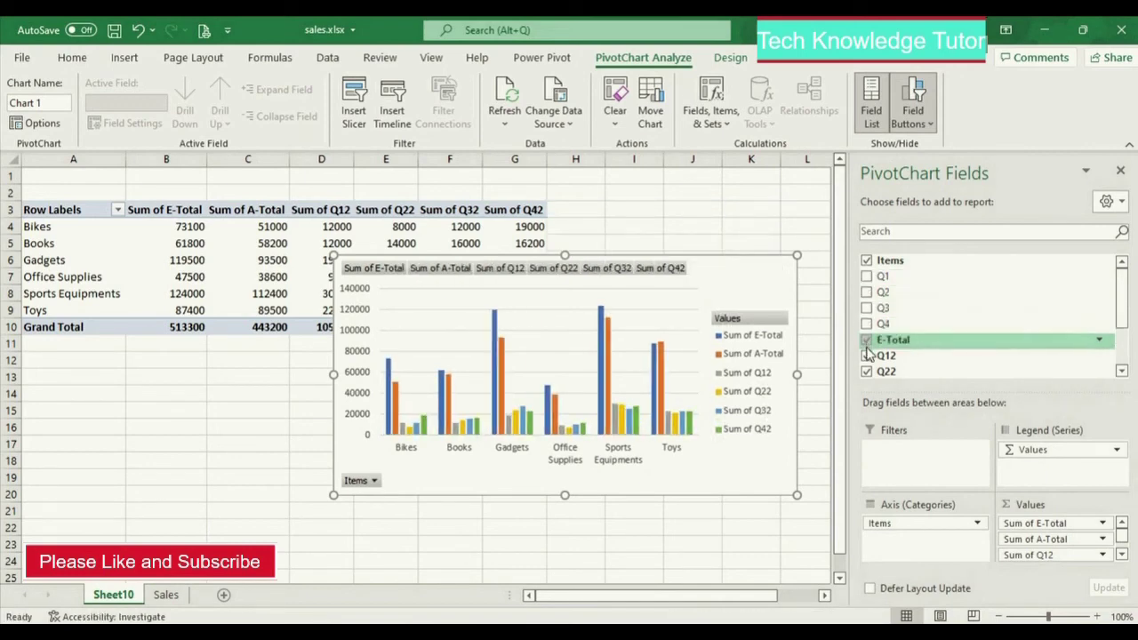
{"action": "left_click", "coordinate": [867, 356]}
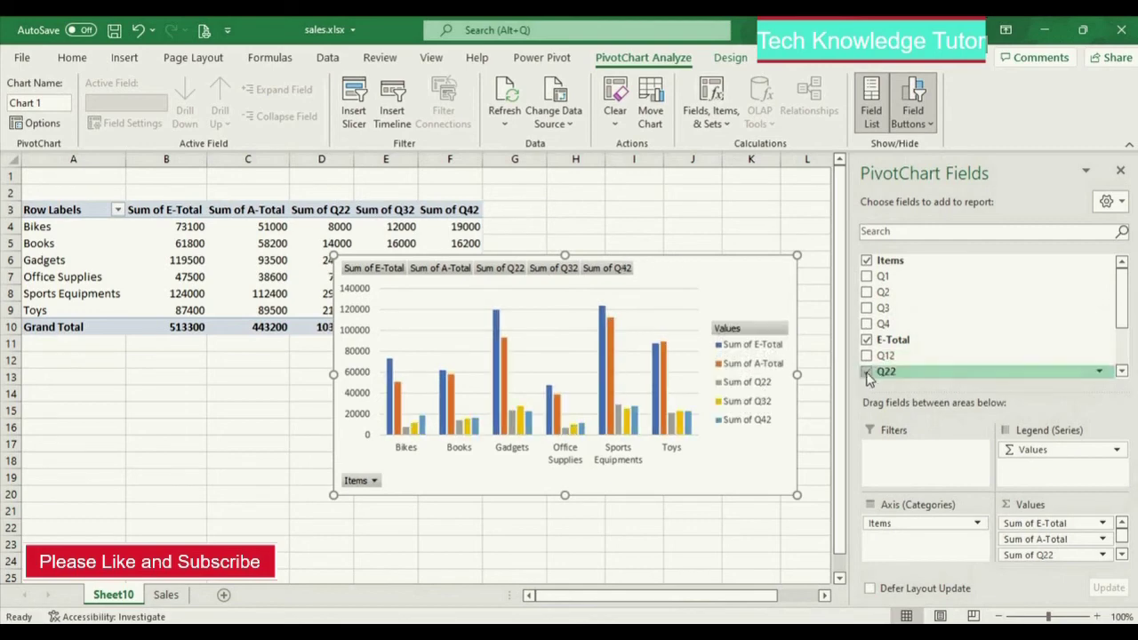
{"action": "left_click", "coordinate": [867, 372]}
{"action": "scroll", "coordinate": [1125, 329], "scroll_direction": "down", "scroll_amount": 2}
{"action": "left_click", "coordinate": [868, 315]}
{"action": "left_click", "coordinate": [867, 331]}
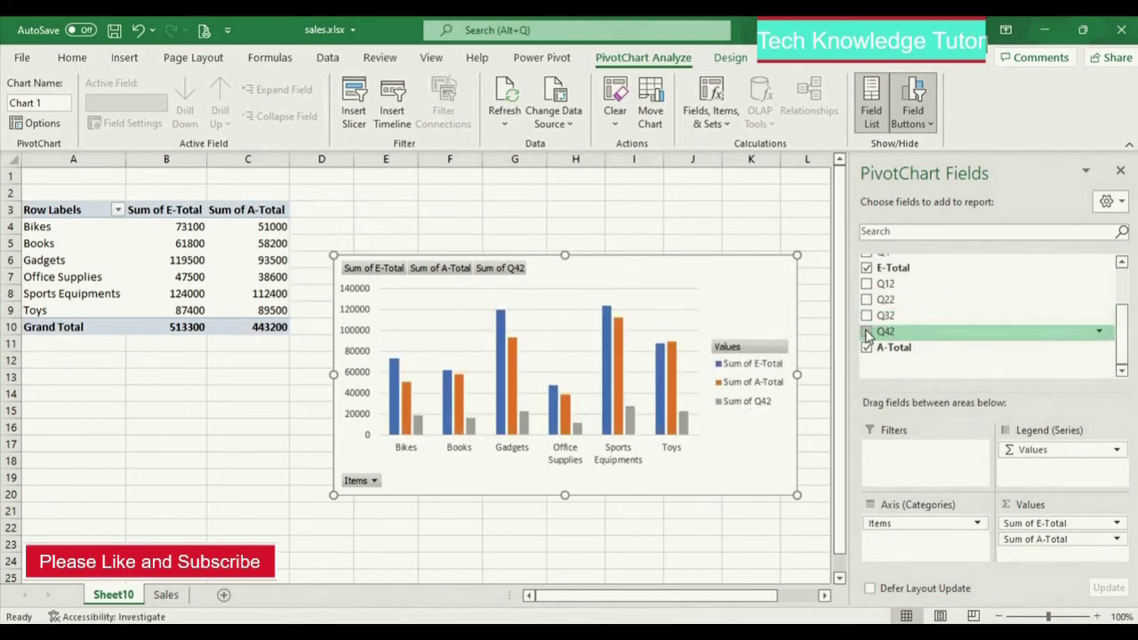
{"action": "left_click", "coordinate": [1121, 172]}
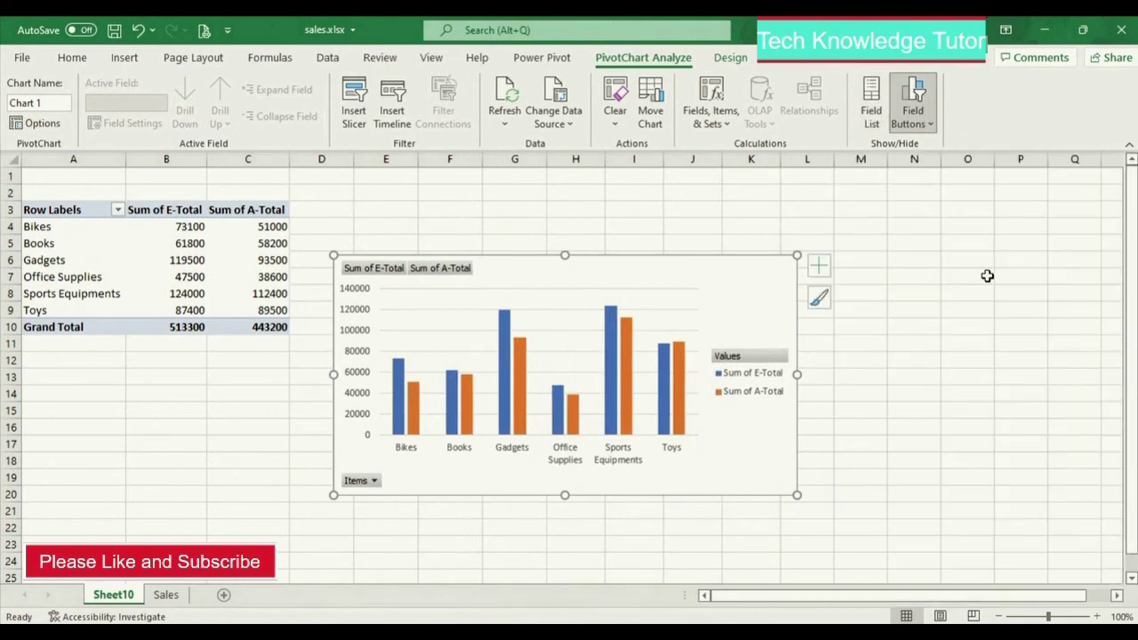
Move the PivotChart up beside the pivot table and filter items to Bikes and Books
{"action": "left_click", "coordinate": [973, 327]}
{"action": "left_click_drag", "start_coordinate": [687, 288], "coordinate": [662, 234]}
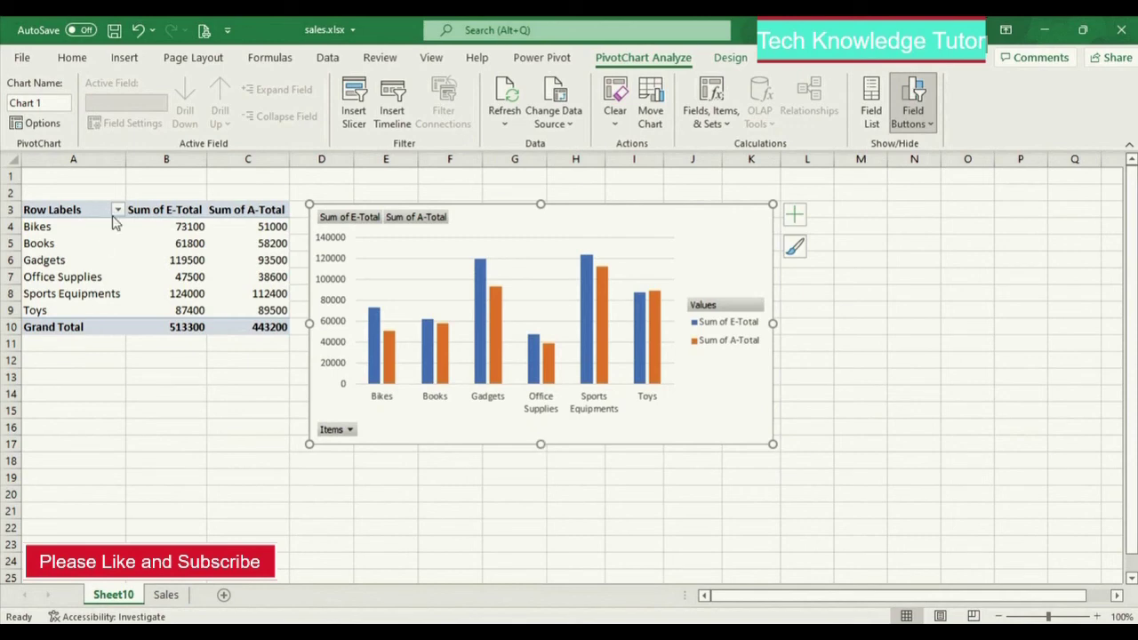
{"action": "left_click", "coordinate": [348, 431]}
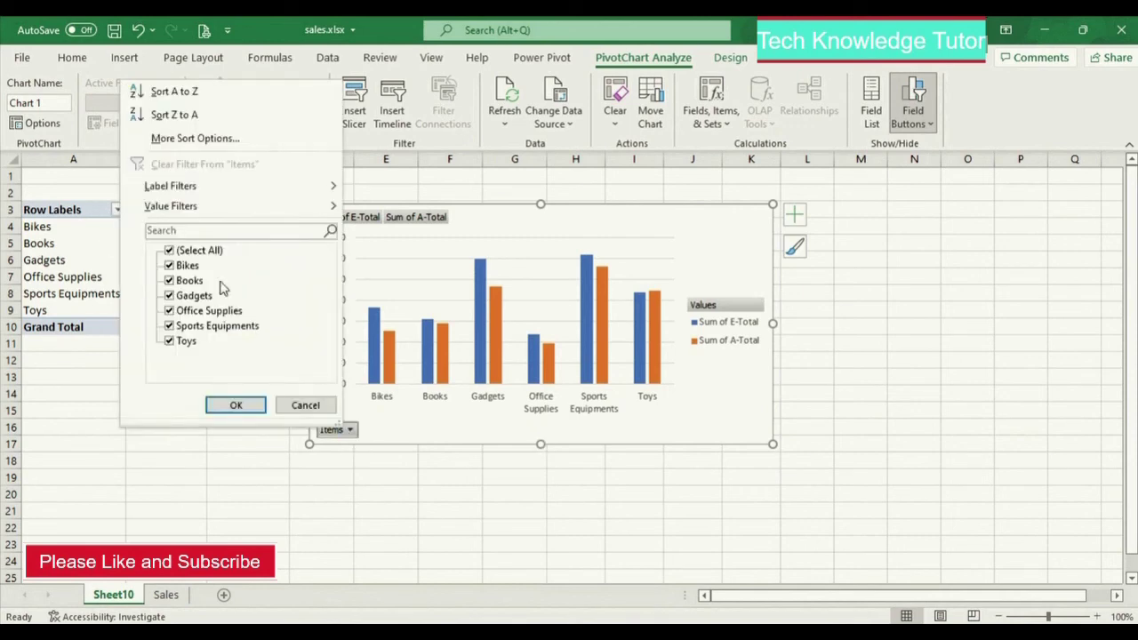
{"action": "left_click", "coordinate": [170, 250]}
{"action": "left_click", "coordinate": [169, 265]}
{"action": "left_click", "coordinate": [169, 280]}
{"action": "left_click", "coordinate": [233, 406]}
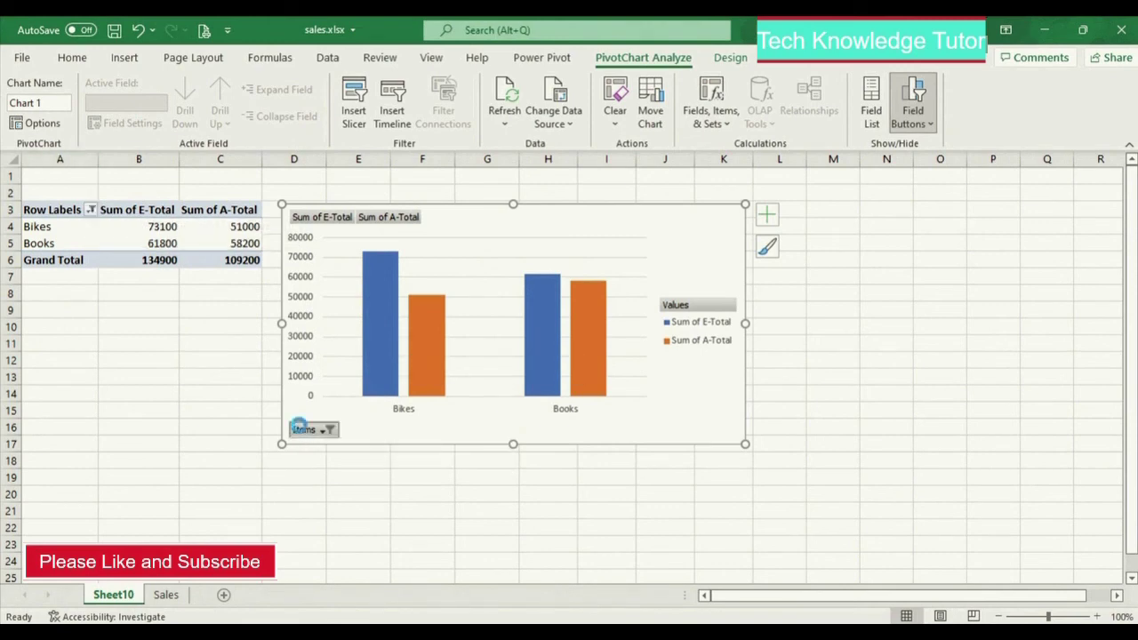
Restore all six items in the chart and reopen the PivotChart field list
{"action": "left_click", "coordinate": [303, 430]}
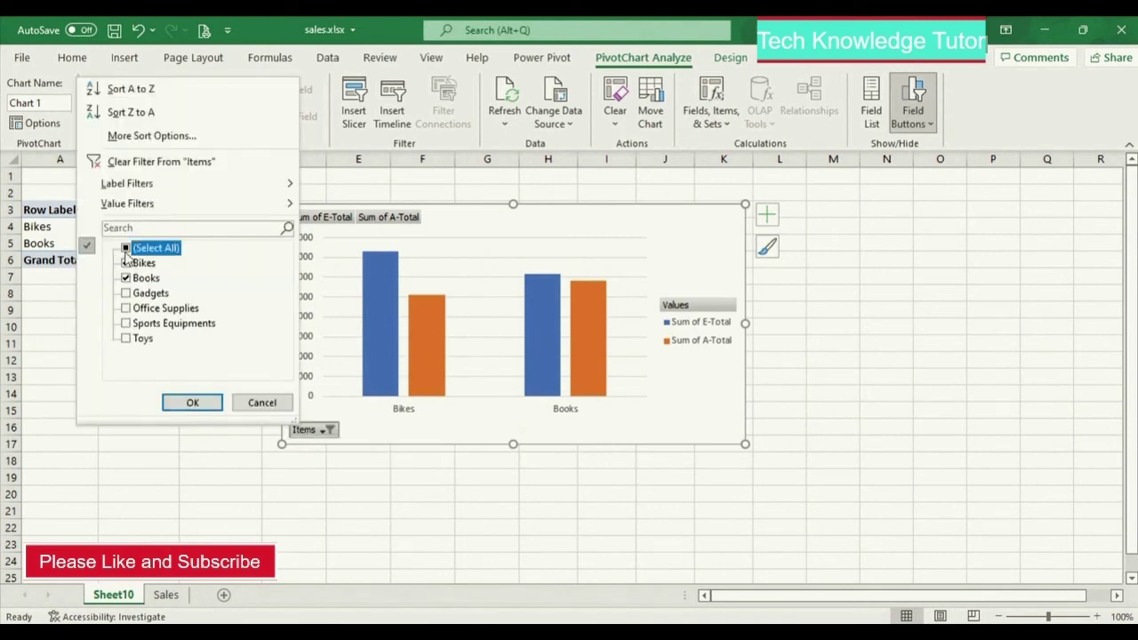
{"action": "left_click", "coordinate": [192, 405]}
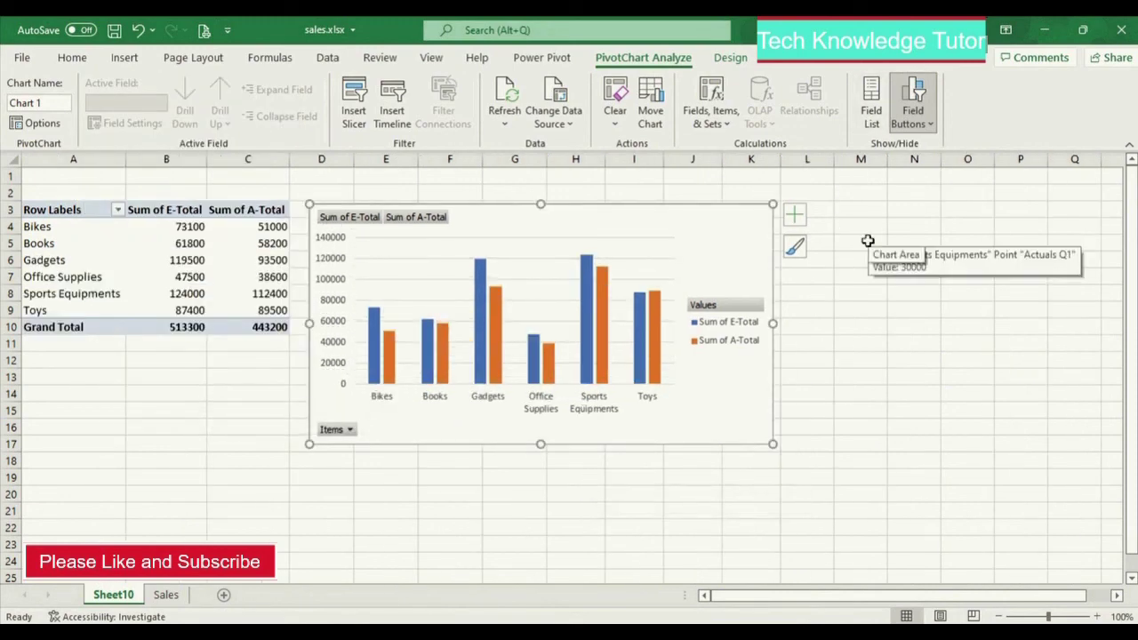
{"action": "left_click", "coordinate": [871, 105]}
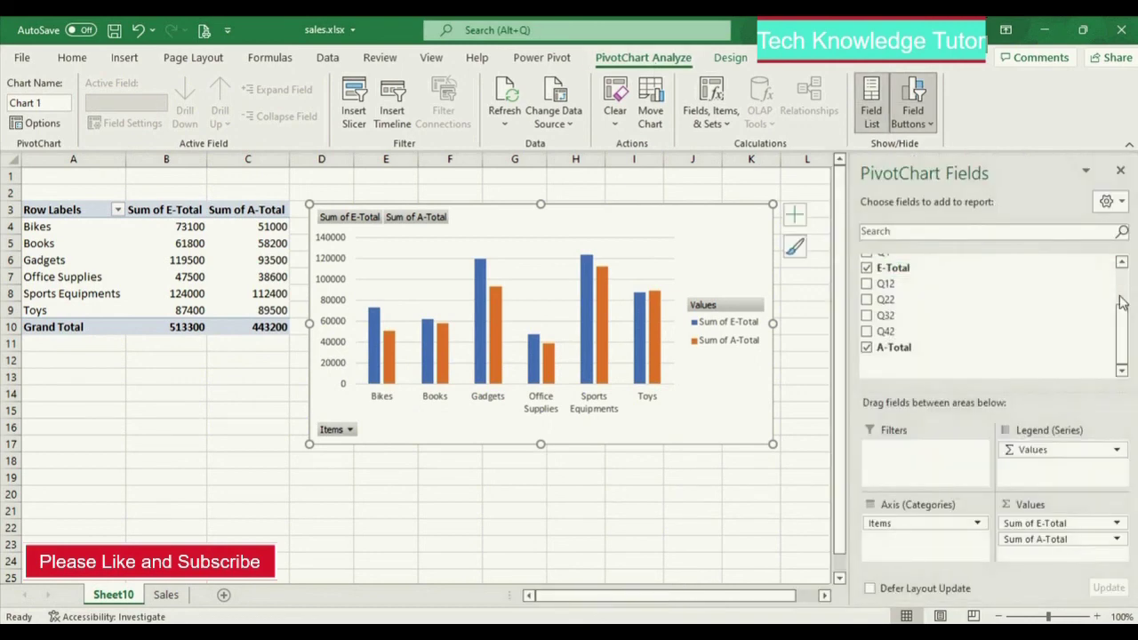
{"action": "scroll", "coordinate": [1123, 302], "scroll_direction": "up", "scroll_amount": 2}
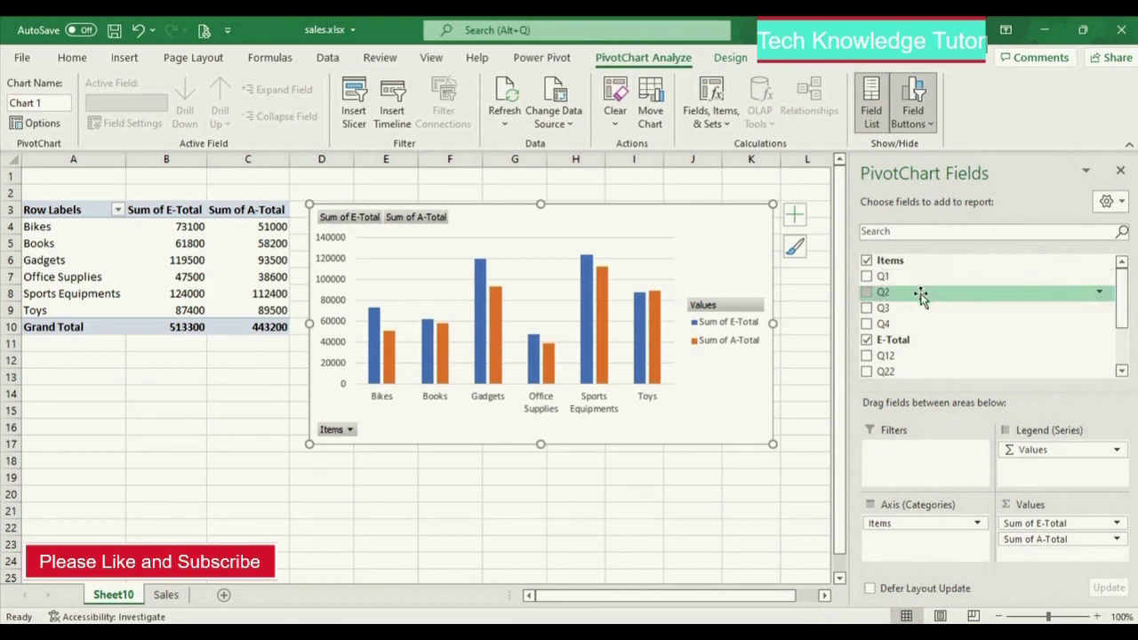